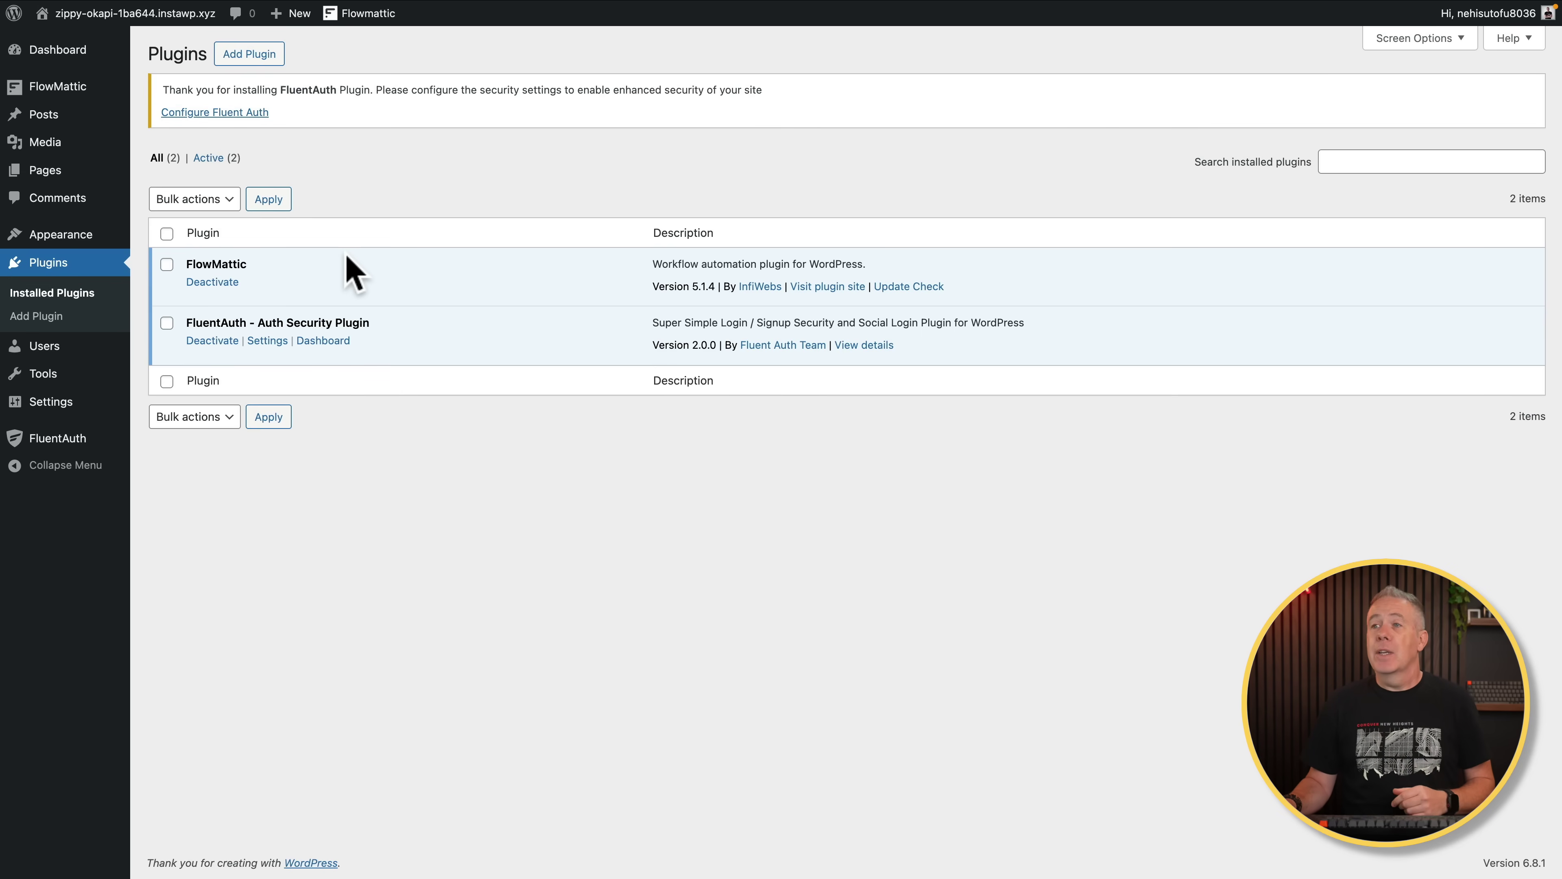
Step: Open FluentAuth from the Configure notice and view its Dashboard's 7-day login stats
click(210, 113)
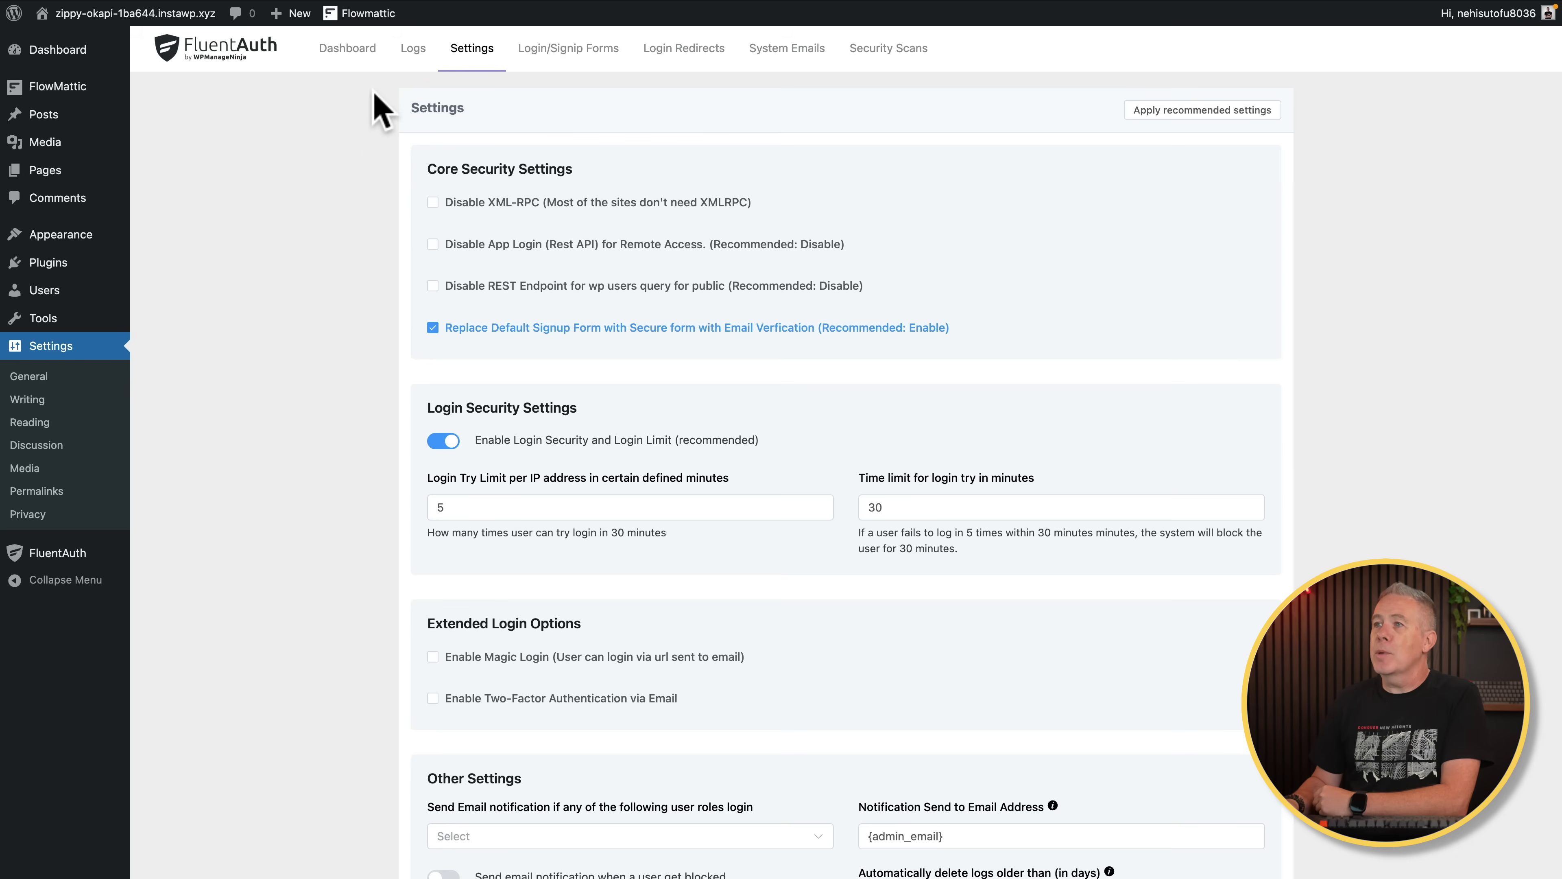
click(347, 50)
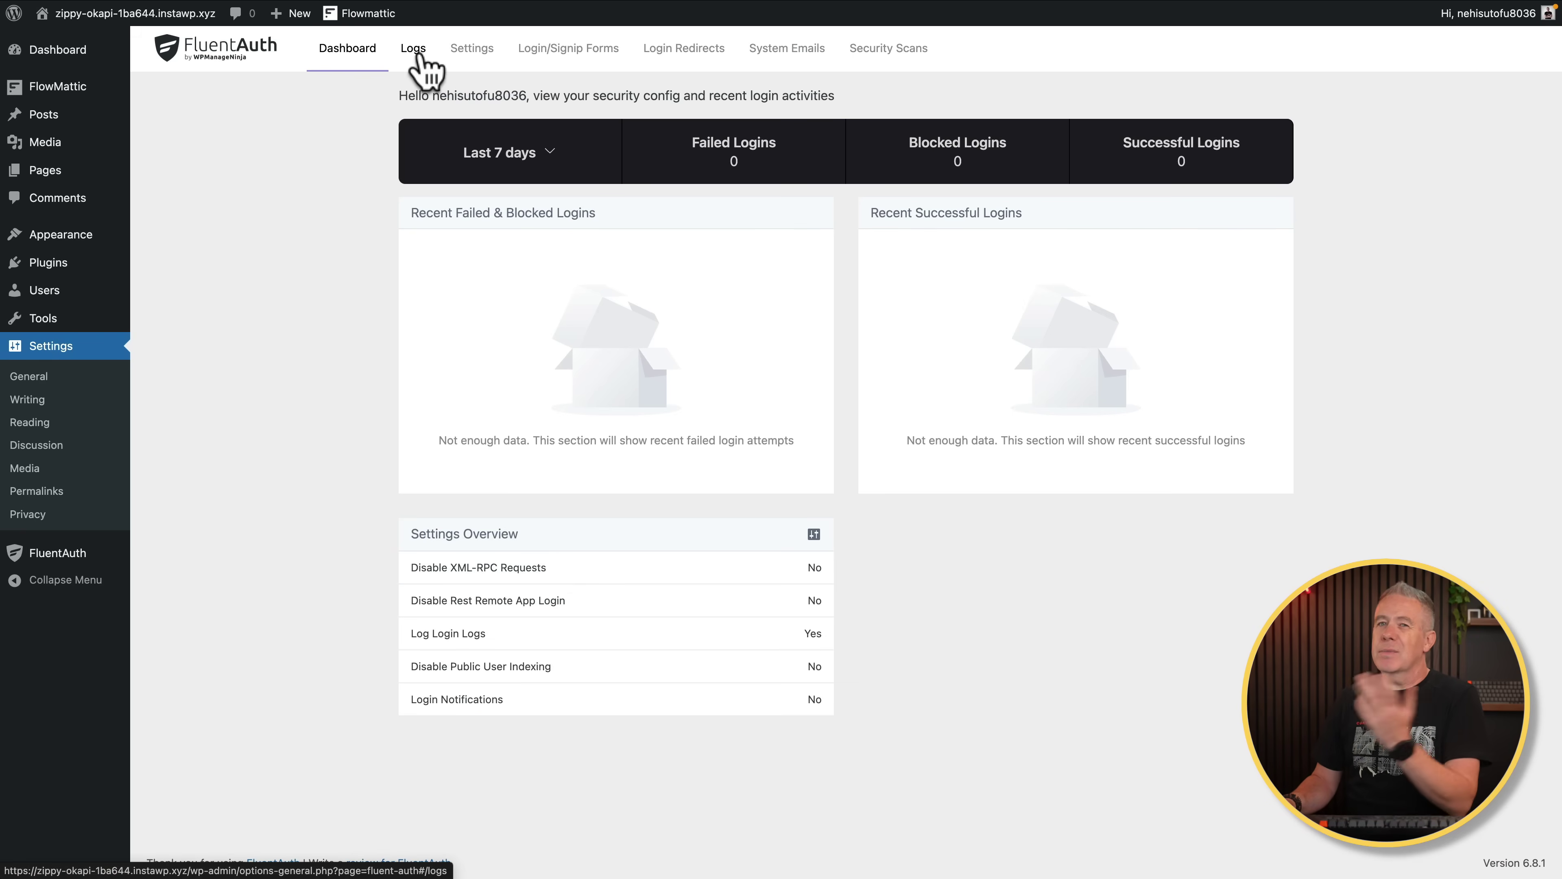
Step: In Core Security Settings, disable XML-RPC, App Login and the REST users endpoint
click(472, 48)
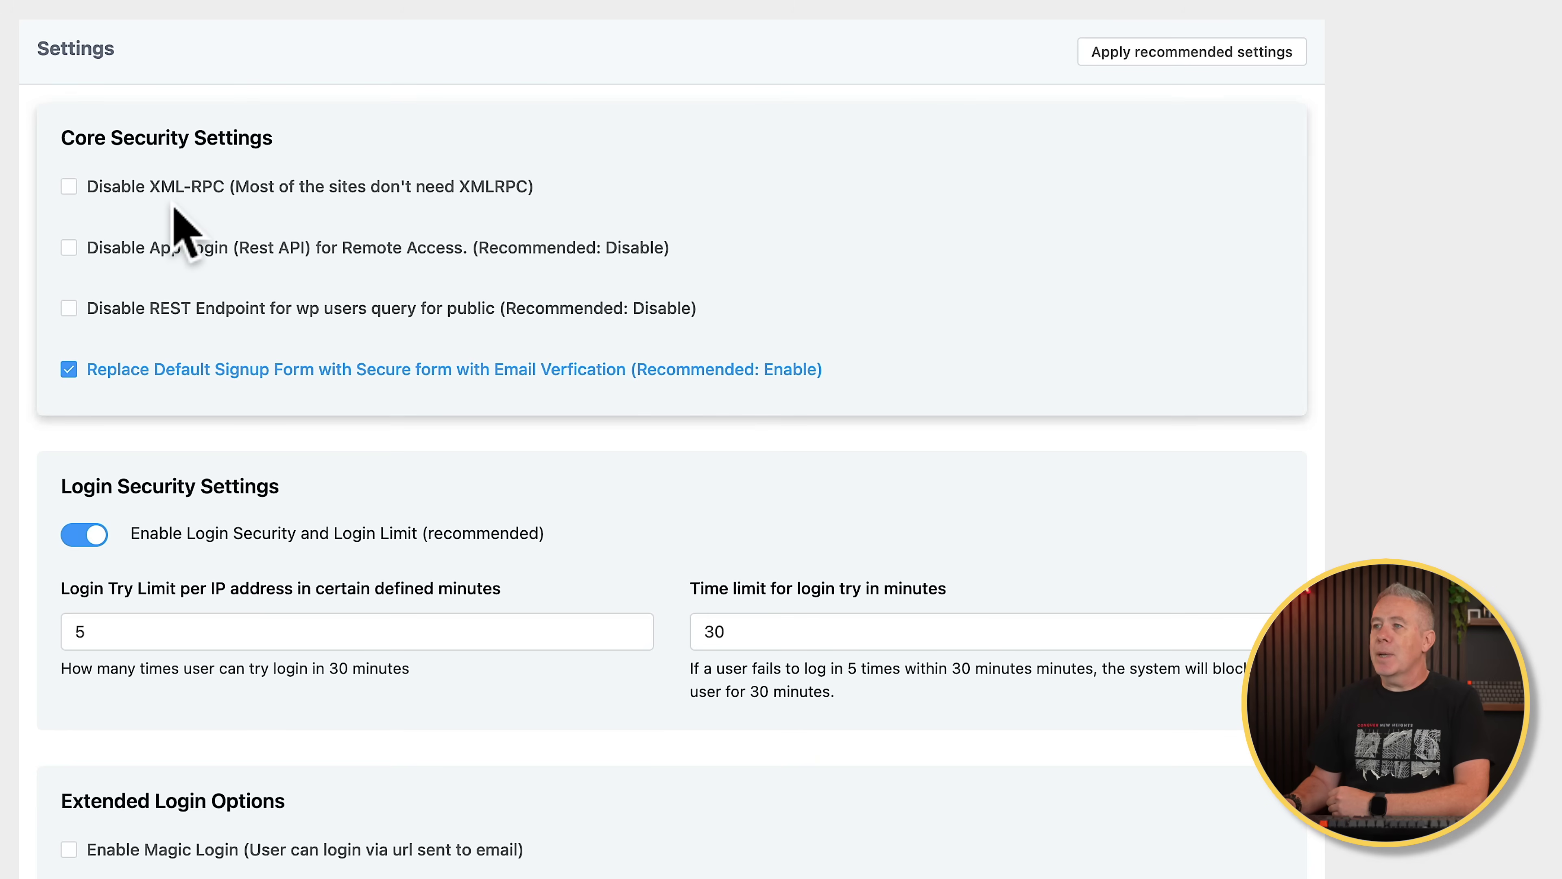
click(69, 187)
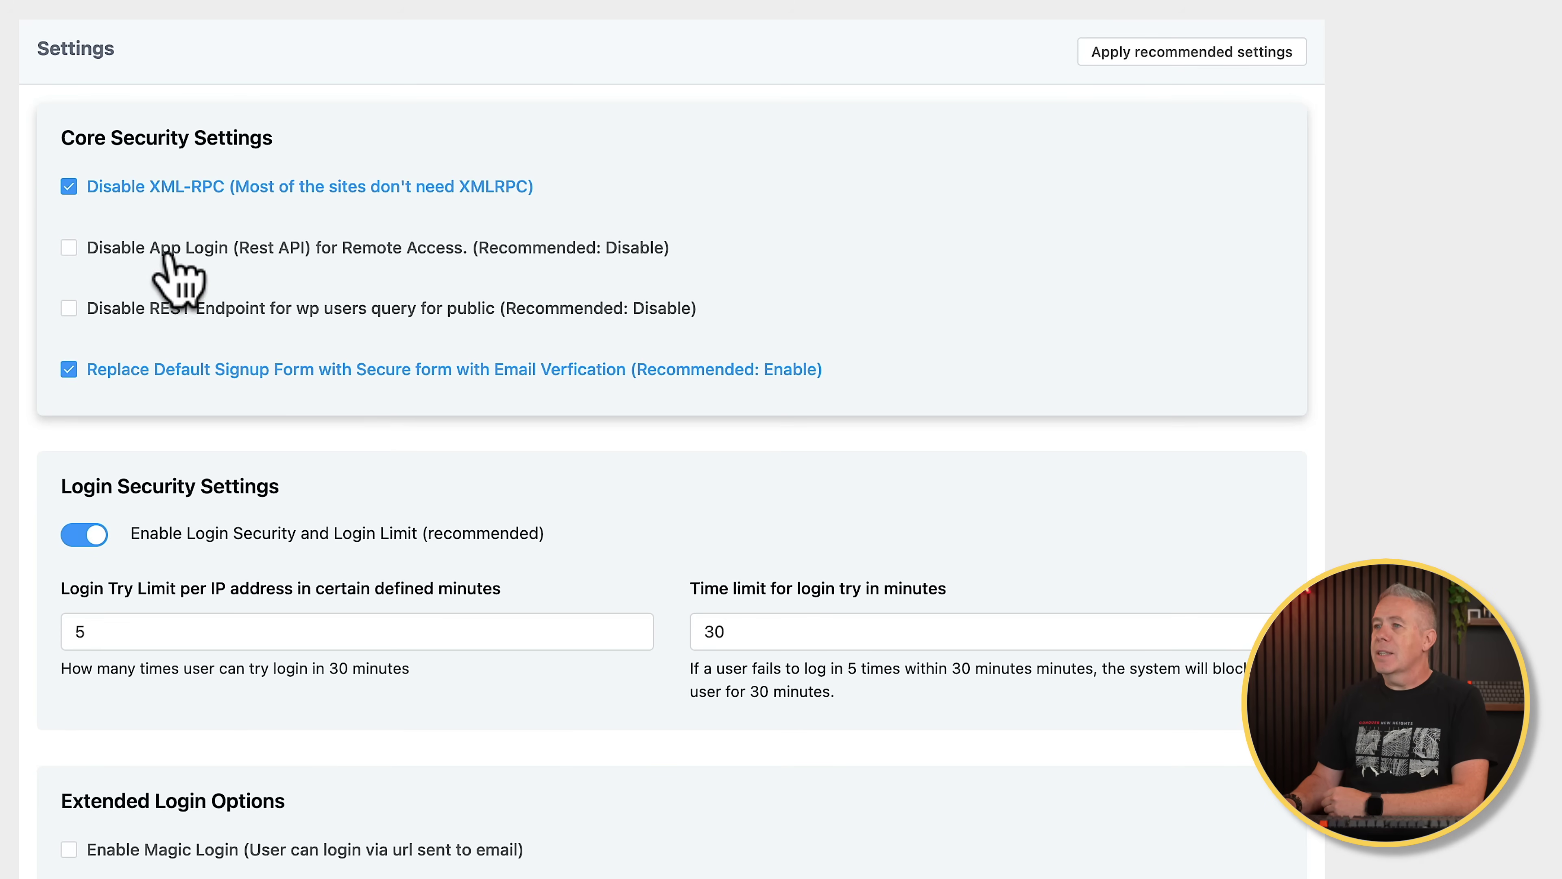
click(68, 248)
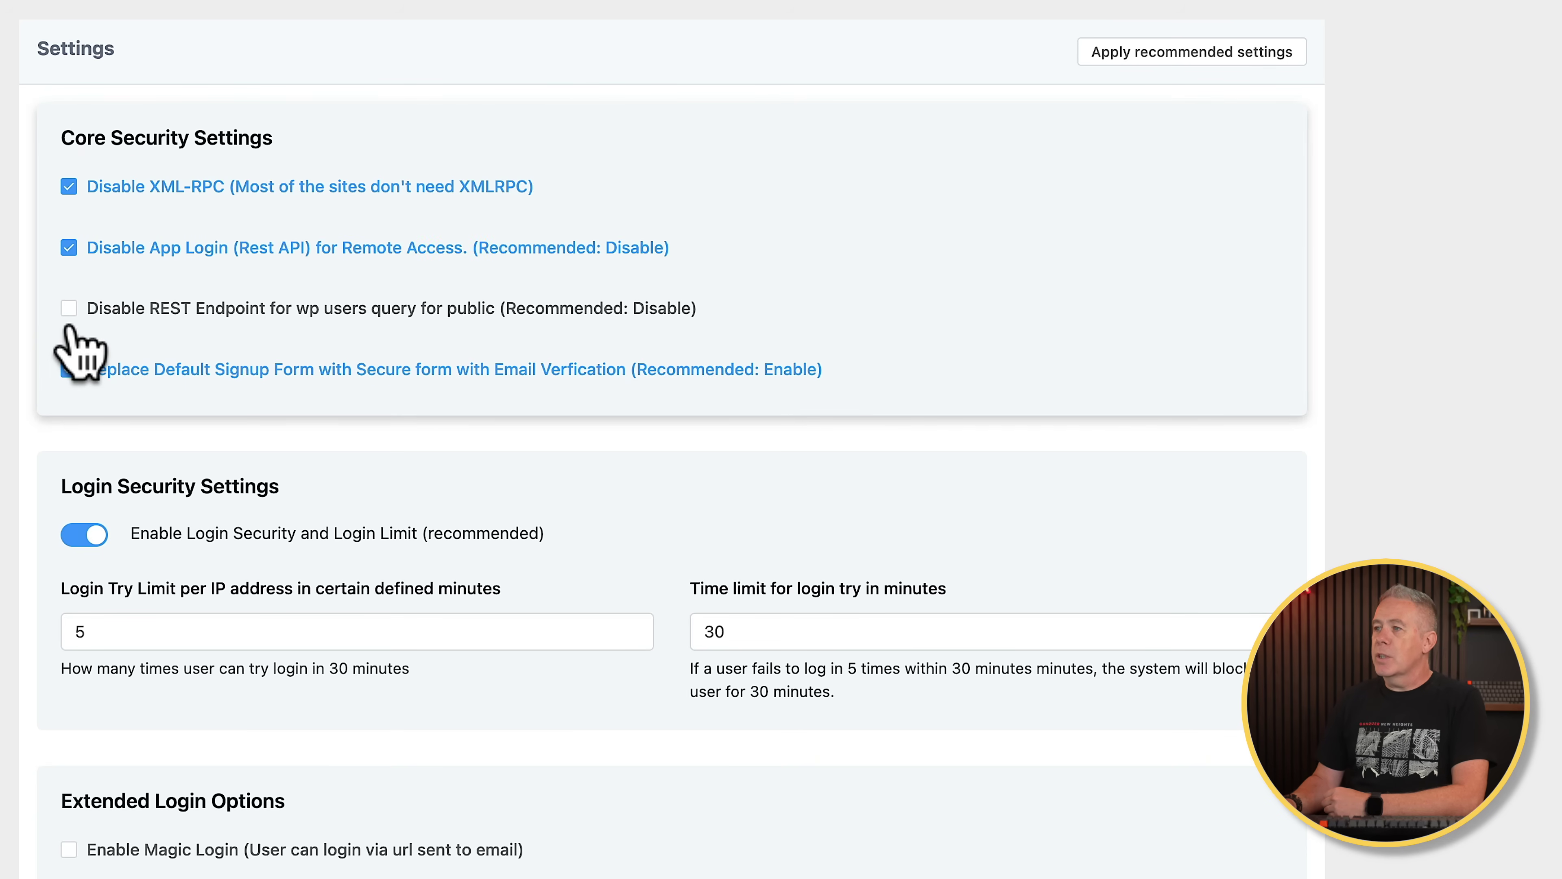
click(68, 308)
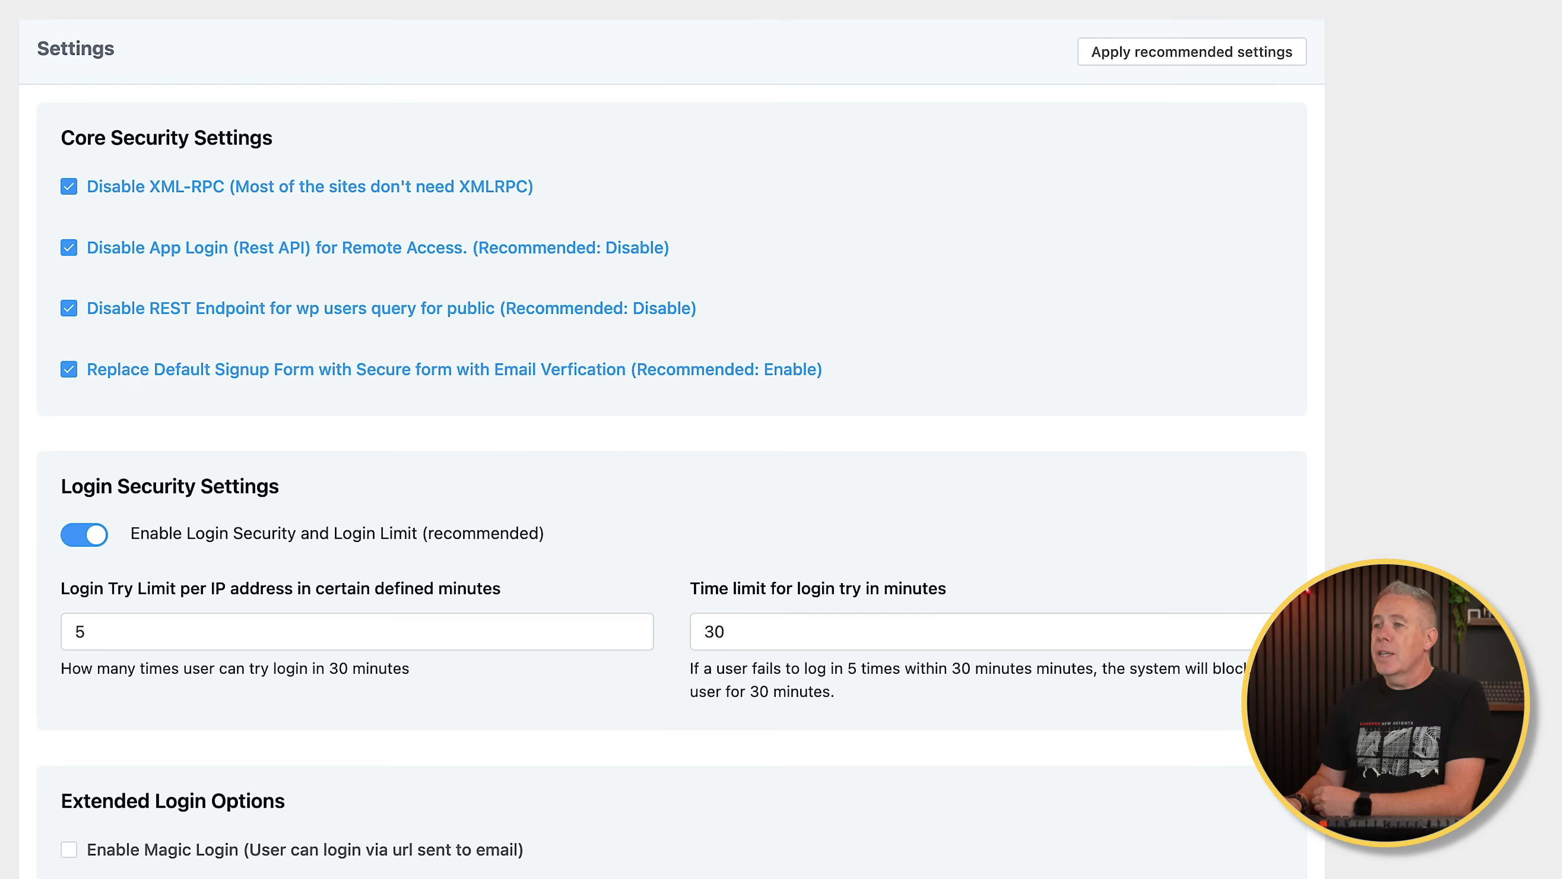
scroll(672, 436, down, 5)
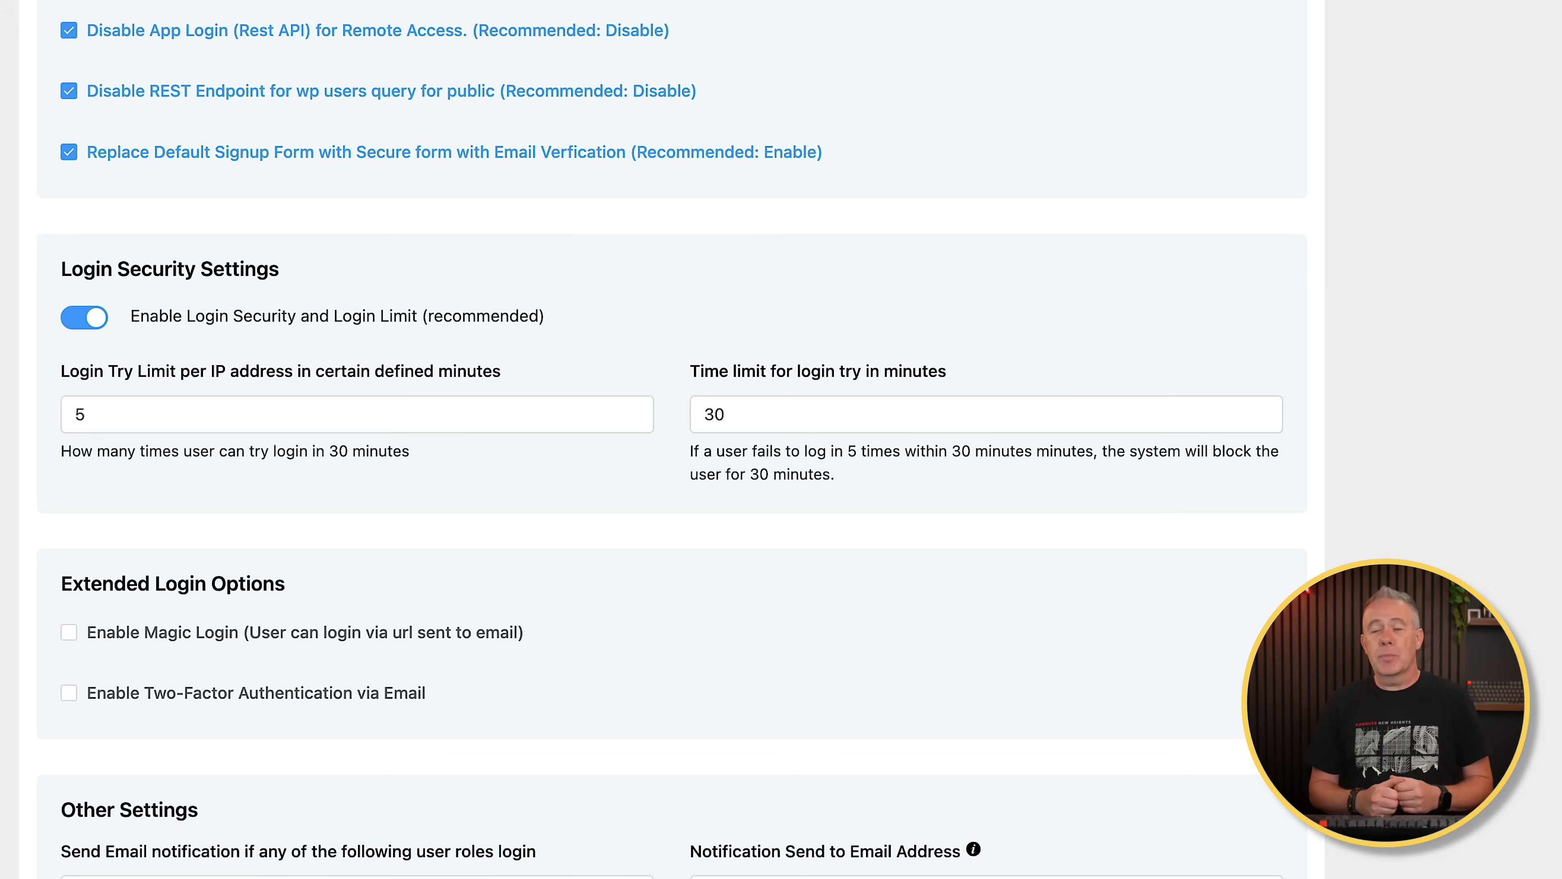
click(115, 414)
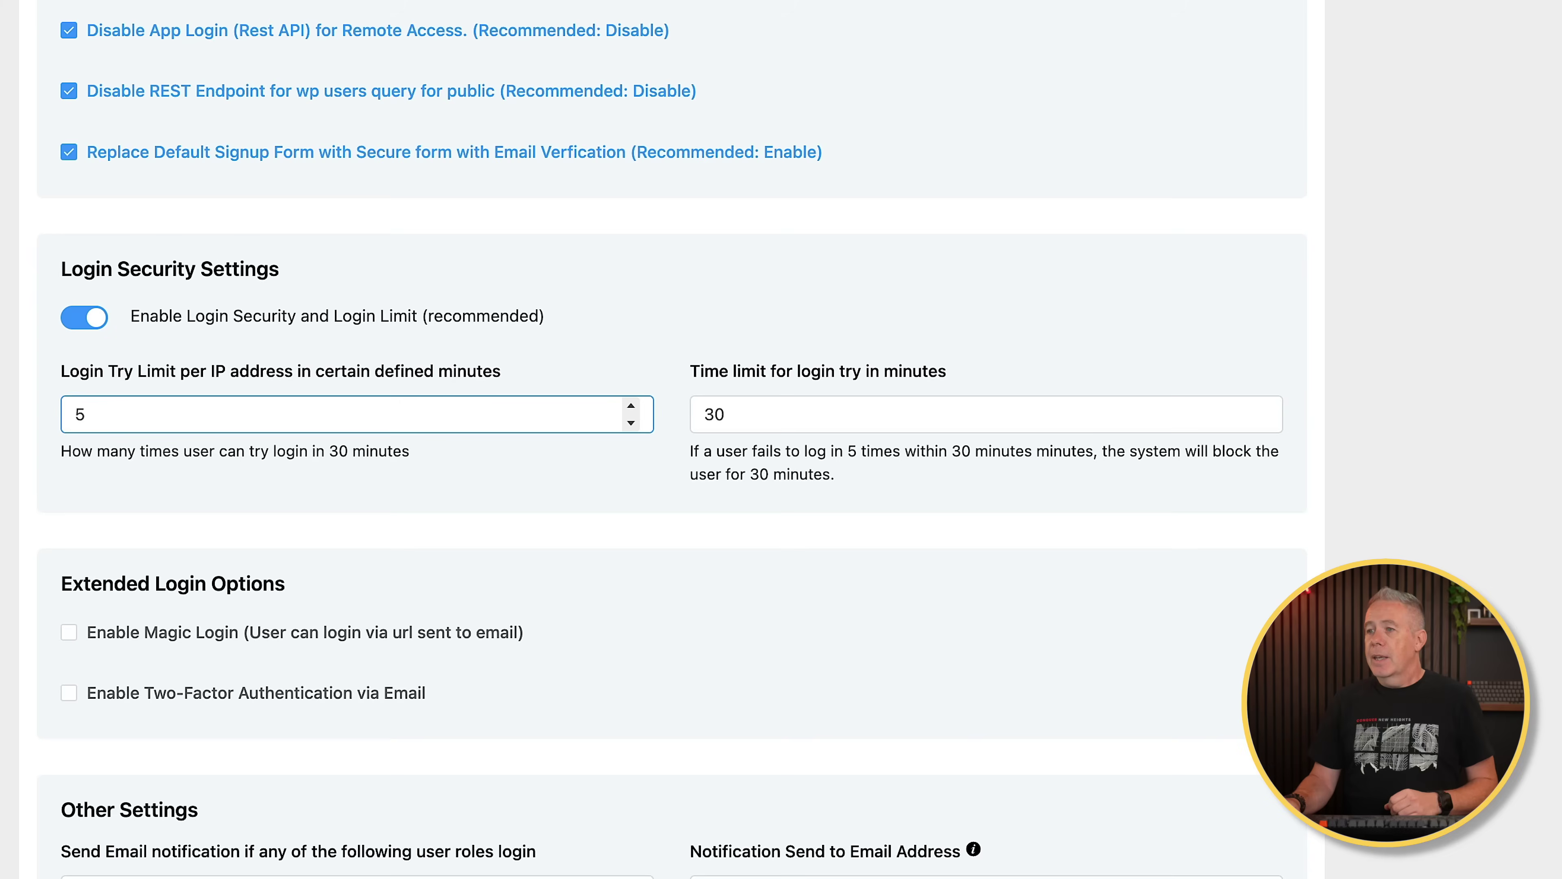
scroll(671, 449, down, 3)
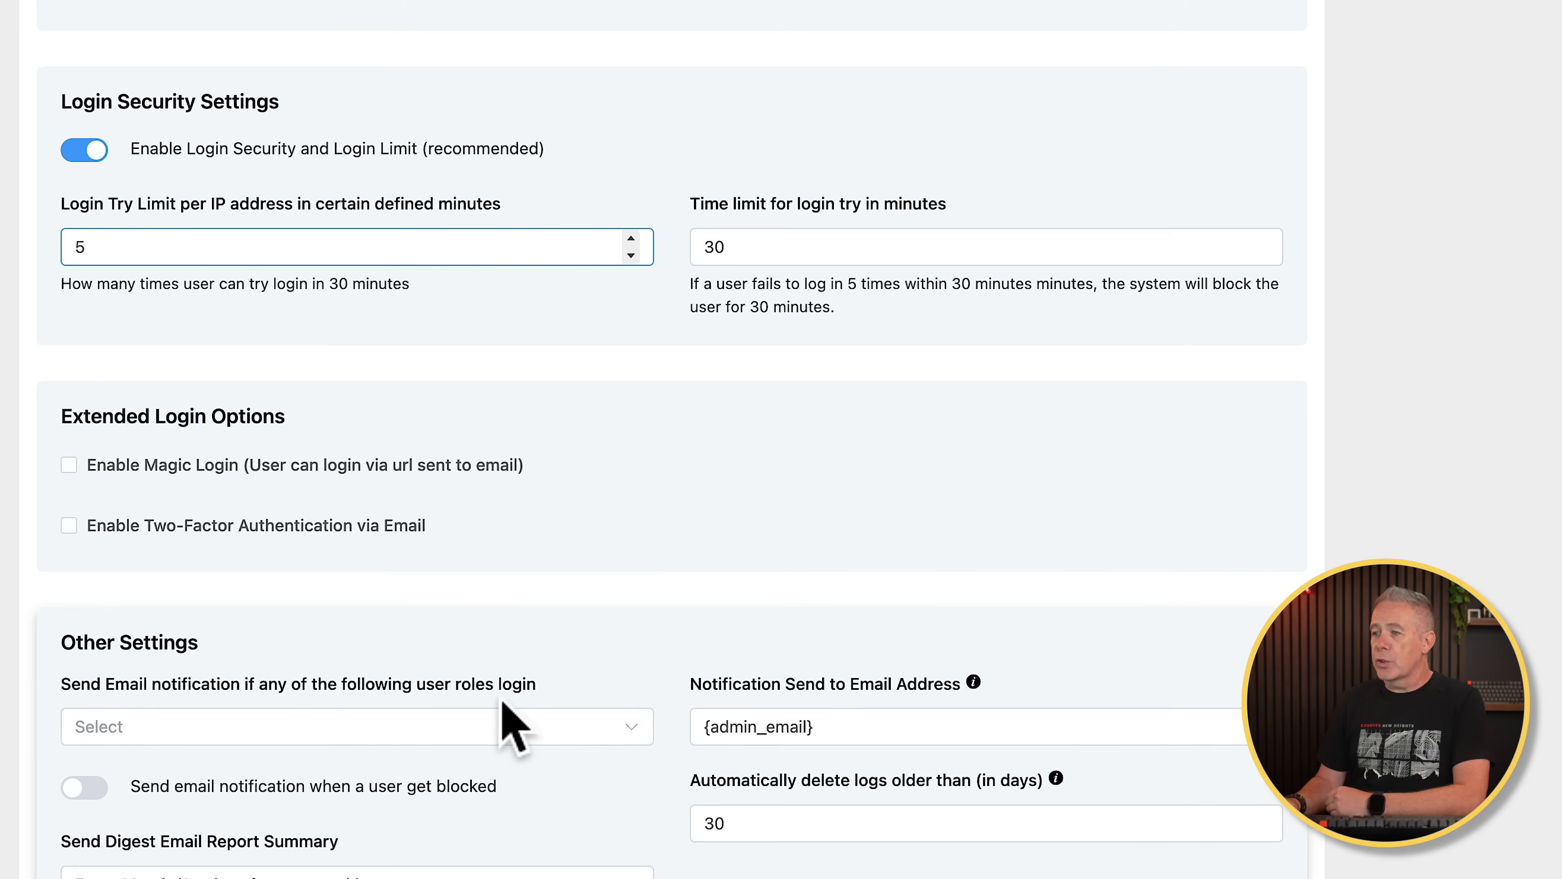
Step: Block the admin bar and /wp-admin/ for Subscriber and Contributor roles, then save settings
click(583, 732)
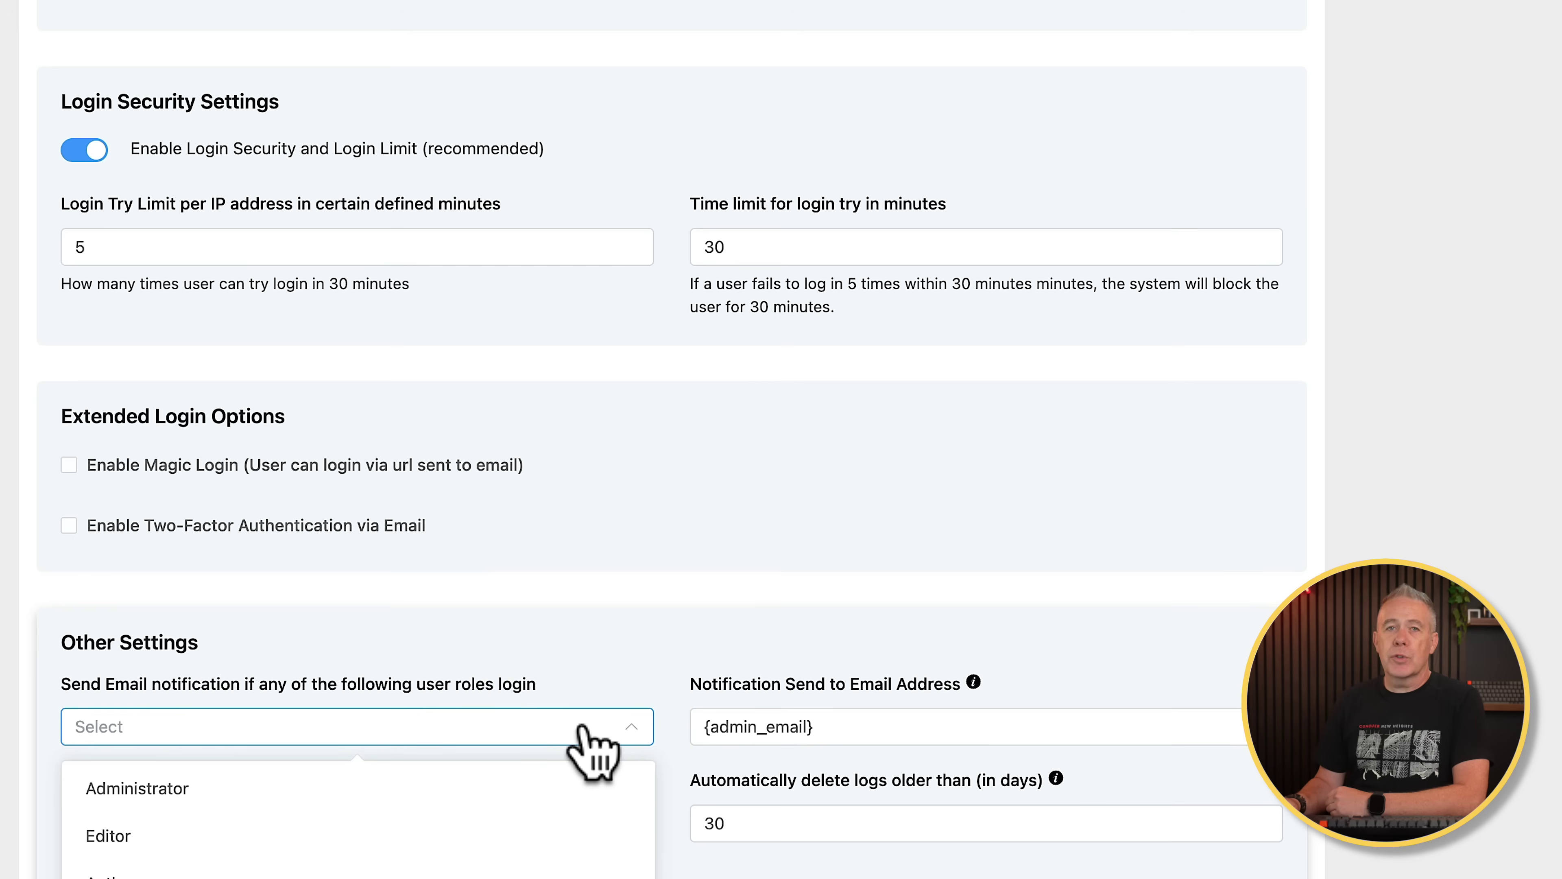
click(401, 726)
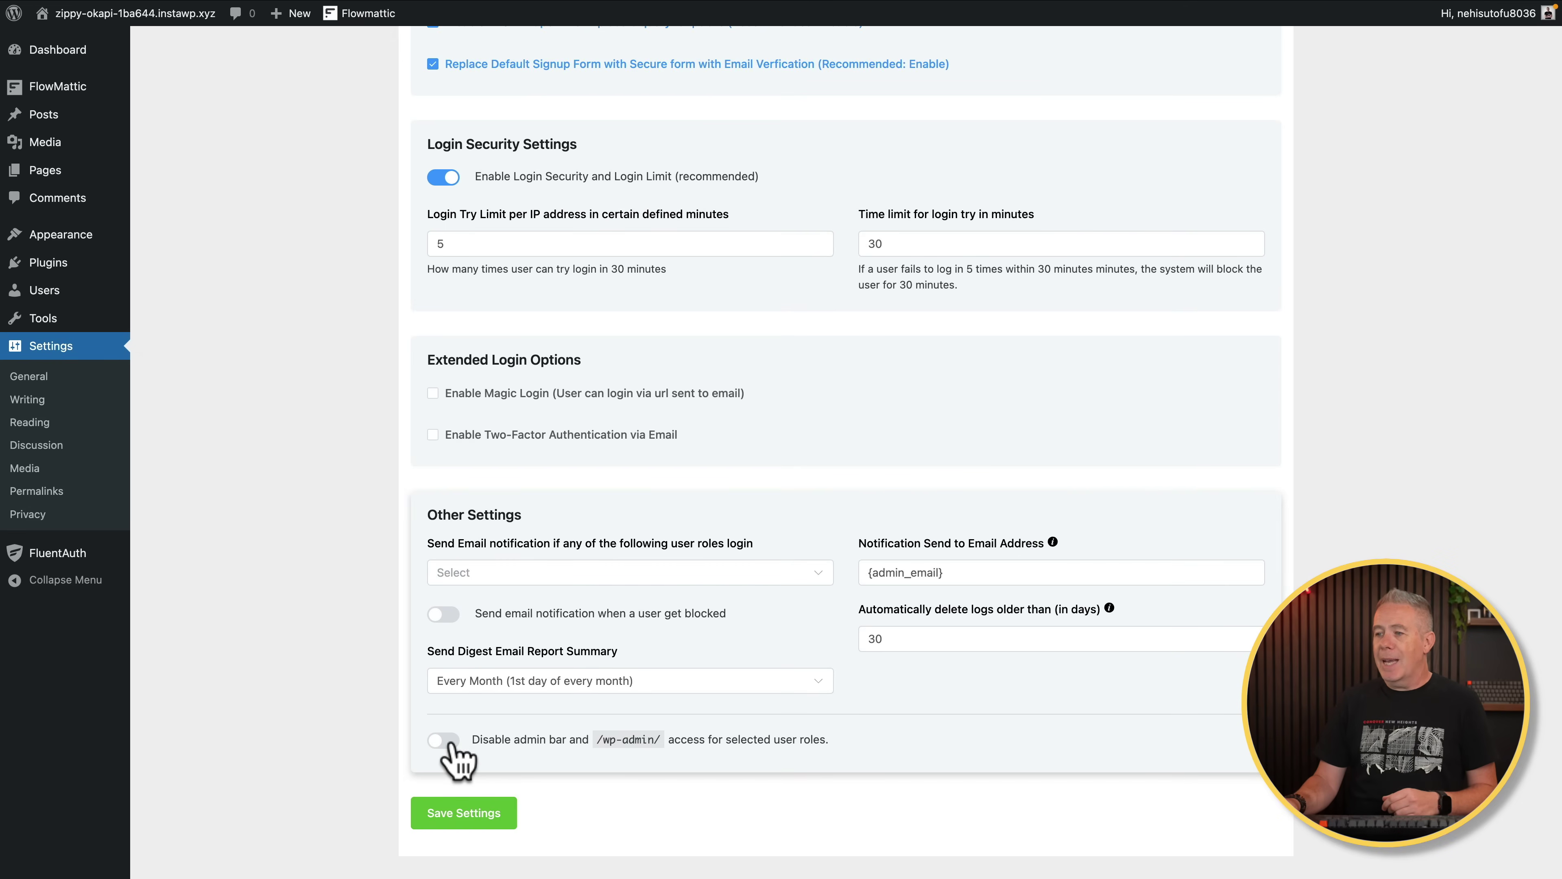
click(451, 740)
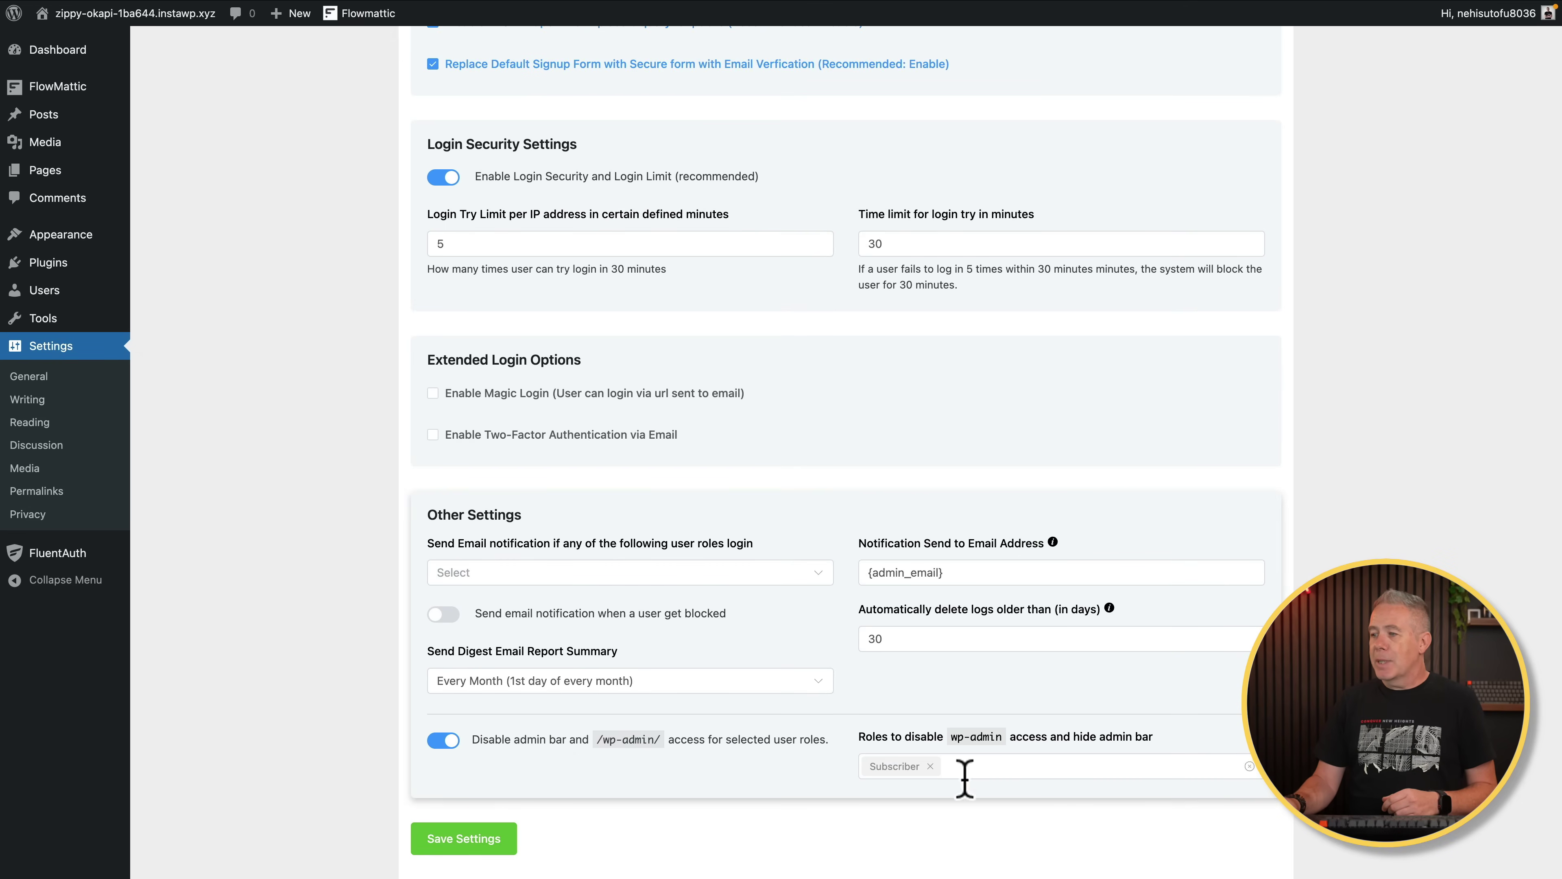
click(993, 766)
scroll(996, 791, down, 2)
click(962, 763)
click(473, 794)
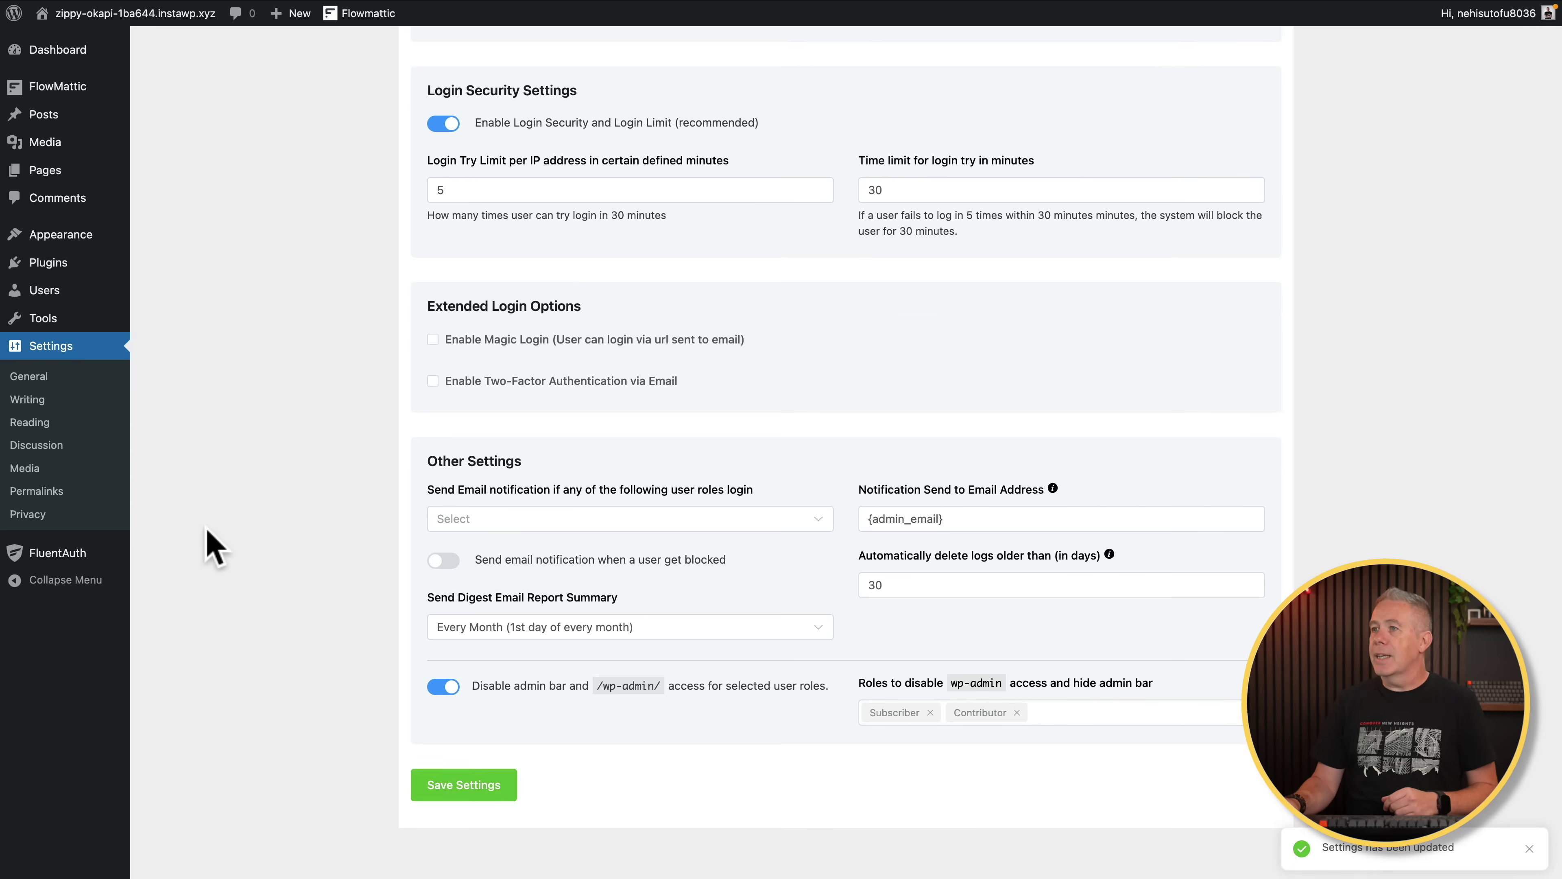
scroll(210, 447, up, 5)
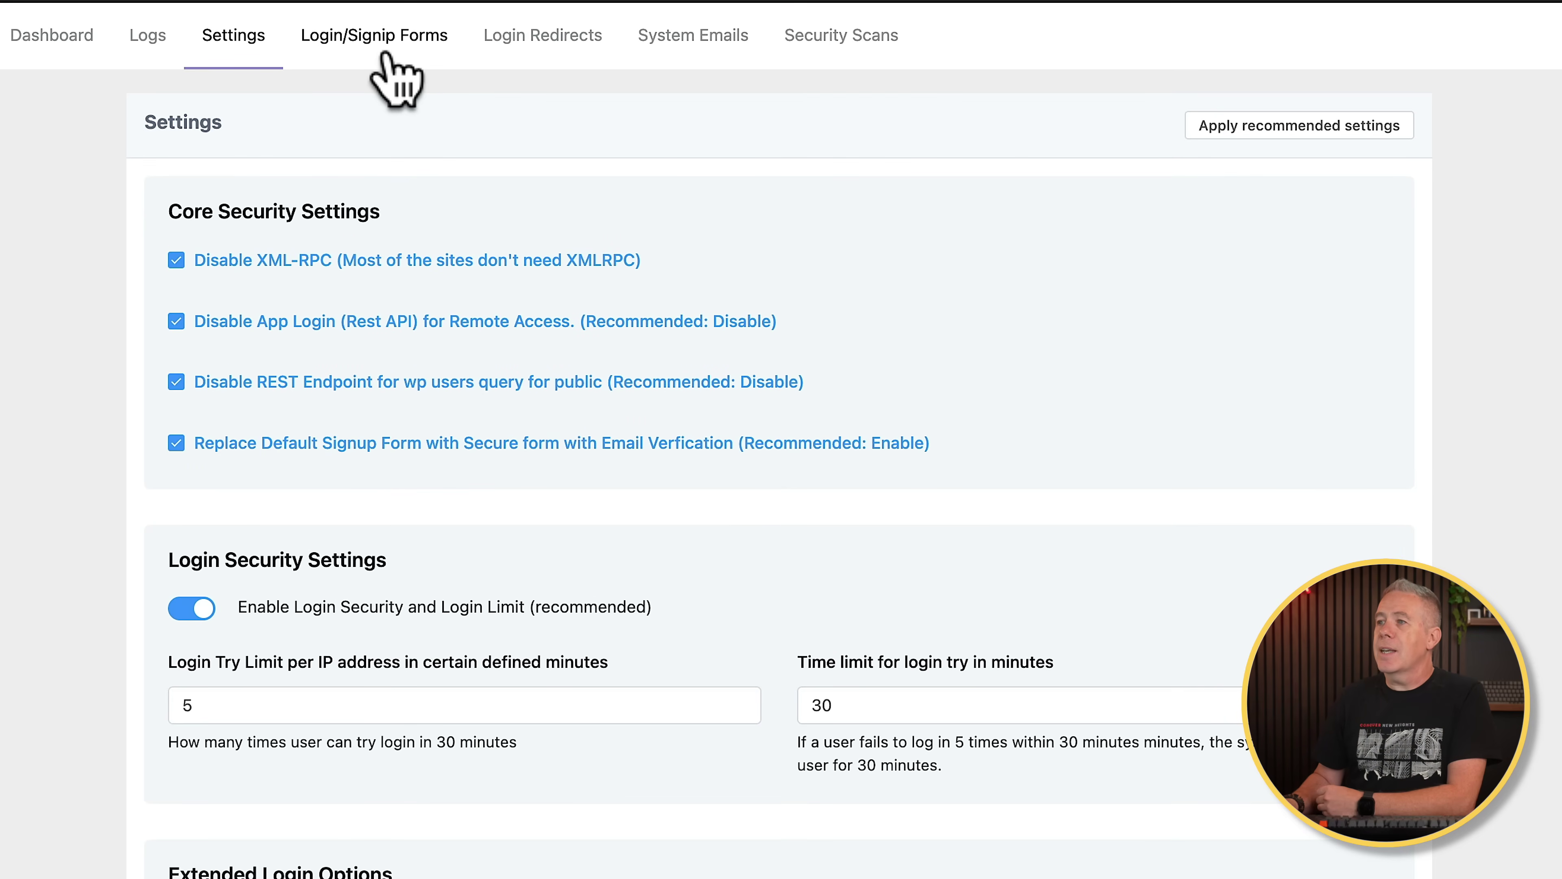
Step: Enable Use Customized & Modern Style for login/signup forms and launch the page customizer
click(383, 56)
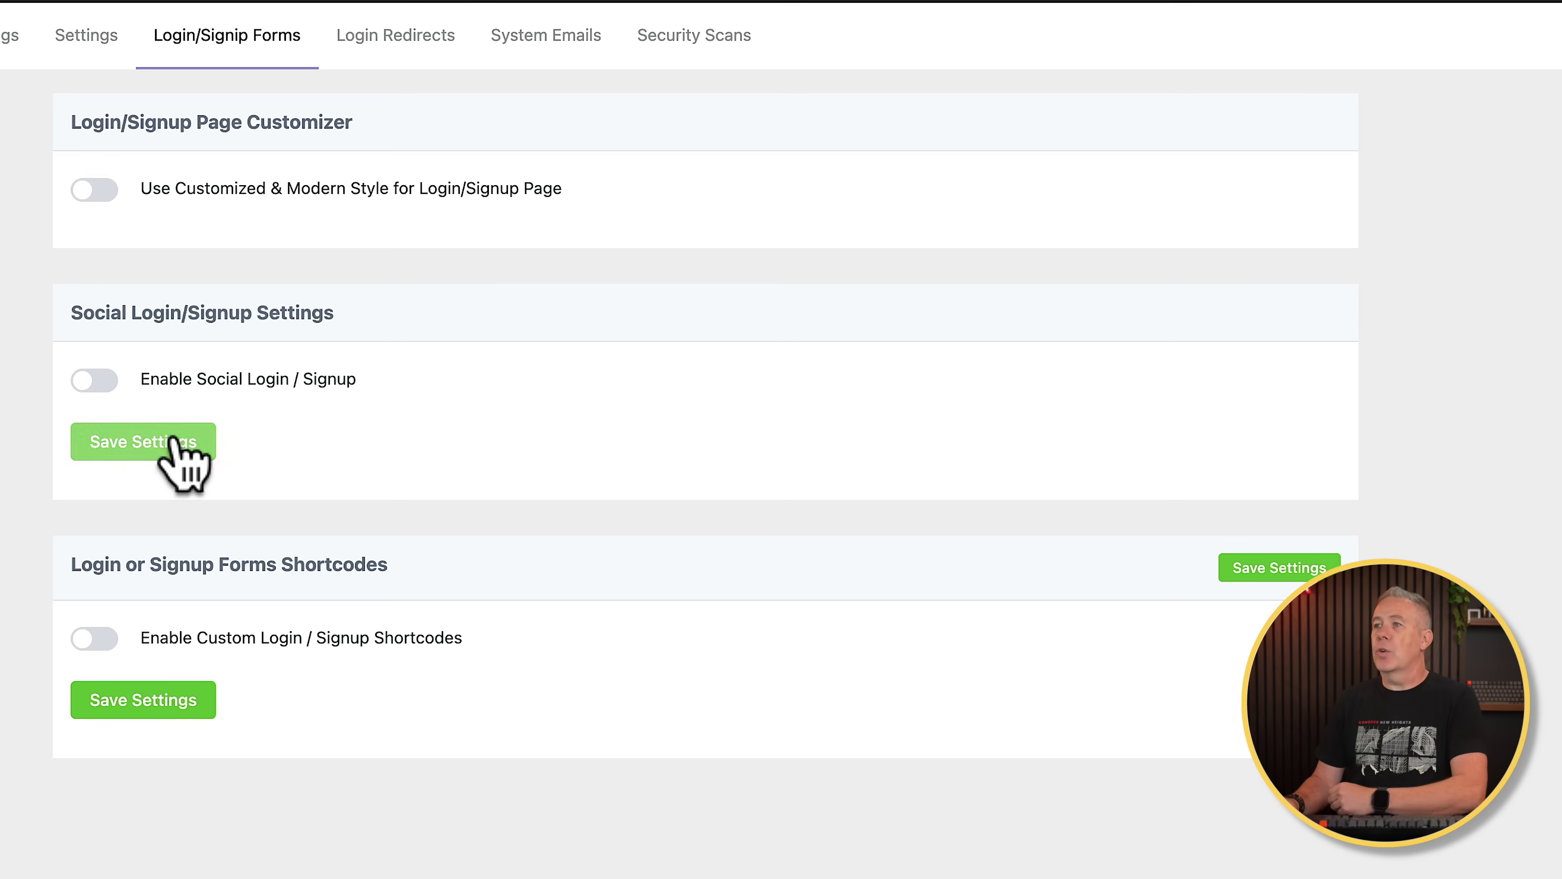
click(98, 189)
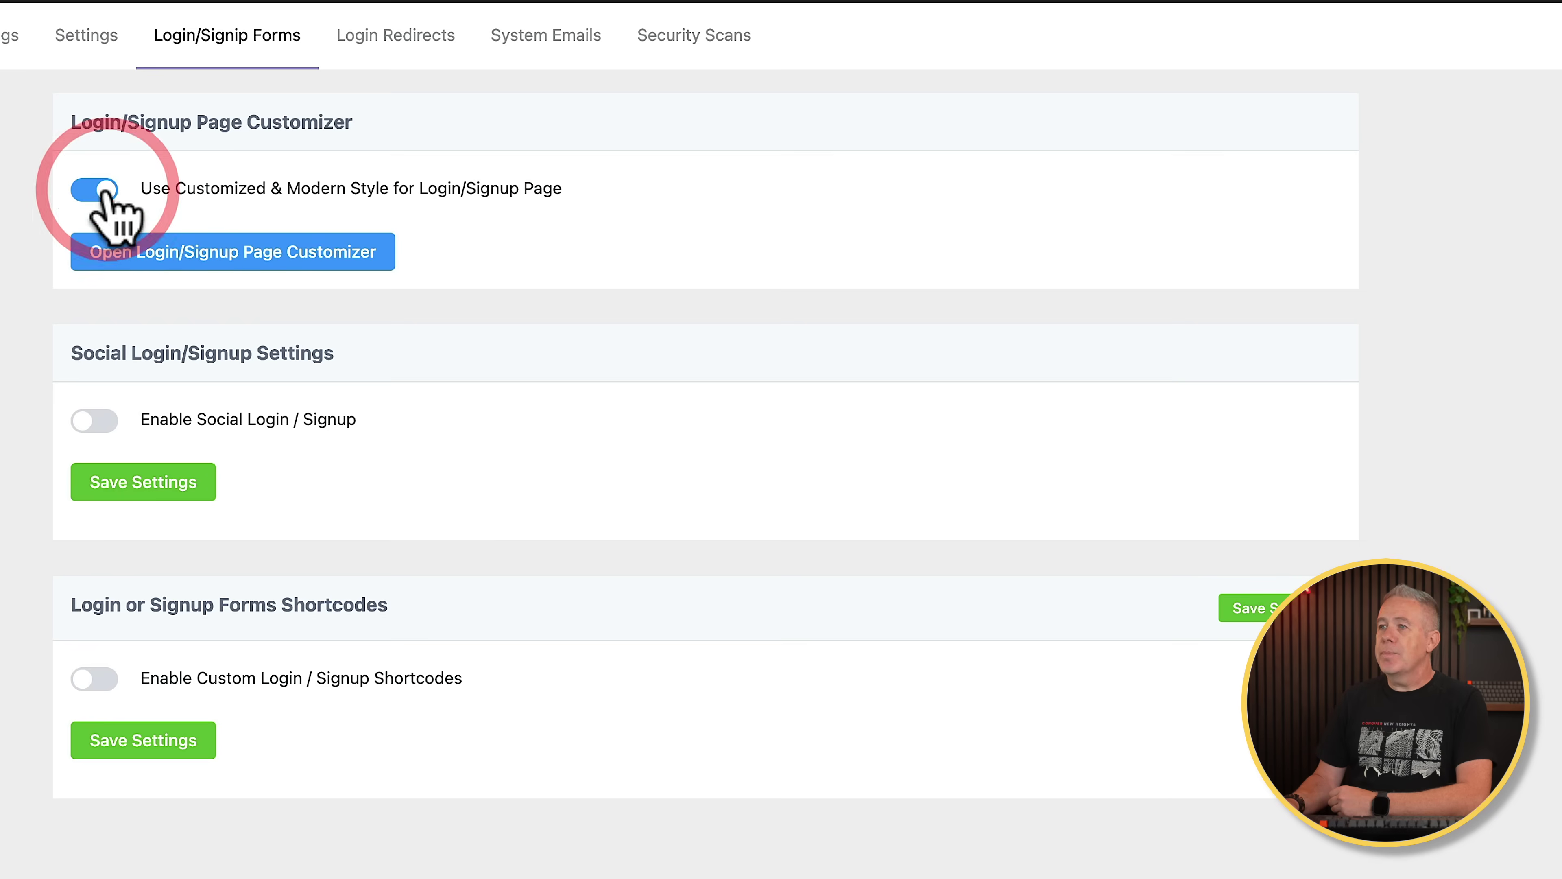
click(324, 243)
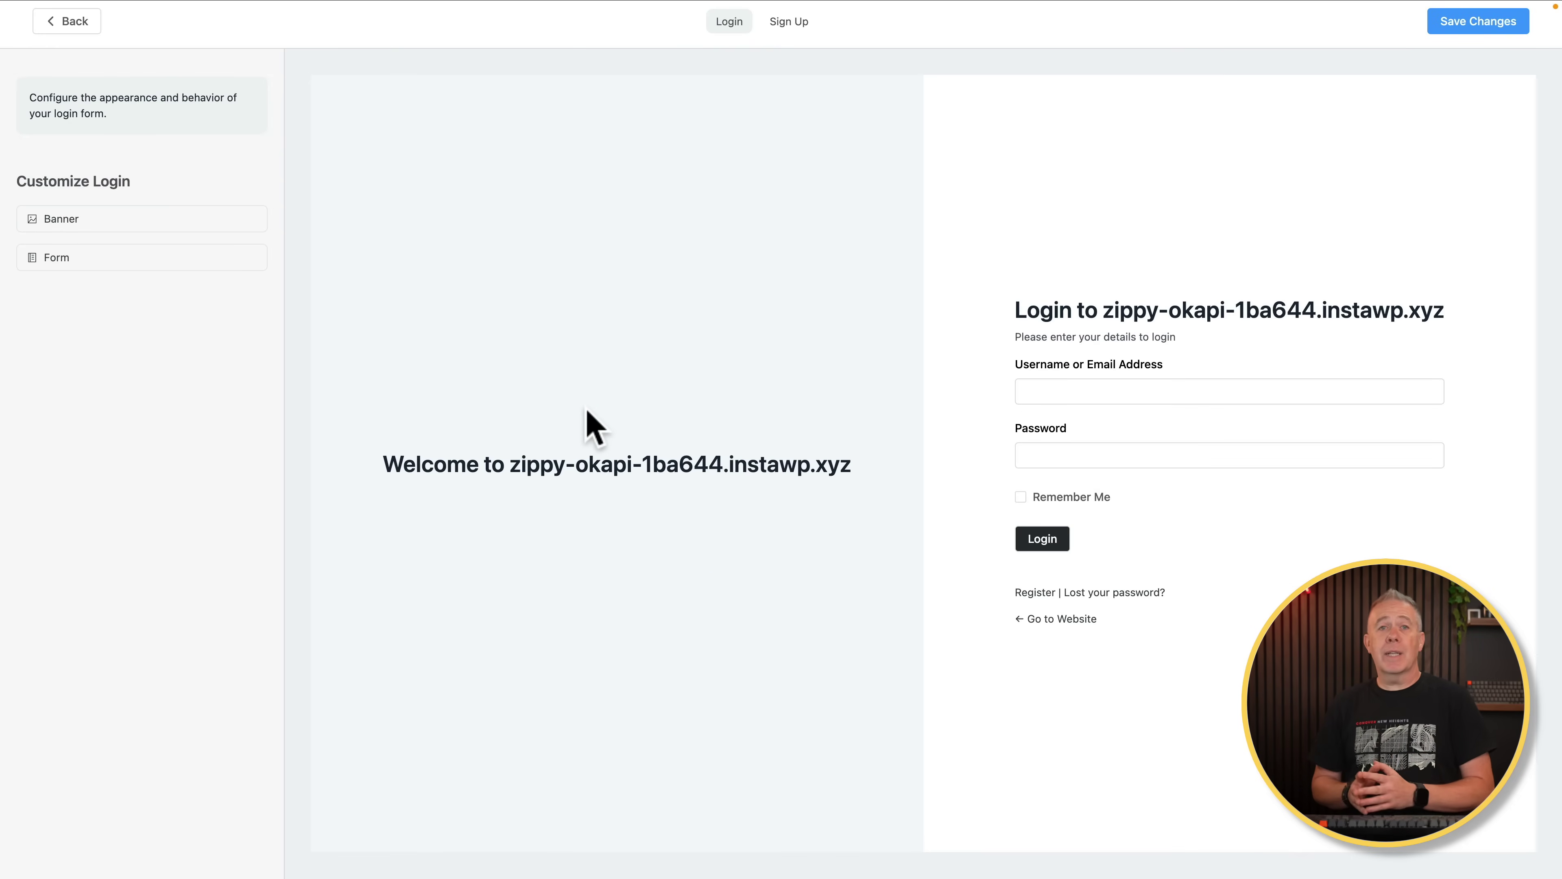
Step: Clear the login banner's welcome title and give it a sunset landscape background image
mouse_move(132, 225)
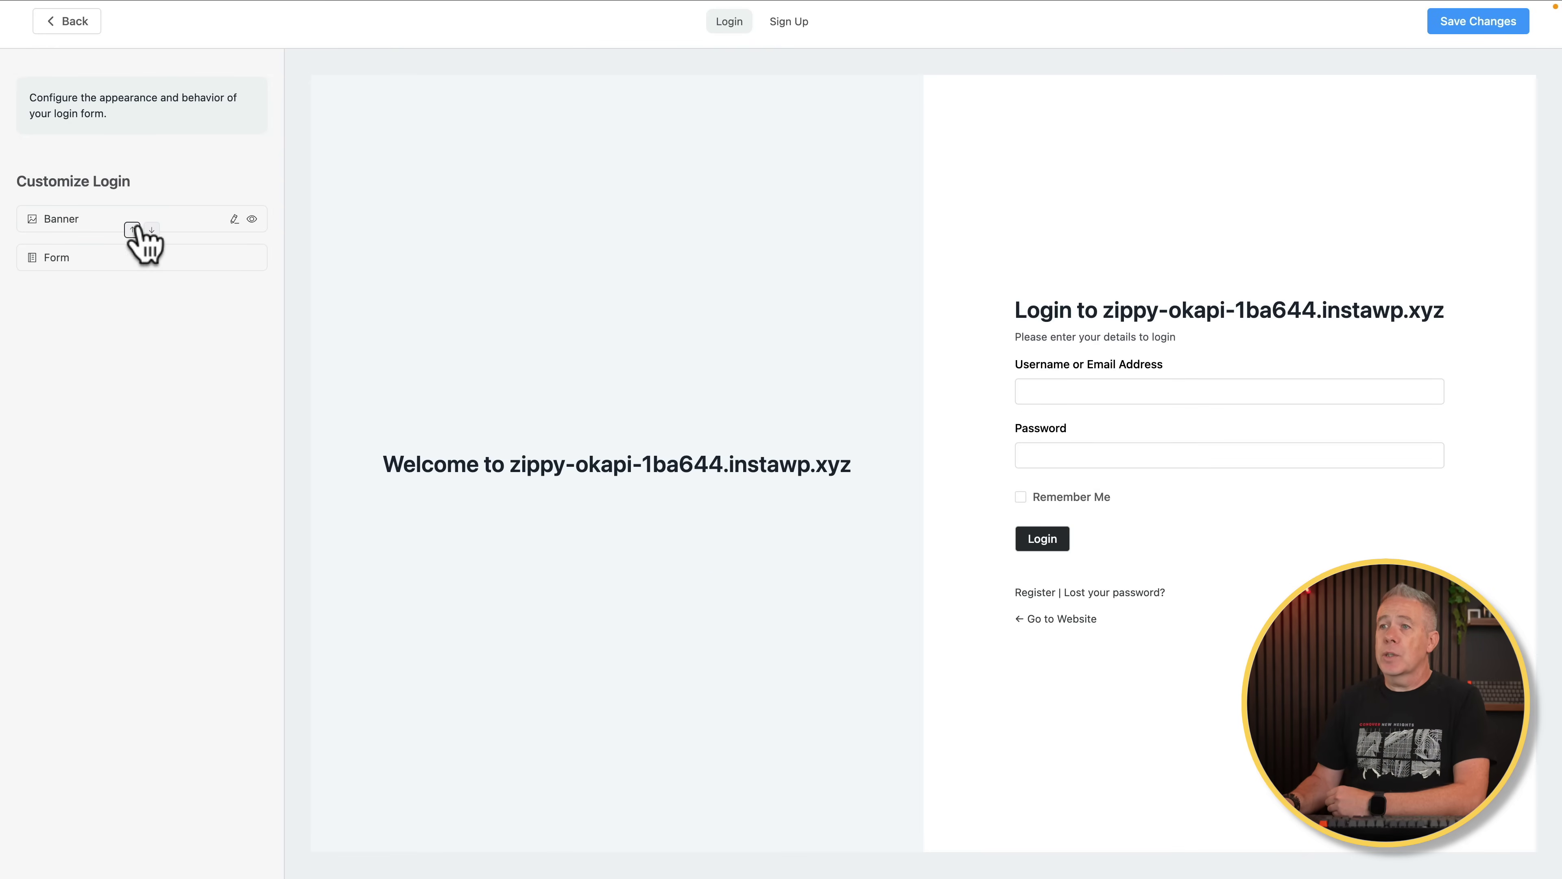
click(233, 218)
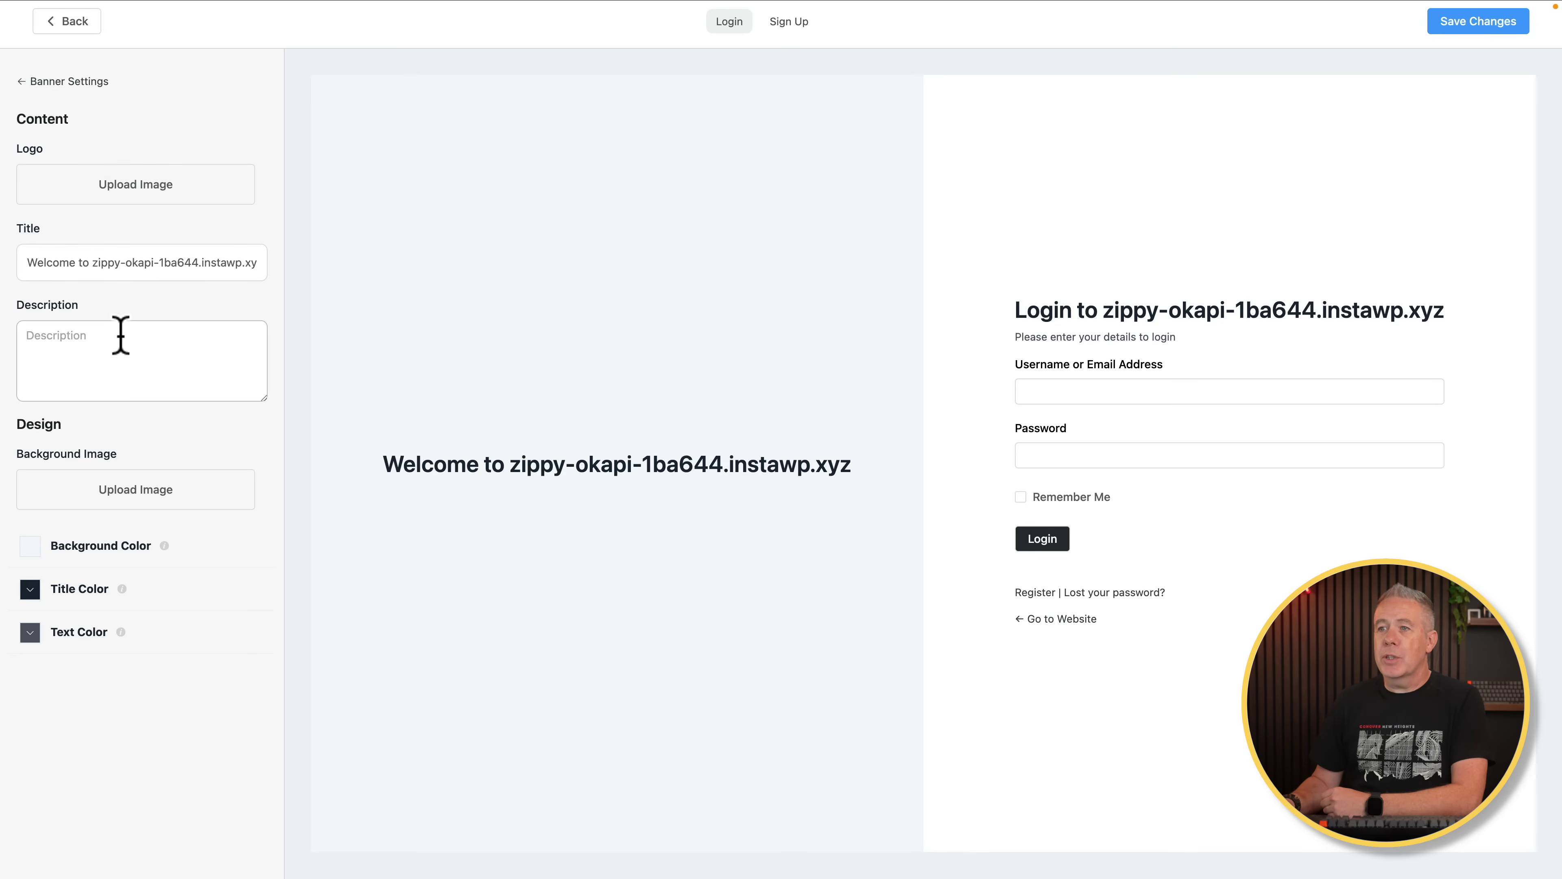
triple_click(238, 254)
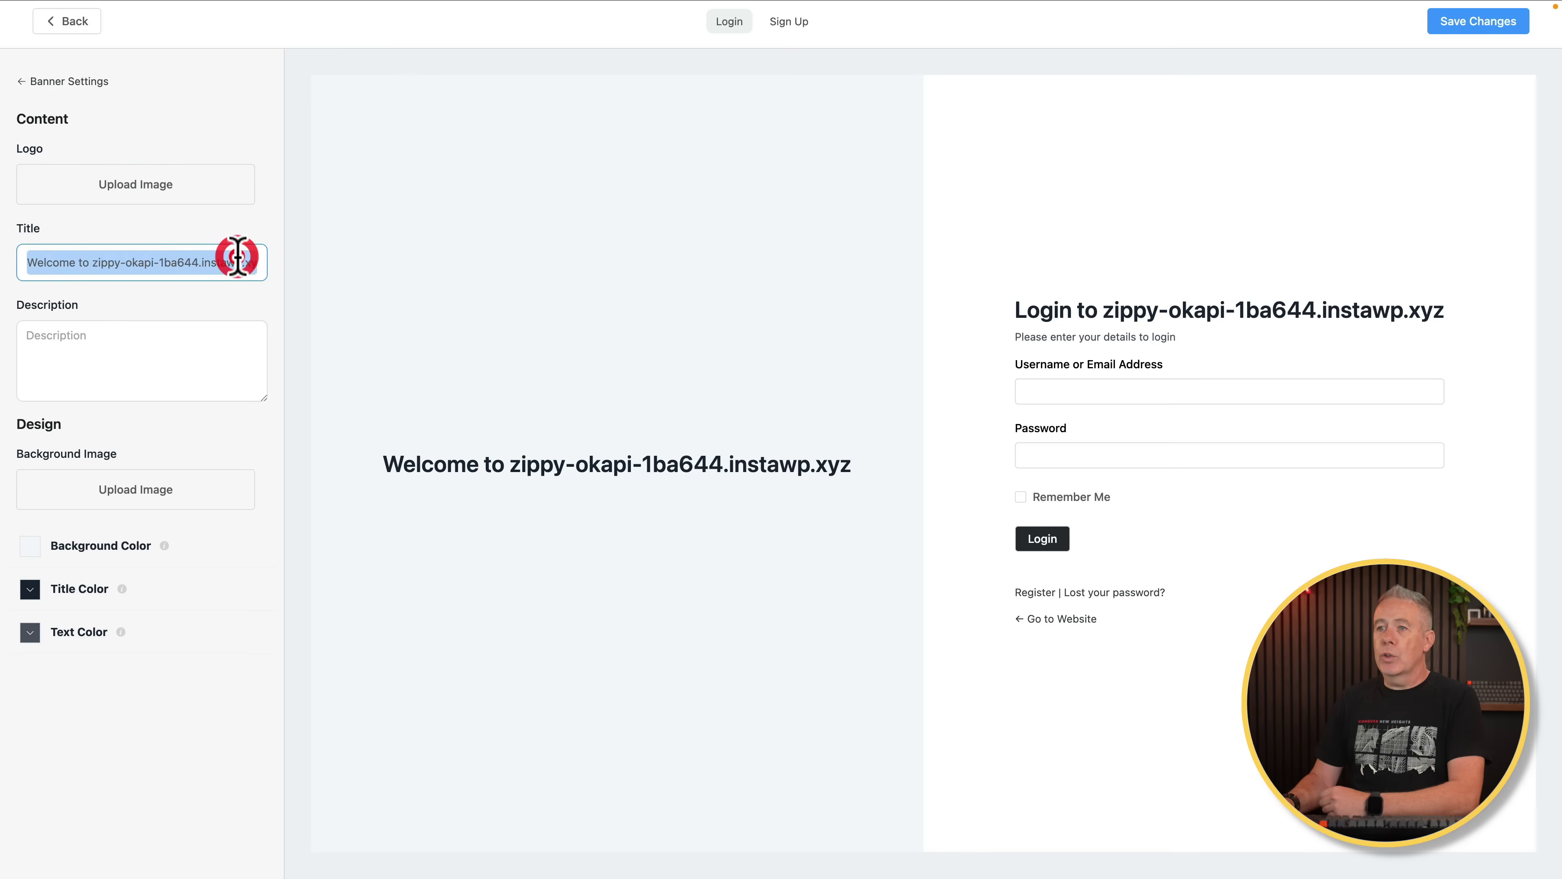
key(BackSpace)
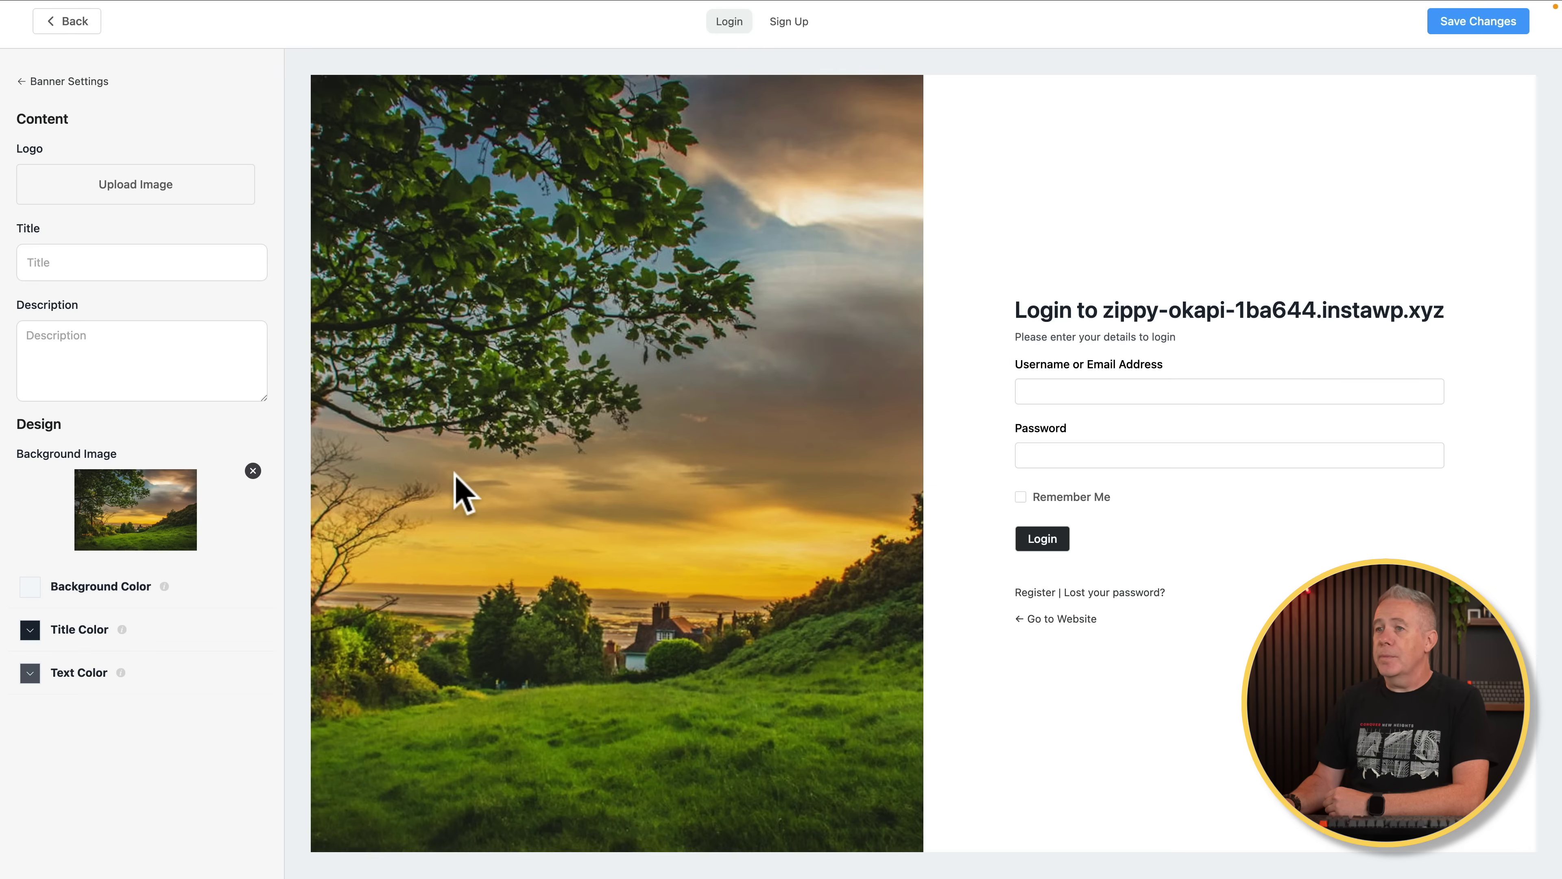
click(55, 81)
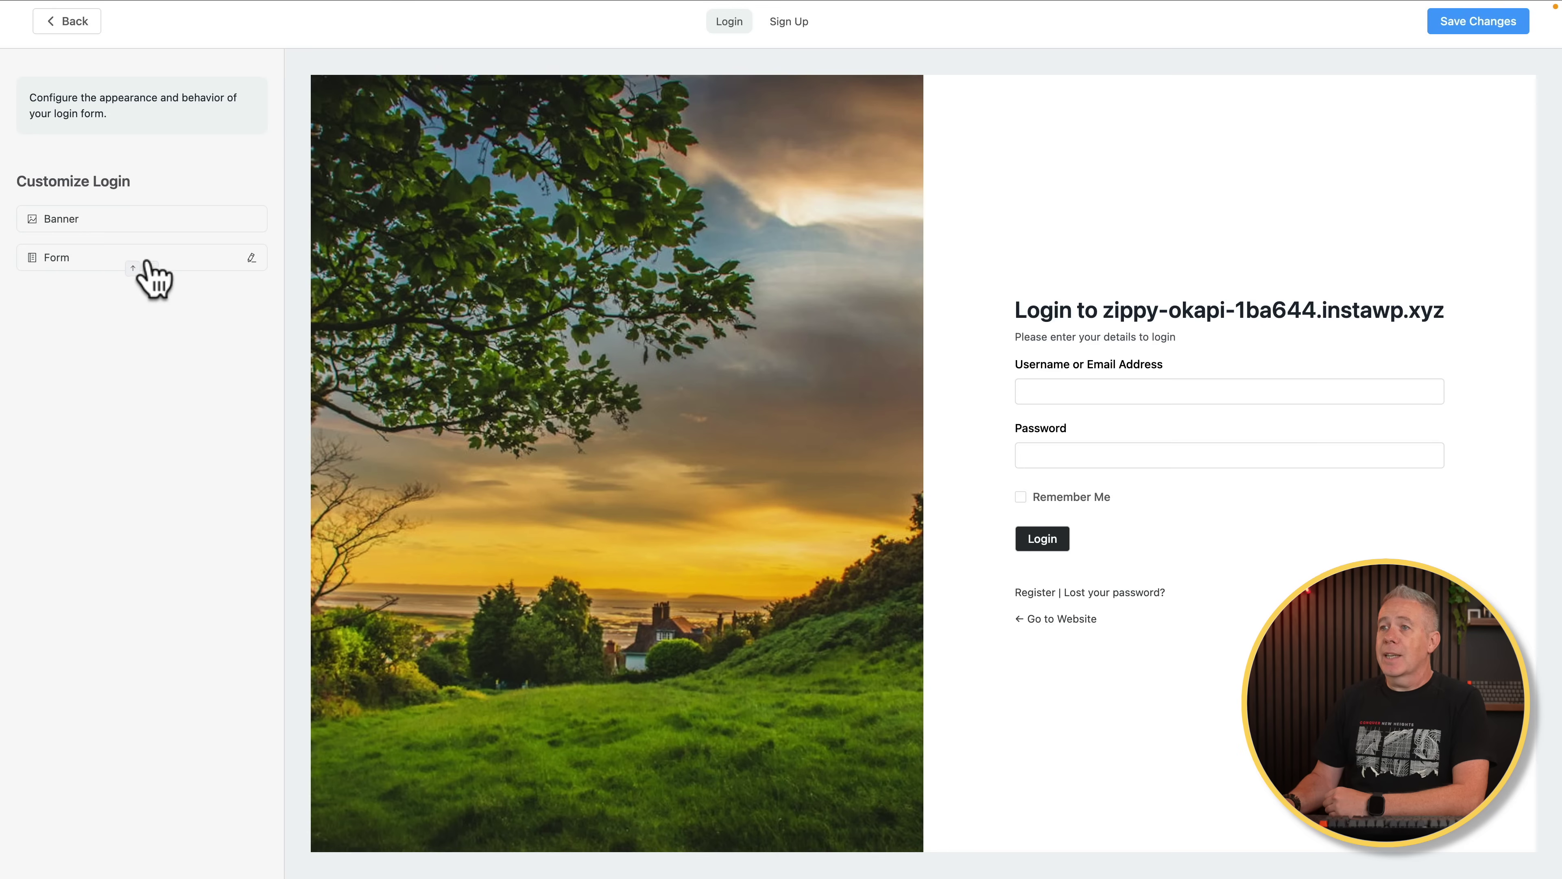
Step: Shorten the login form title to 'Login' and place the form before the banner
click(214, 263)
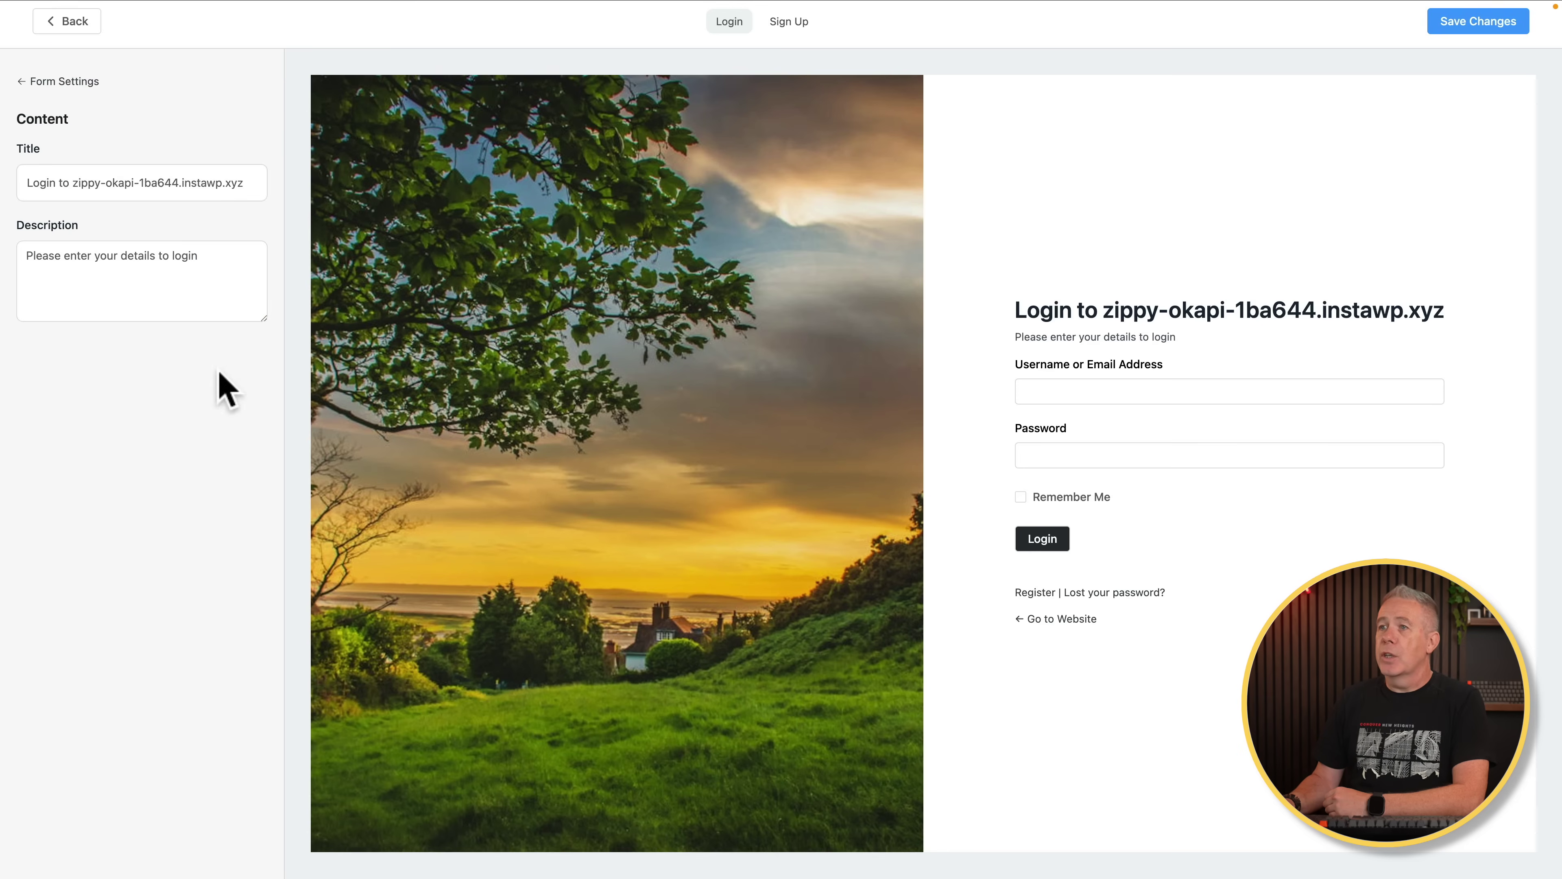
drag(249, 185, 83, 182)
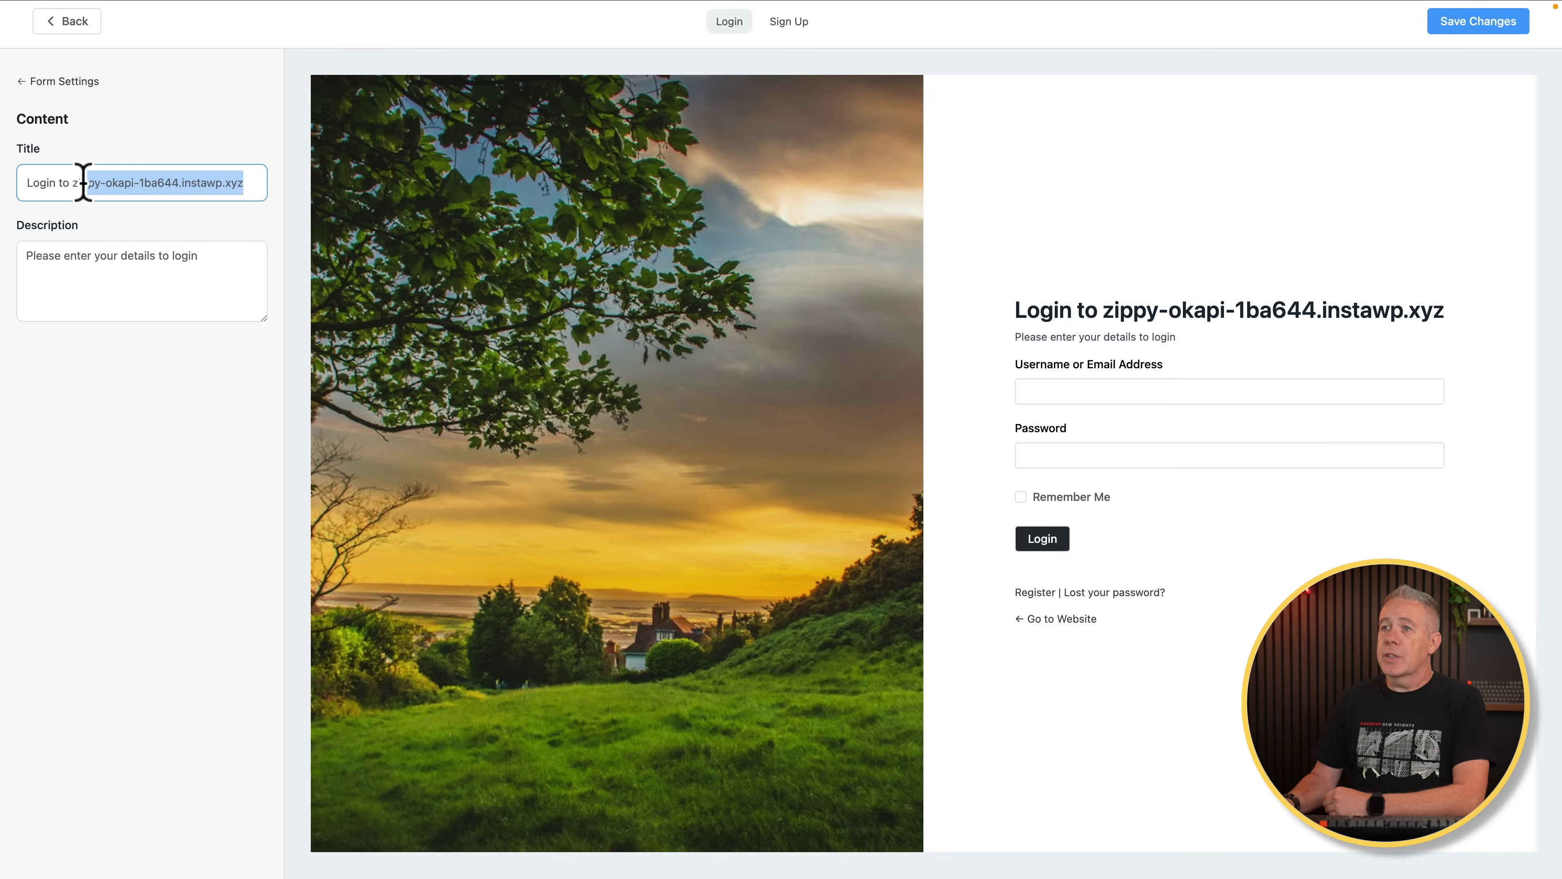
key(BackSpace)
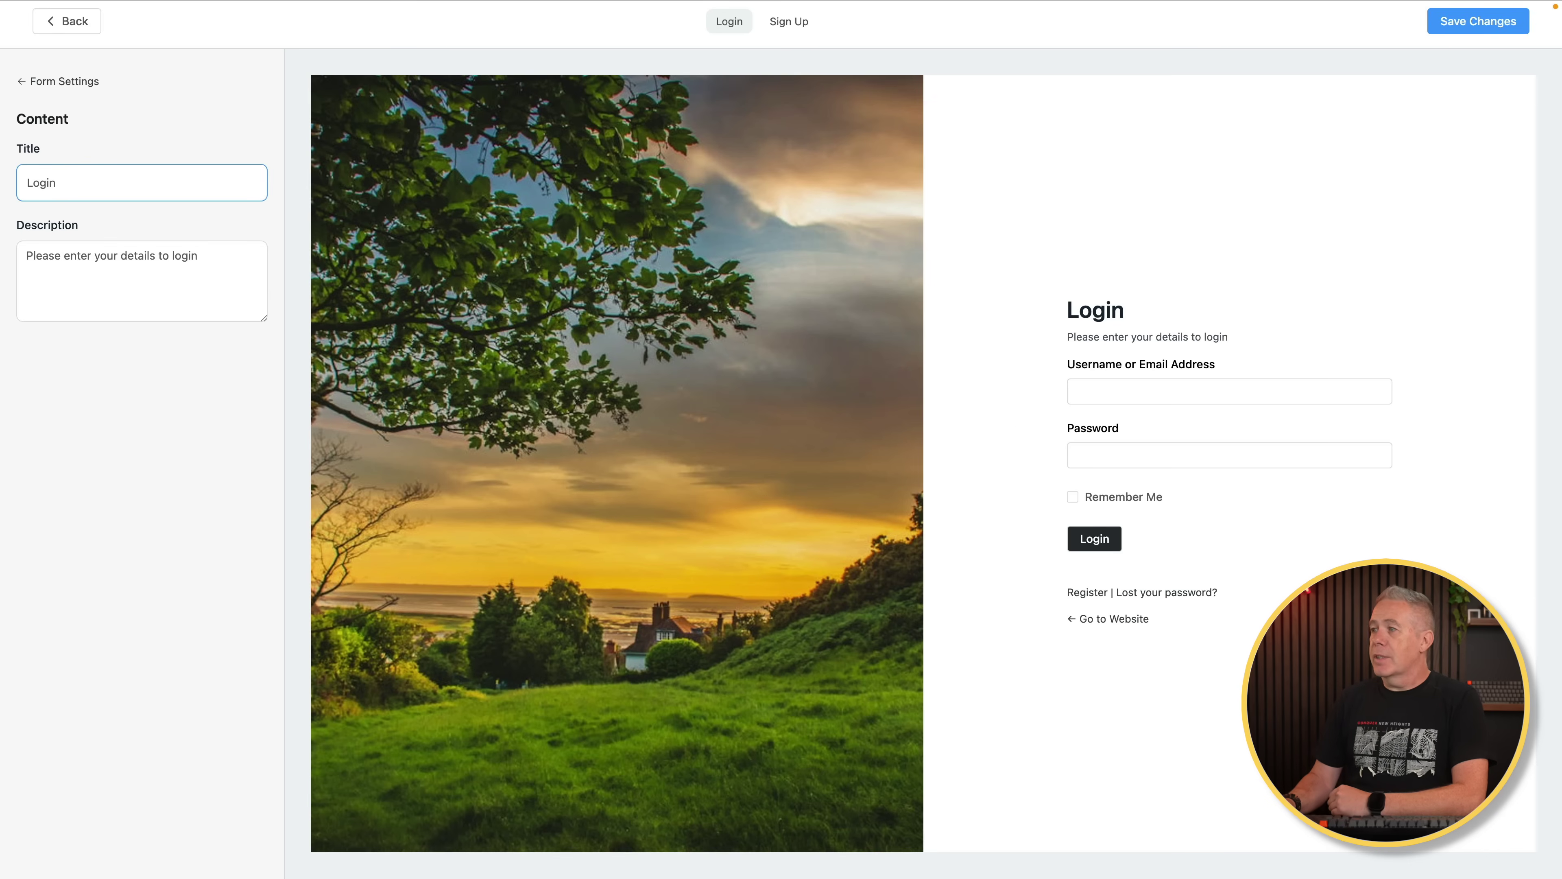
click(218, 261)
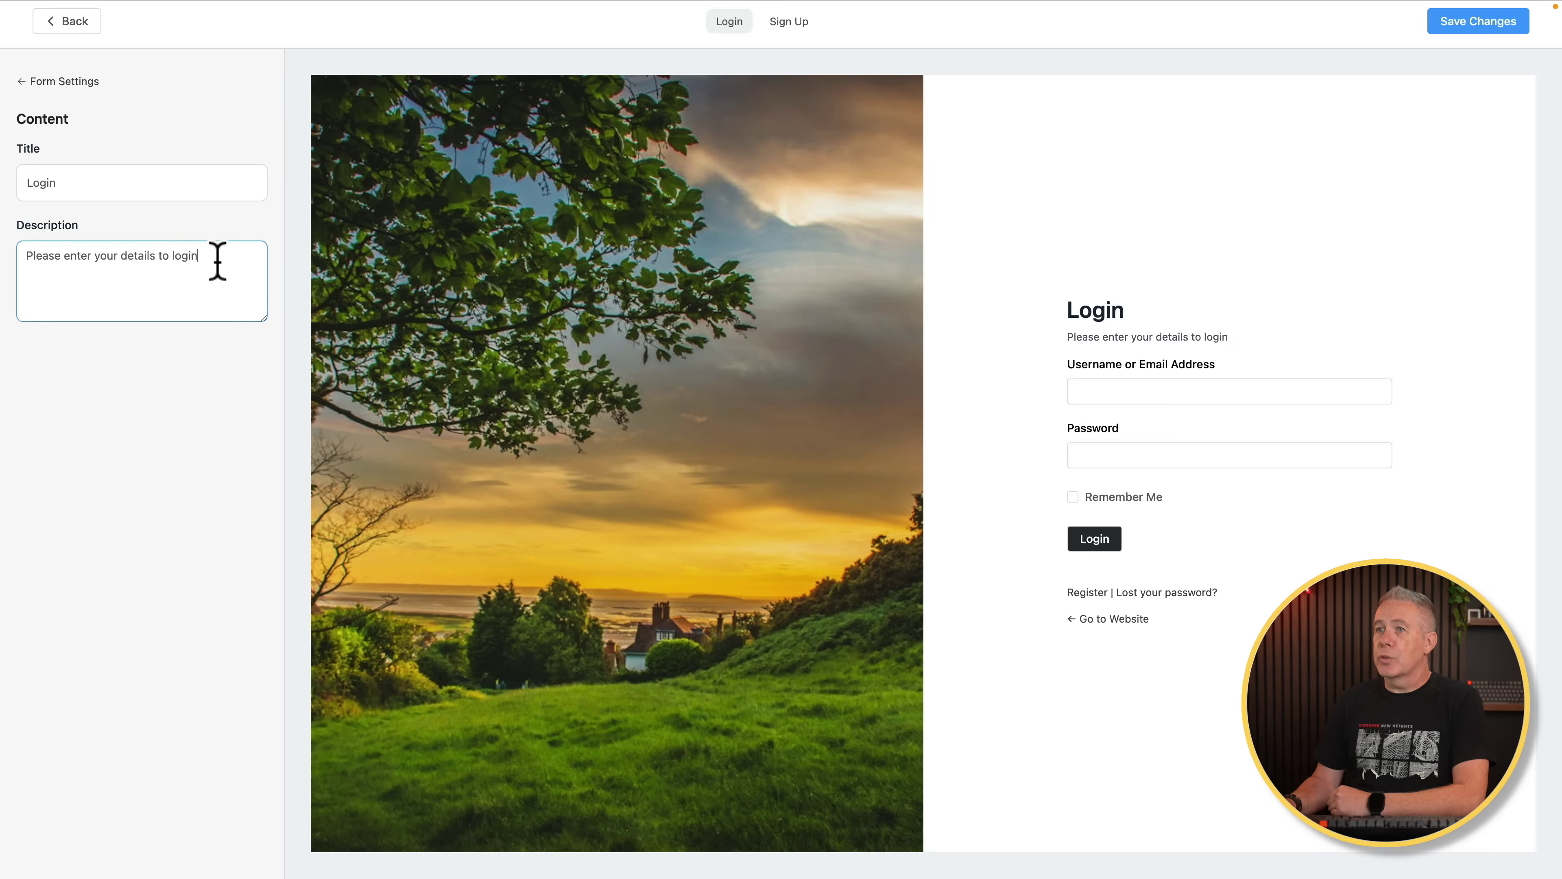
click(22, 81)
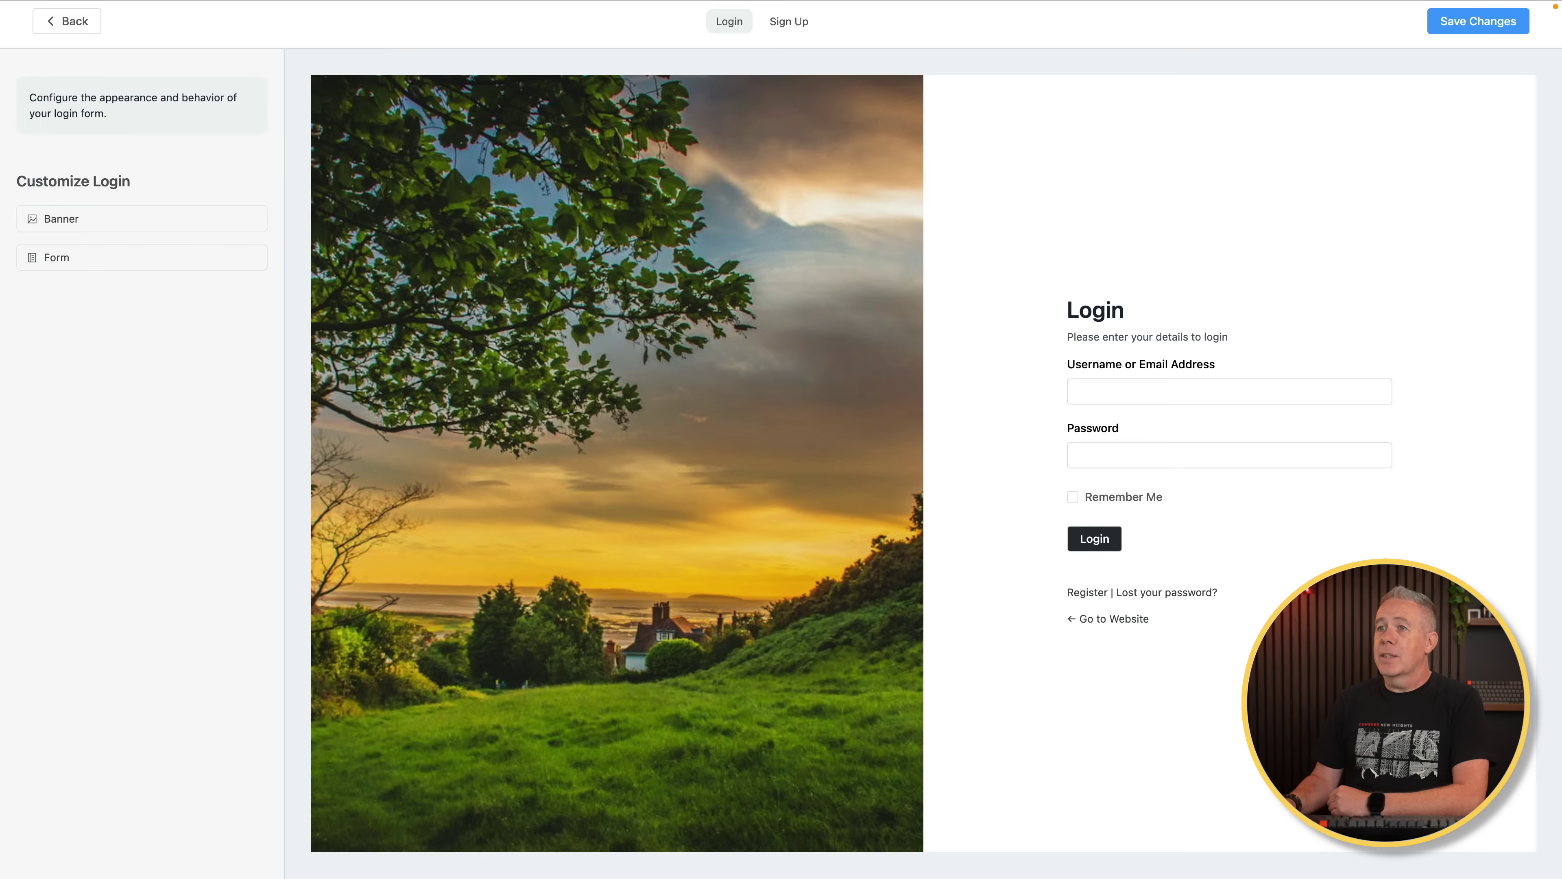
click(133, 268)
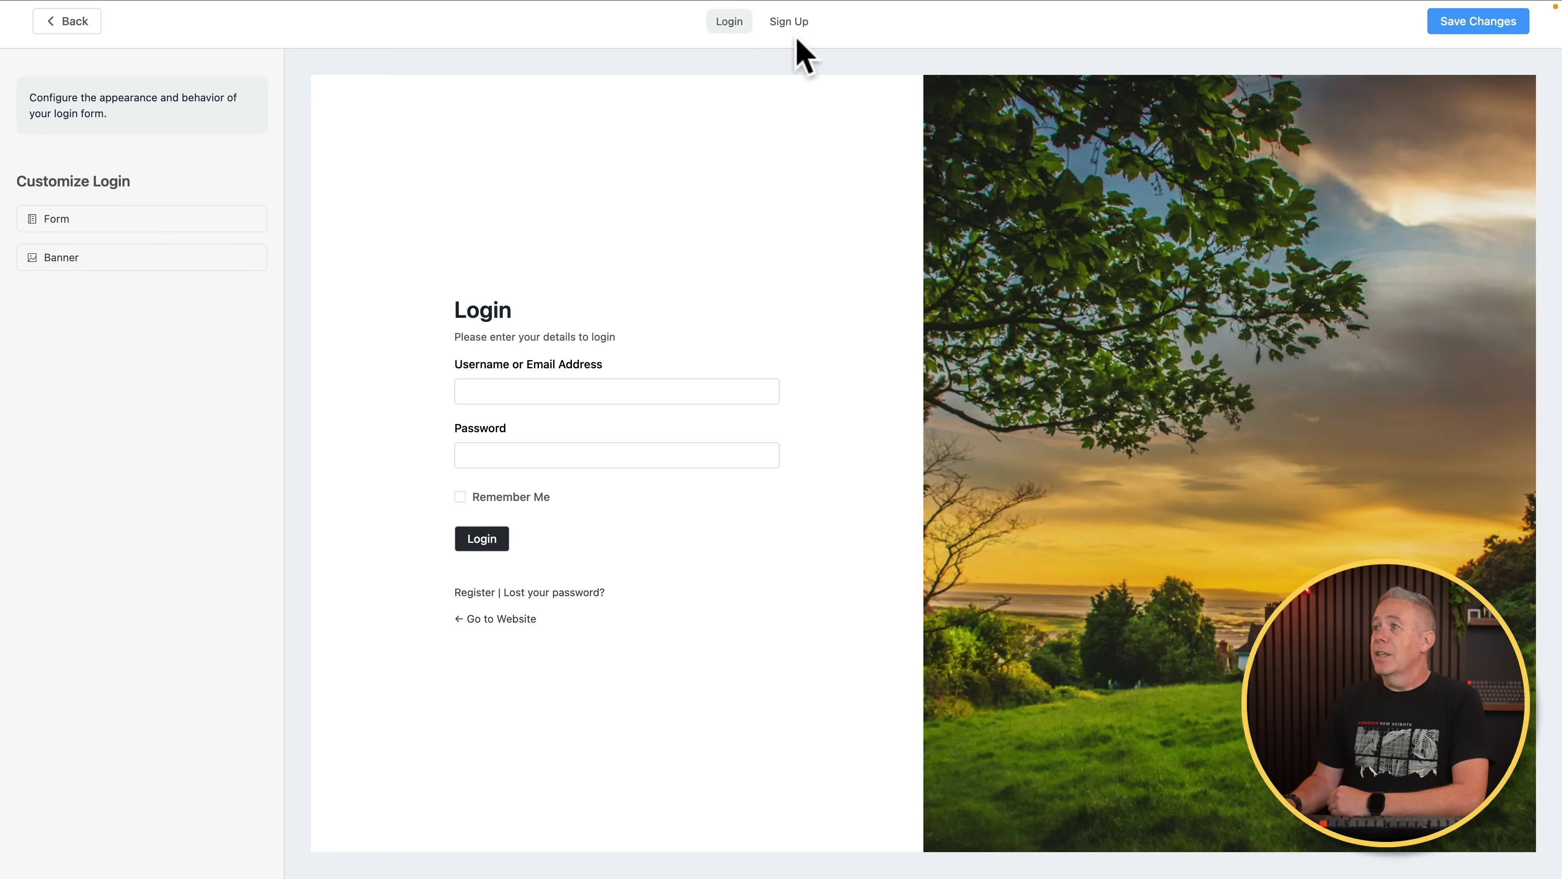
Step: Save the sign-up page with a colourful abstract banner and view the site's registration page
click(789, 21)
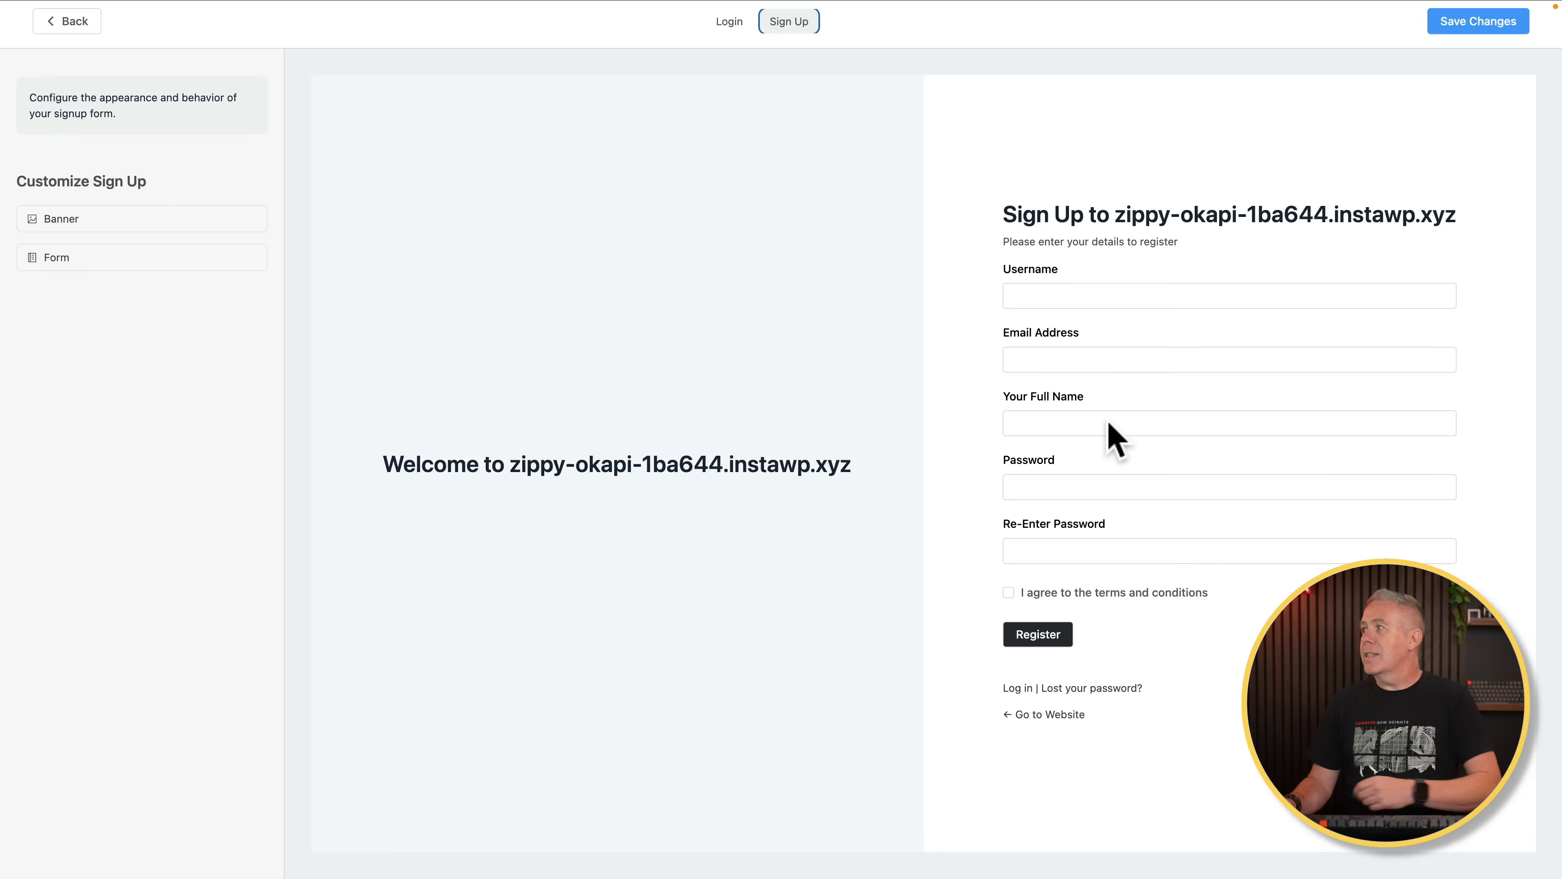
click(1486, 29)
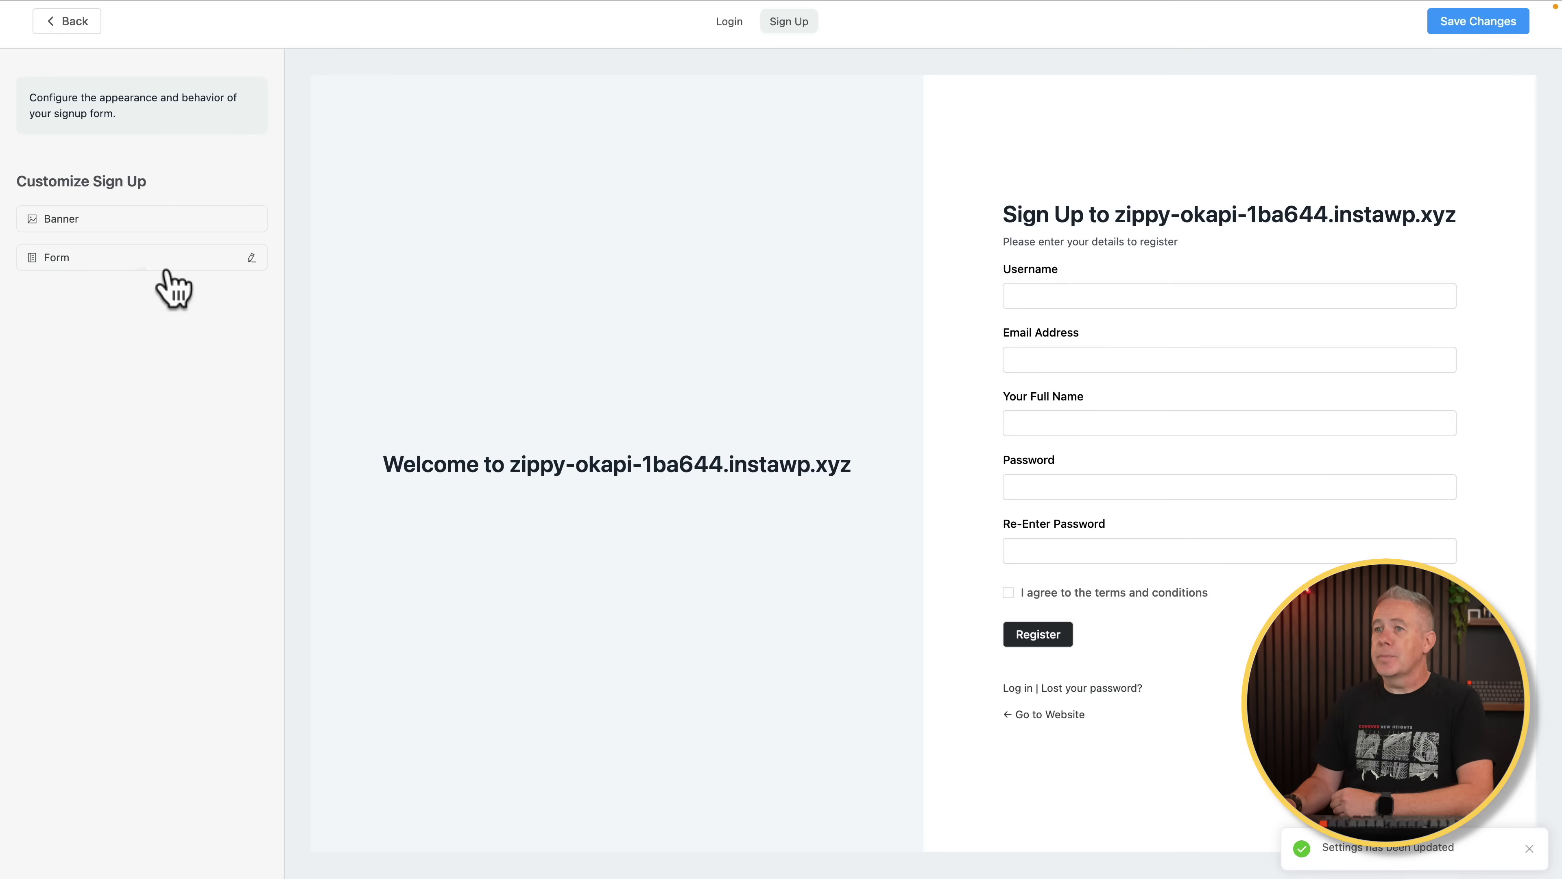
click(141, 219)
click(1491, 30)
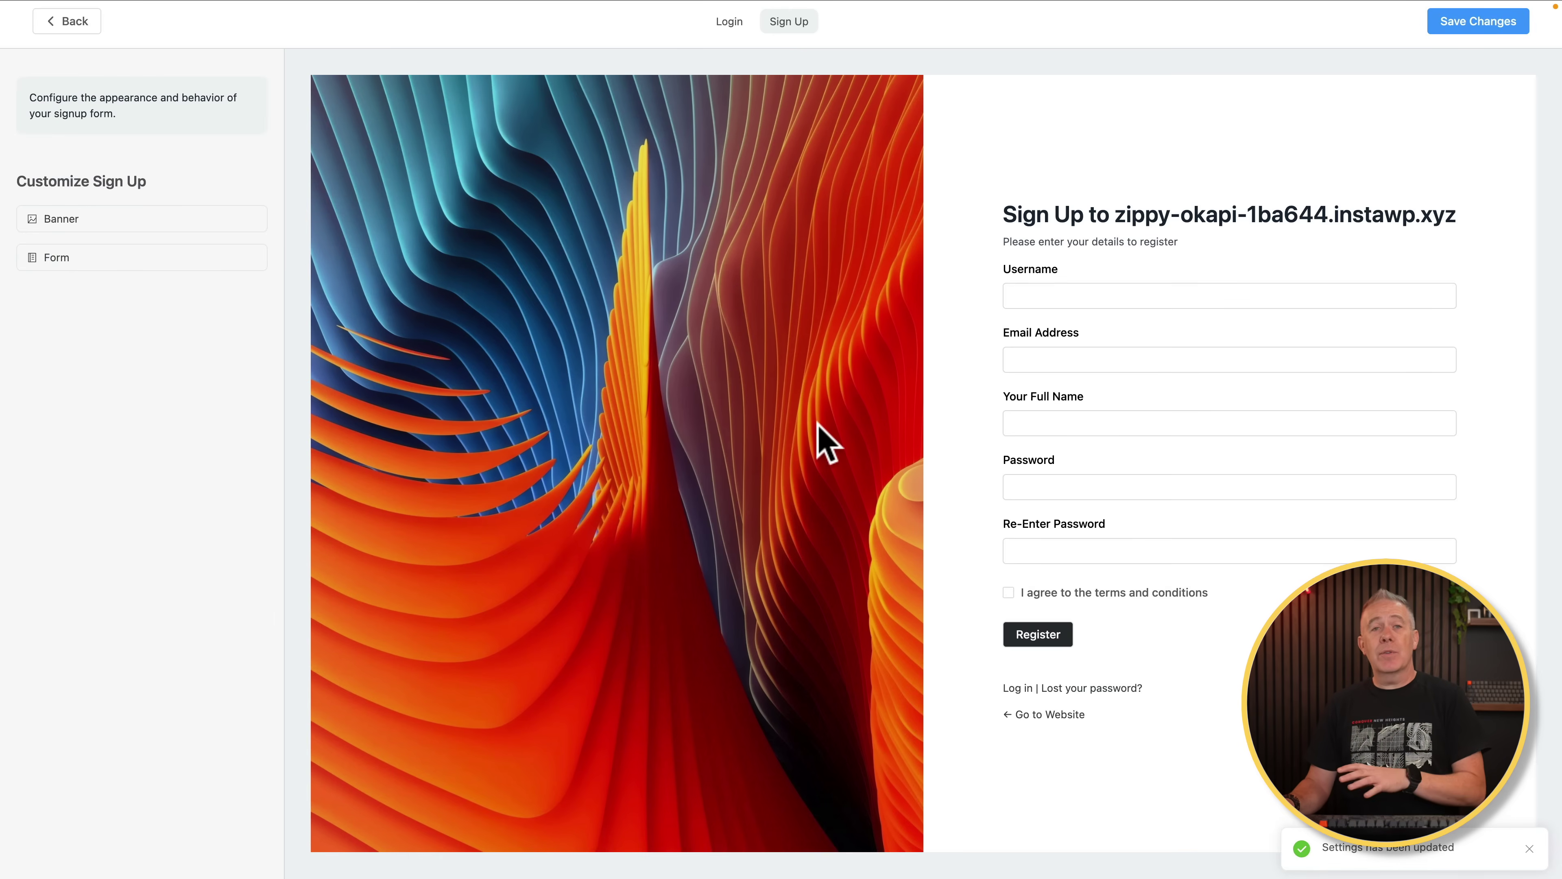
click(447, 300)
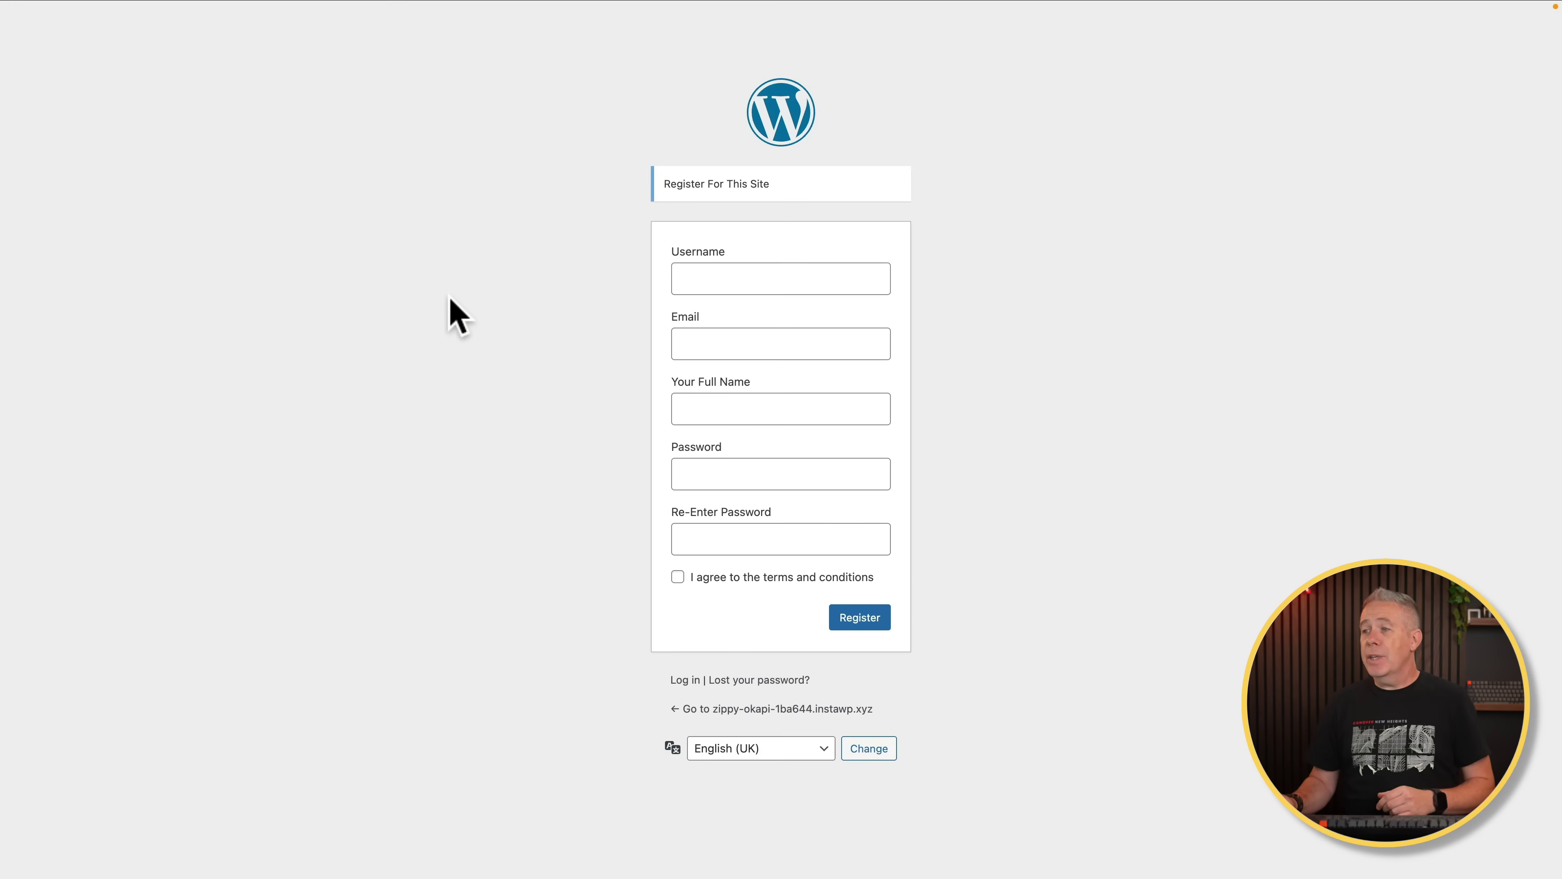
Step: Reload the registration page to display the customised sign-up design
right_click(448, 302)
click(473, 364)
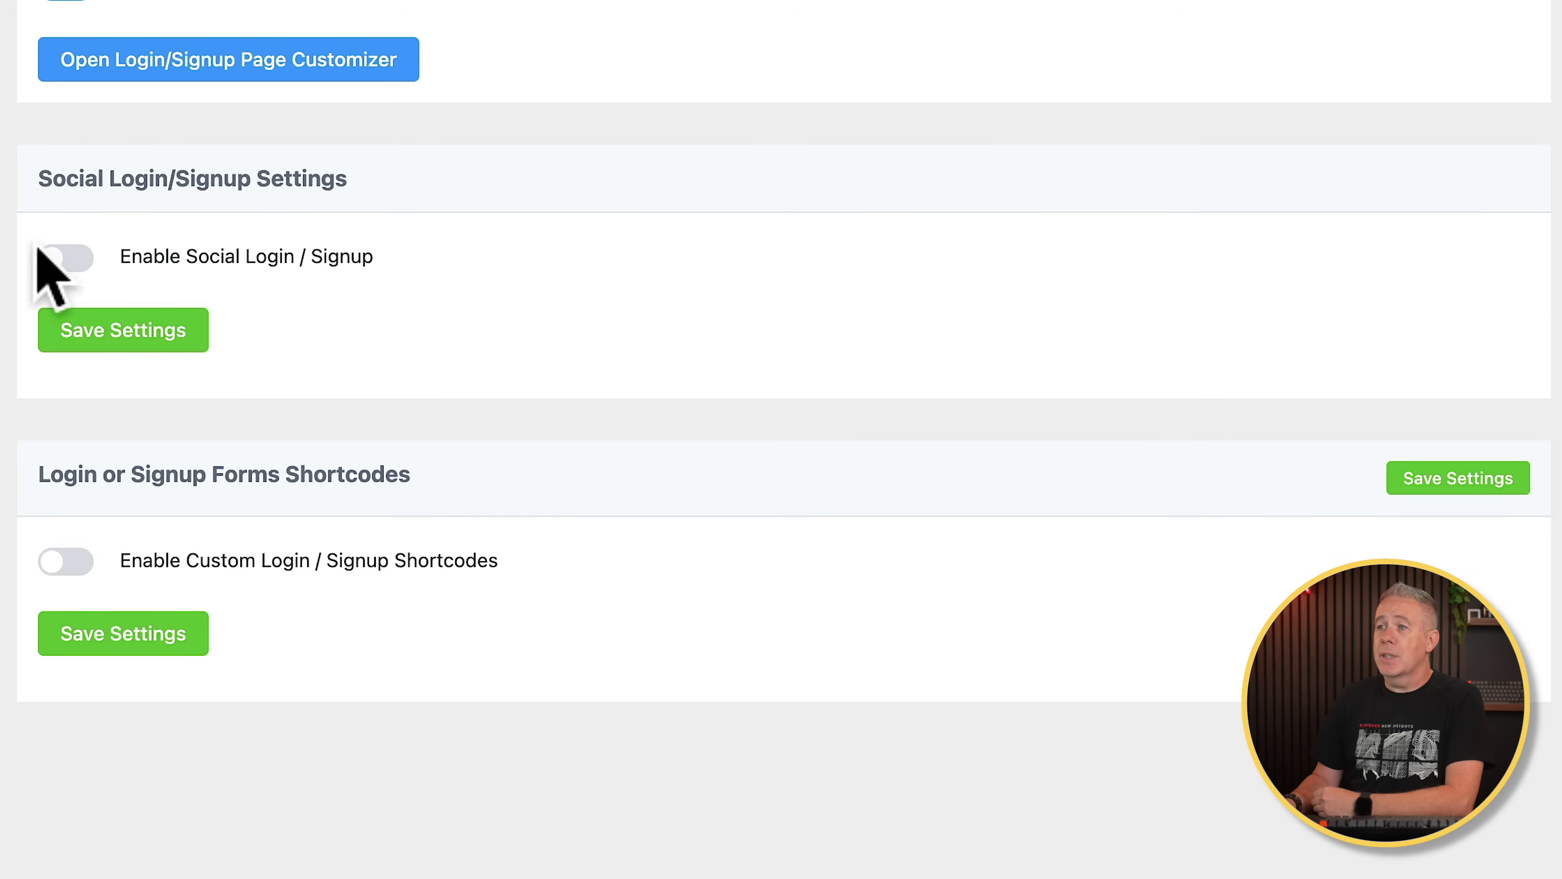
click(77, 253)
scroll(781, 440, down, 3)
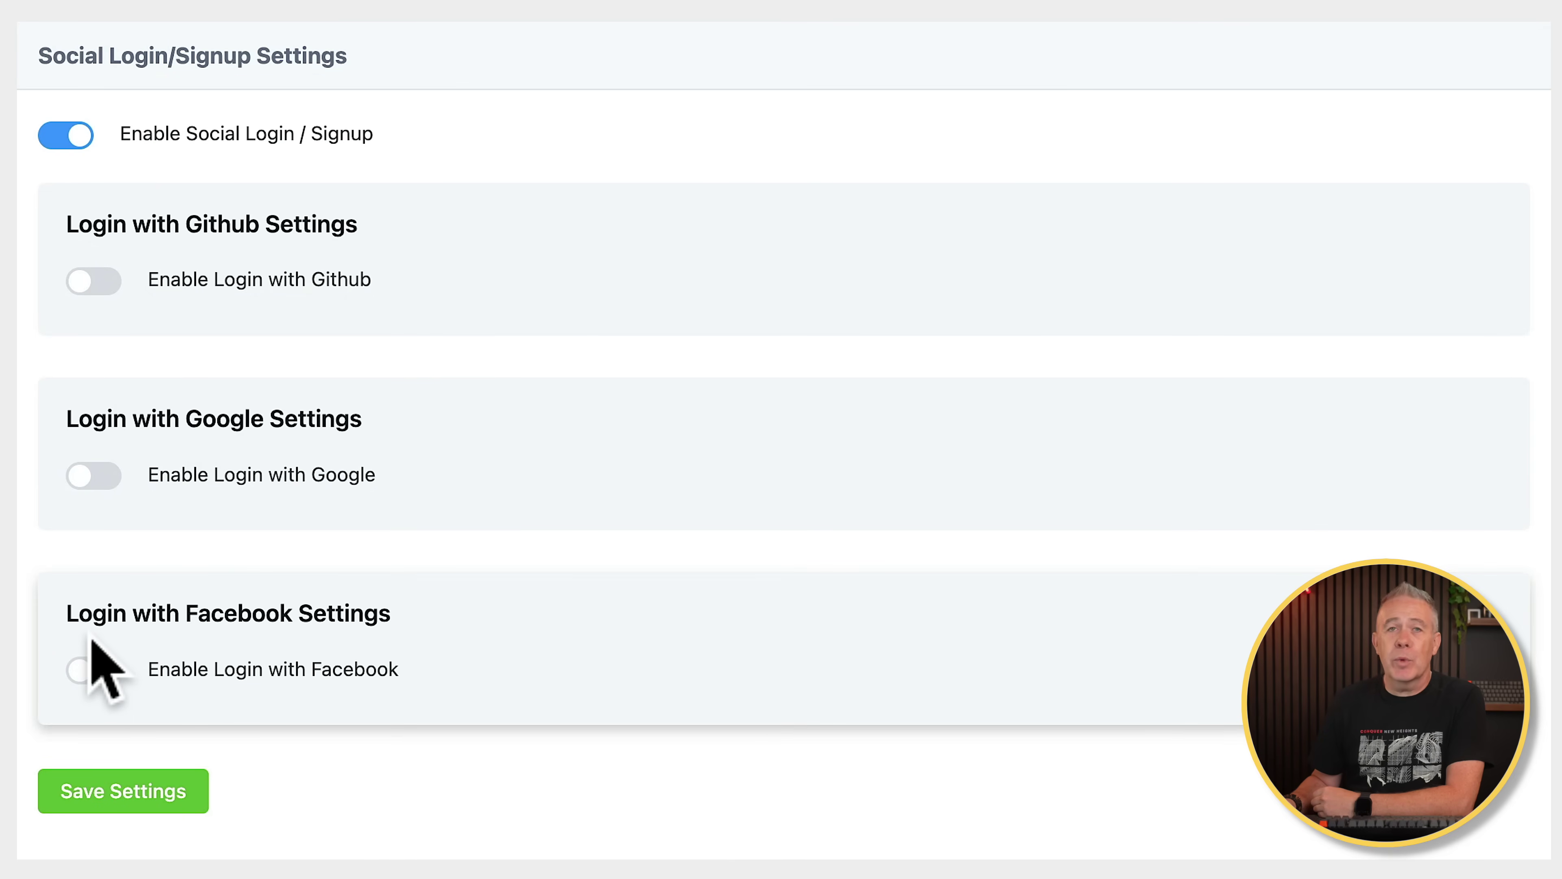
click(94, 669)
scroll(98, 670, down, 5)
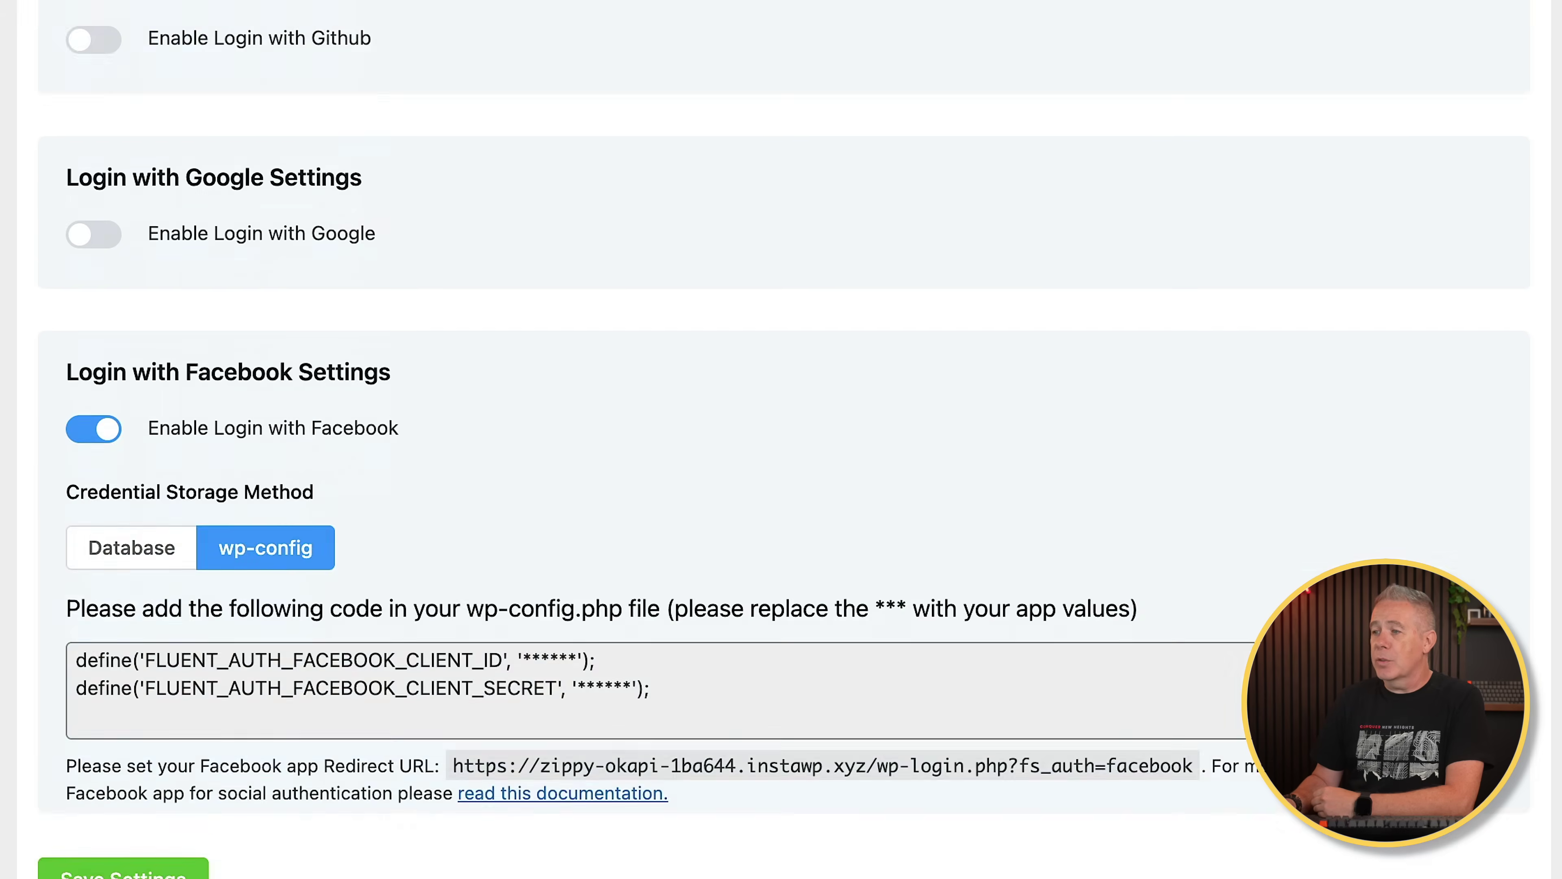
scroll(670, 855, down, 3)
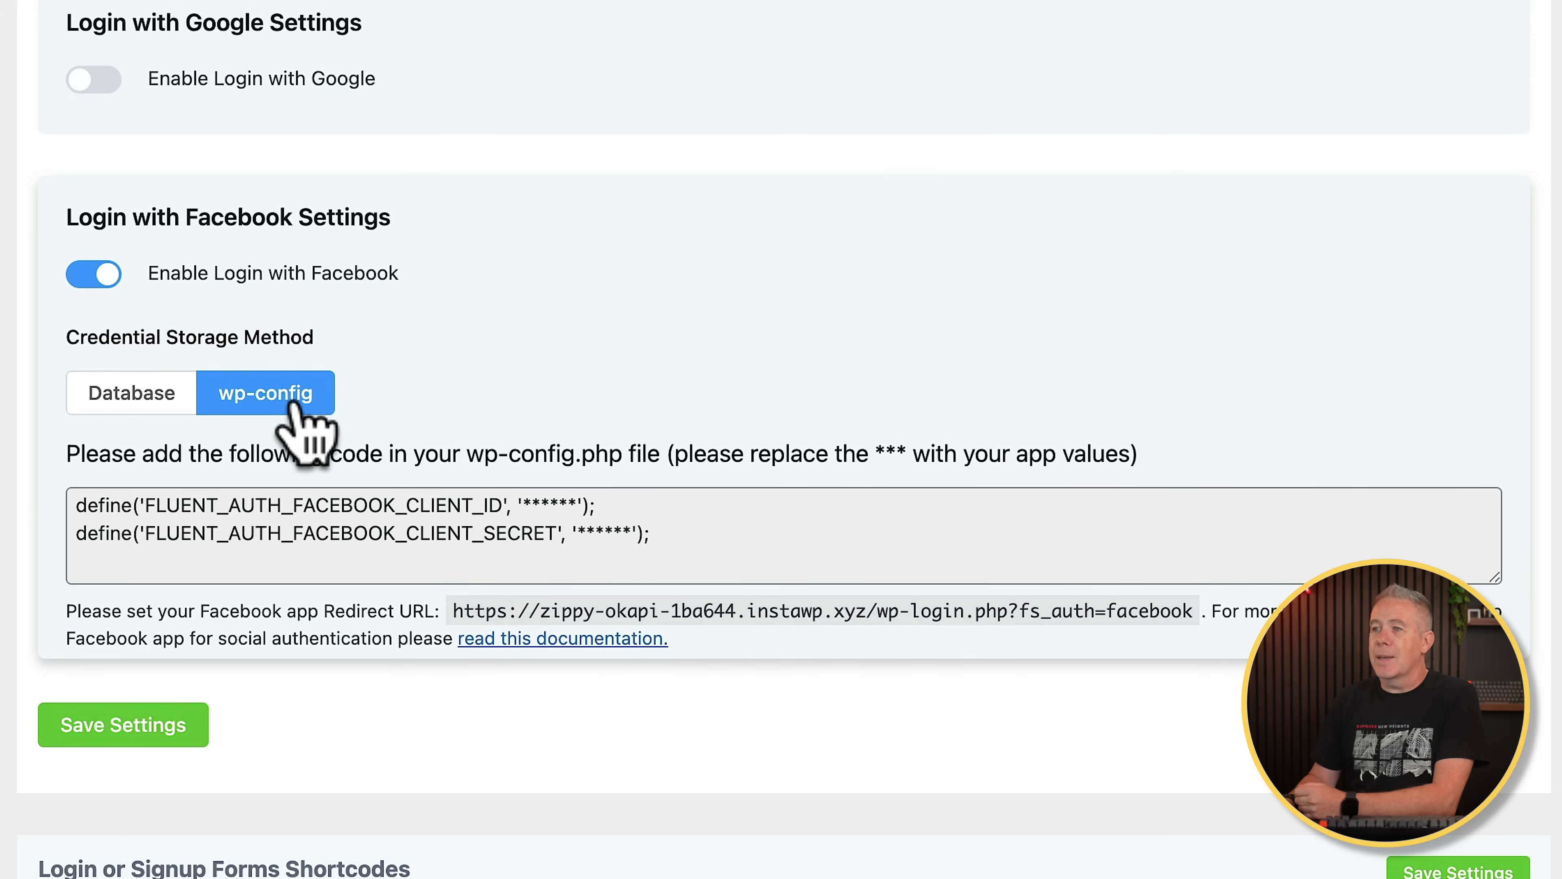
click(91, 278)
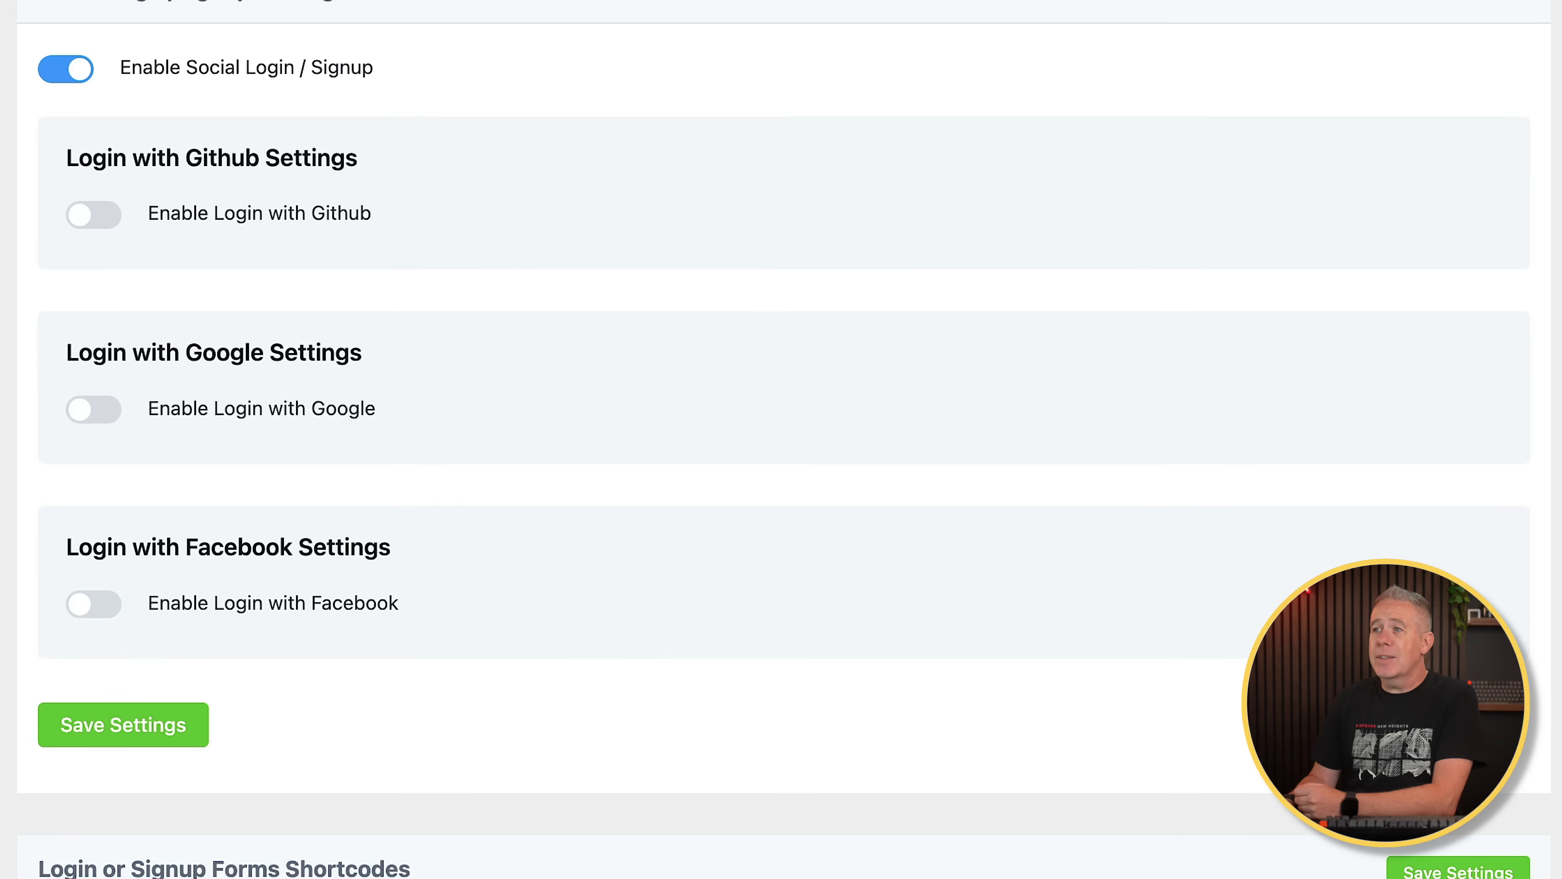
click(64, 68)
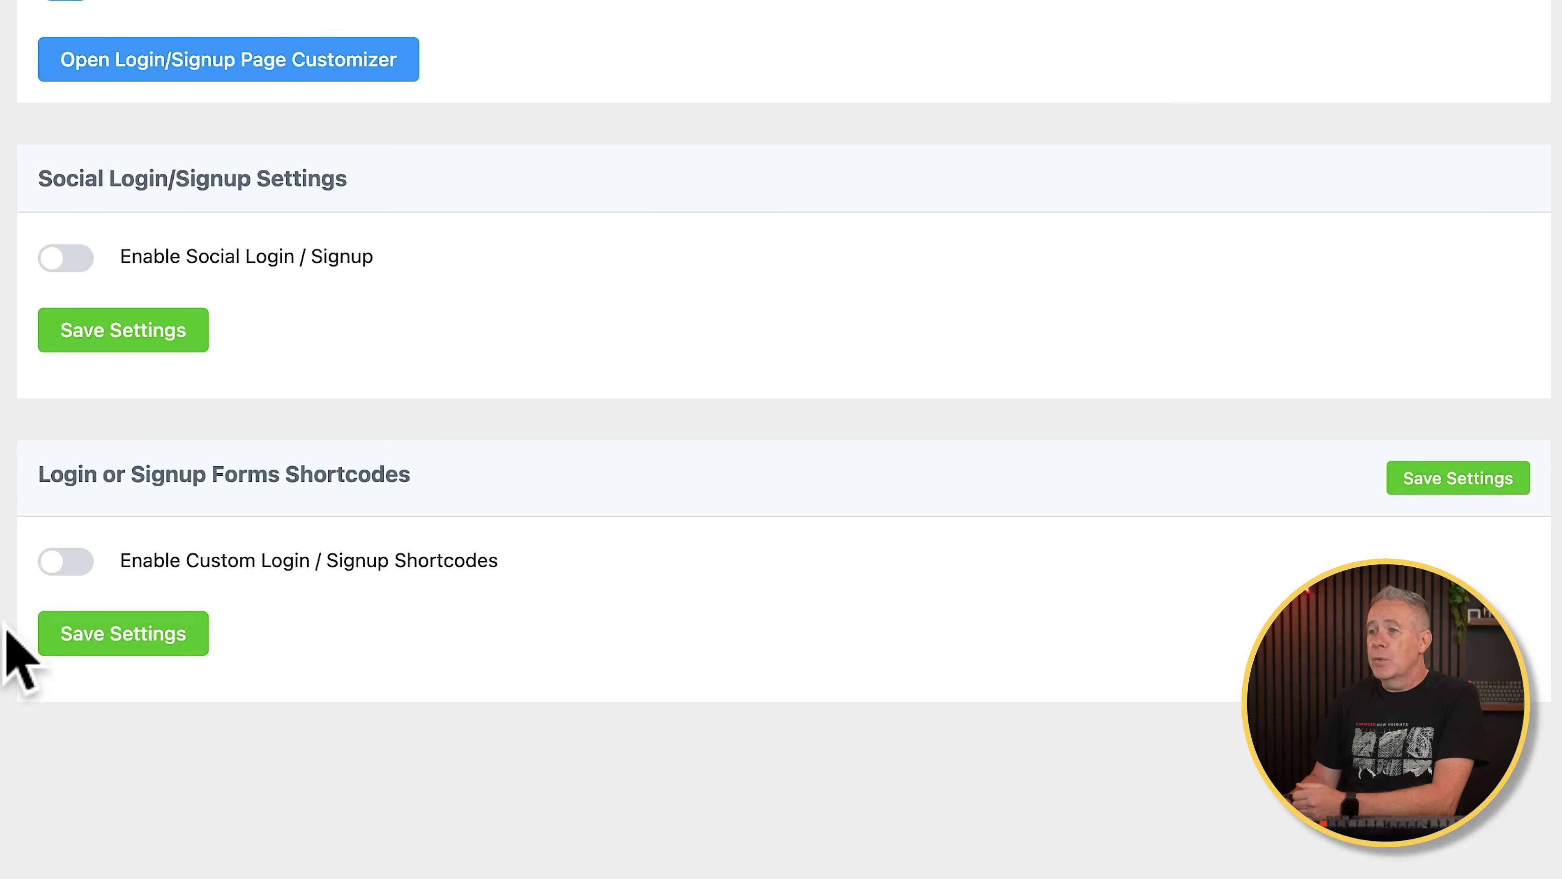
click(66, 561)
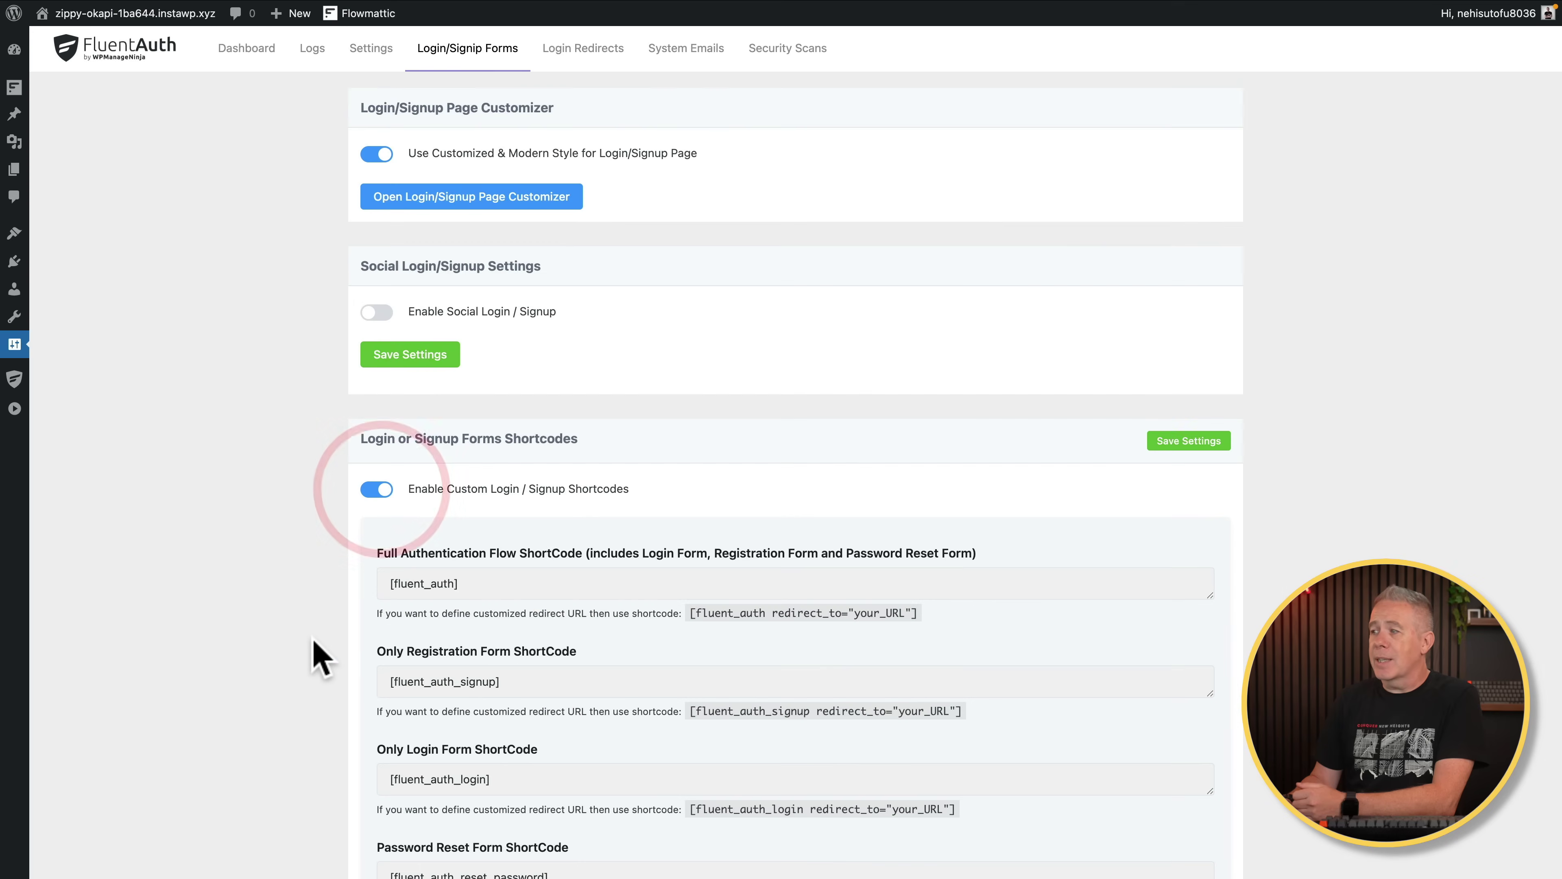
scroll(318, 655, down, 5)
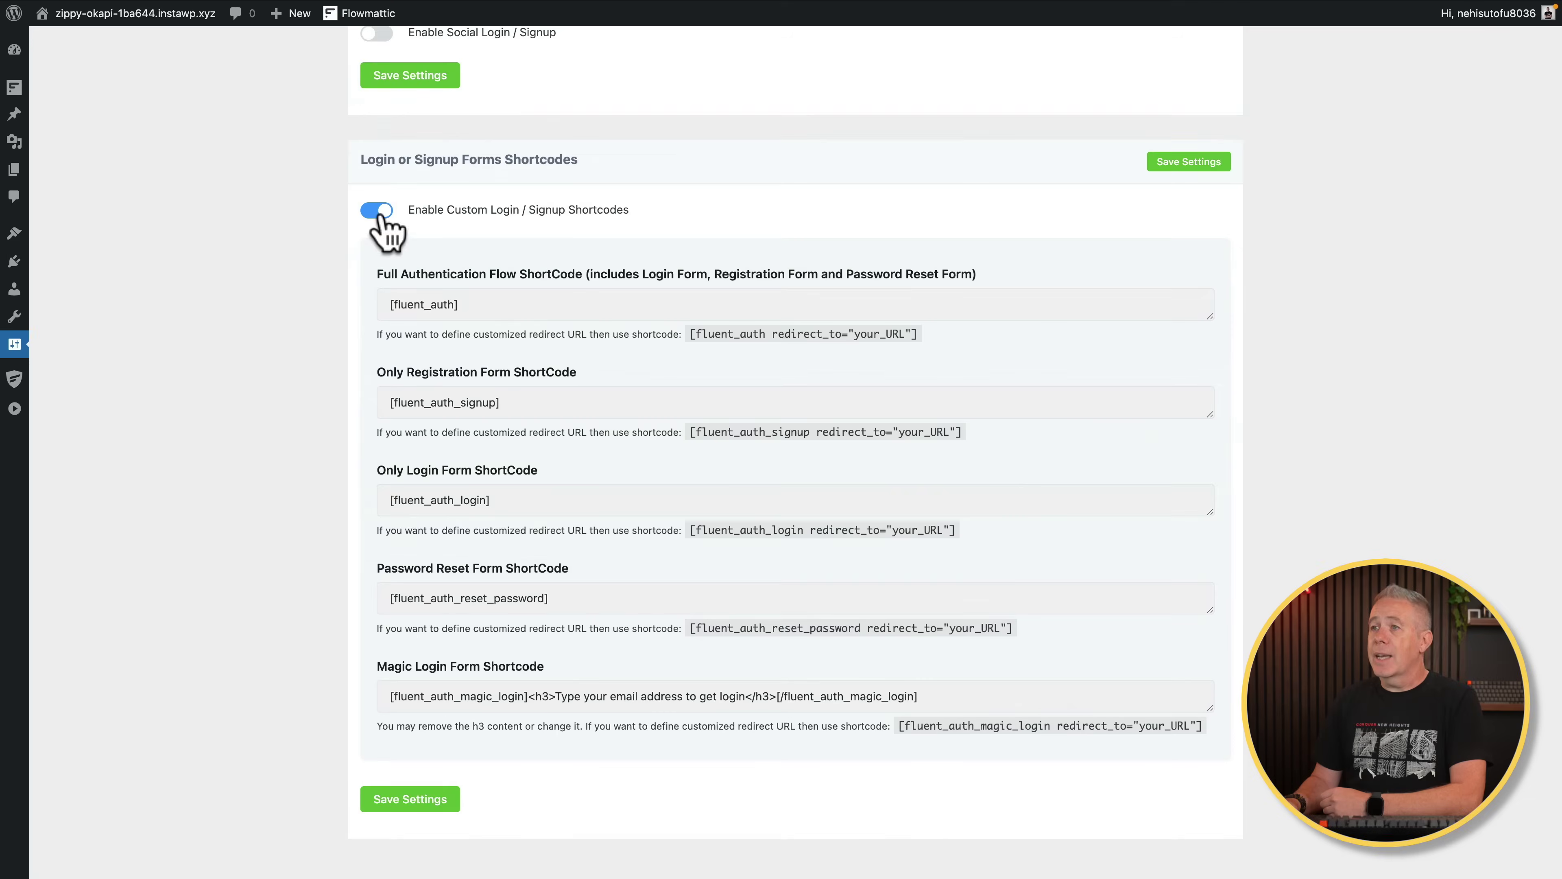
click(377, 217)
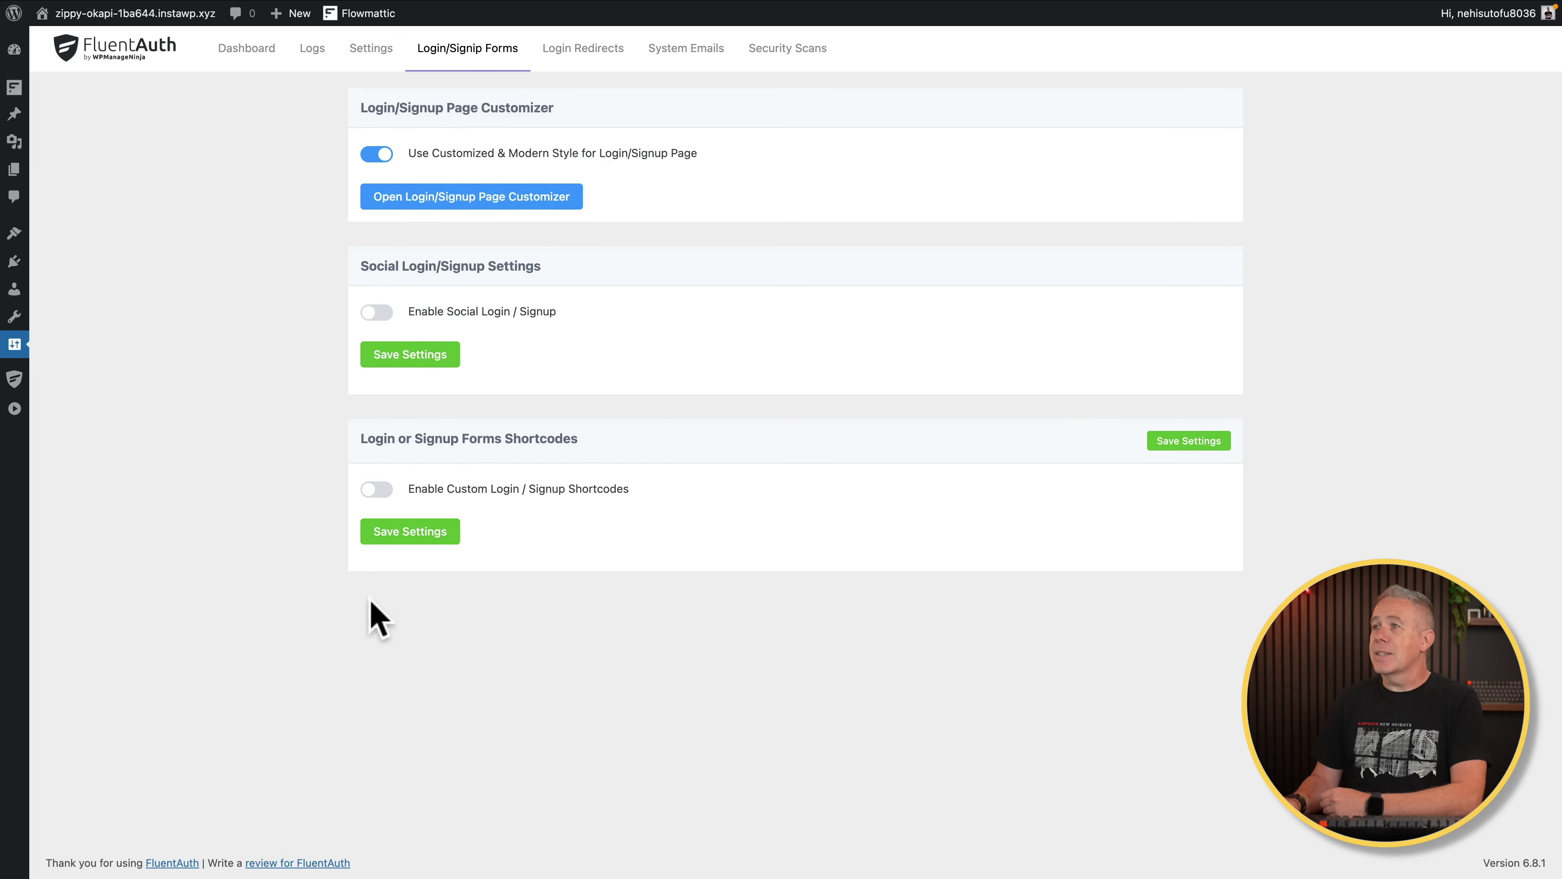
Step: Turn on custom login redirects and add a new advanced redirect rule
click(581, 49)
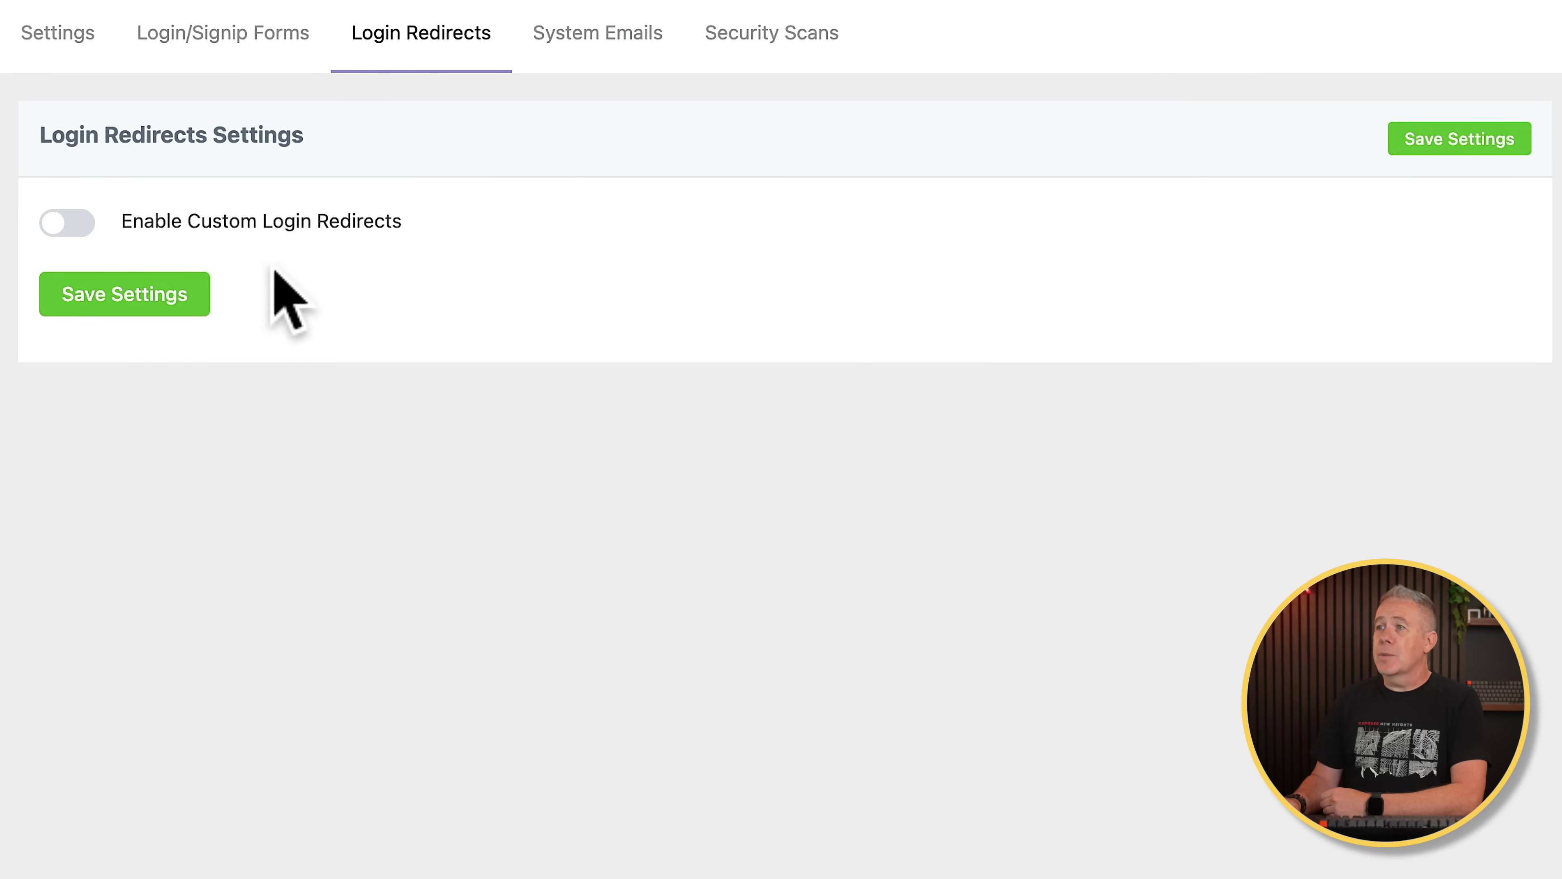
click(68, 225)
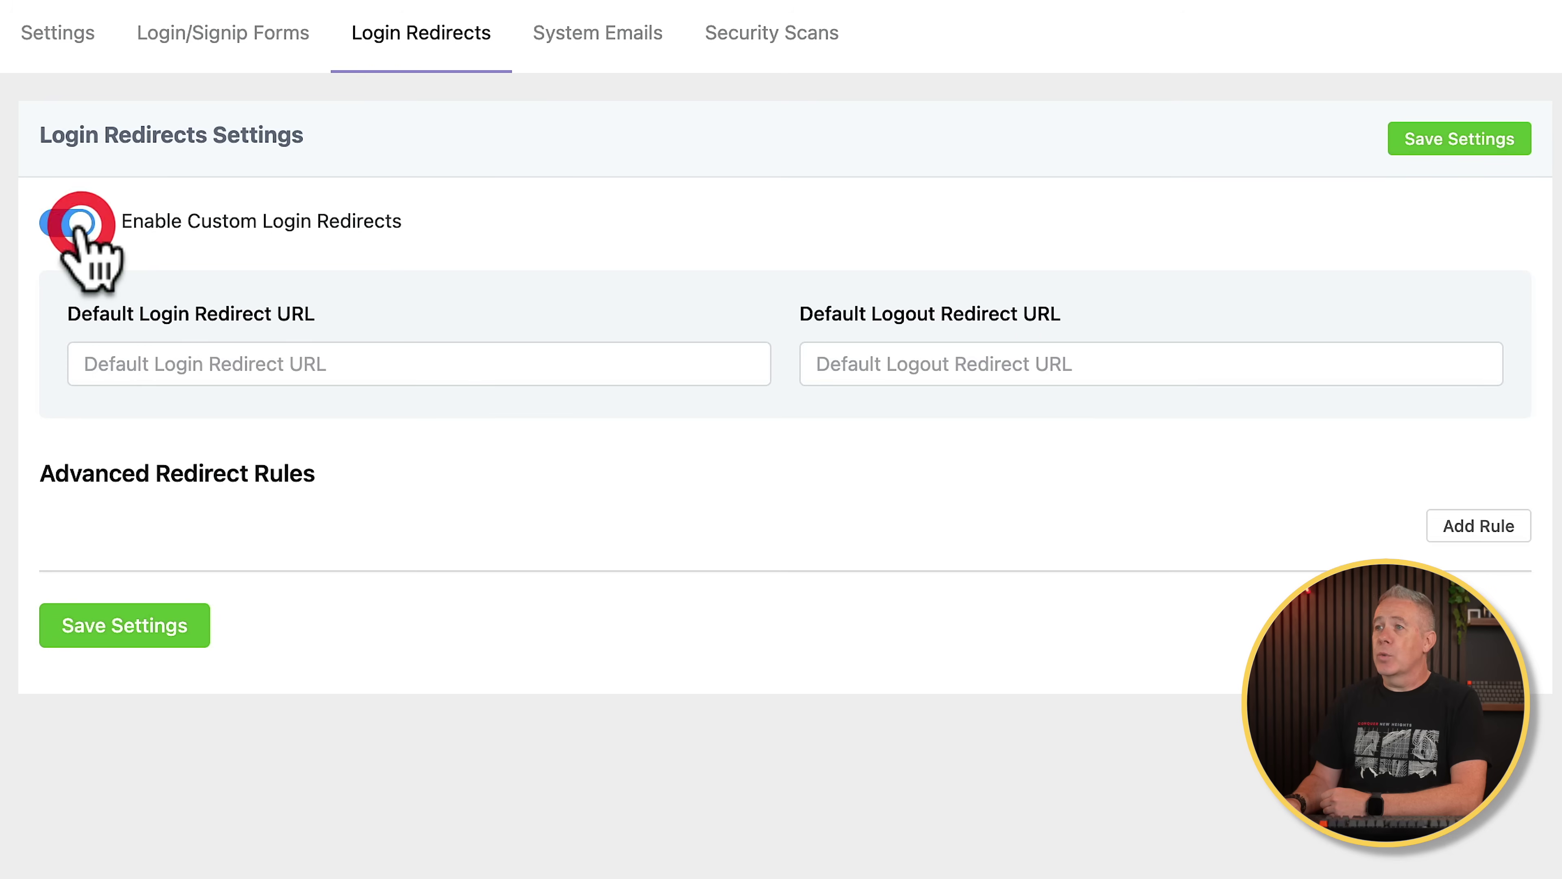
click(307, 360)
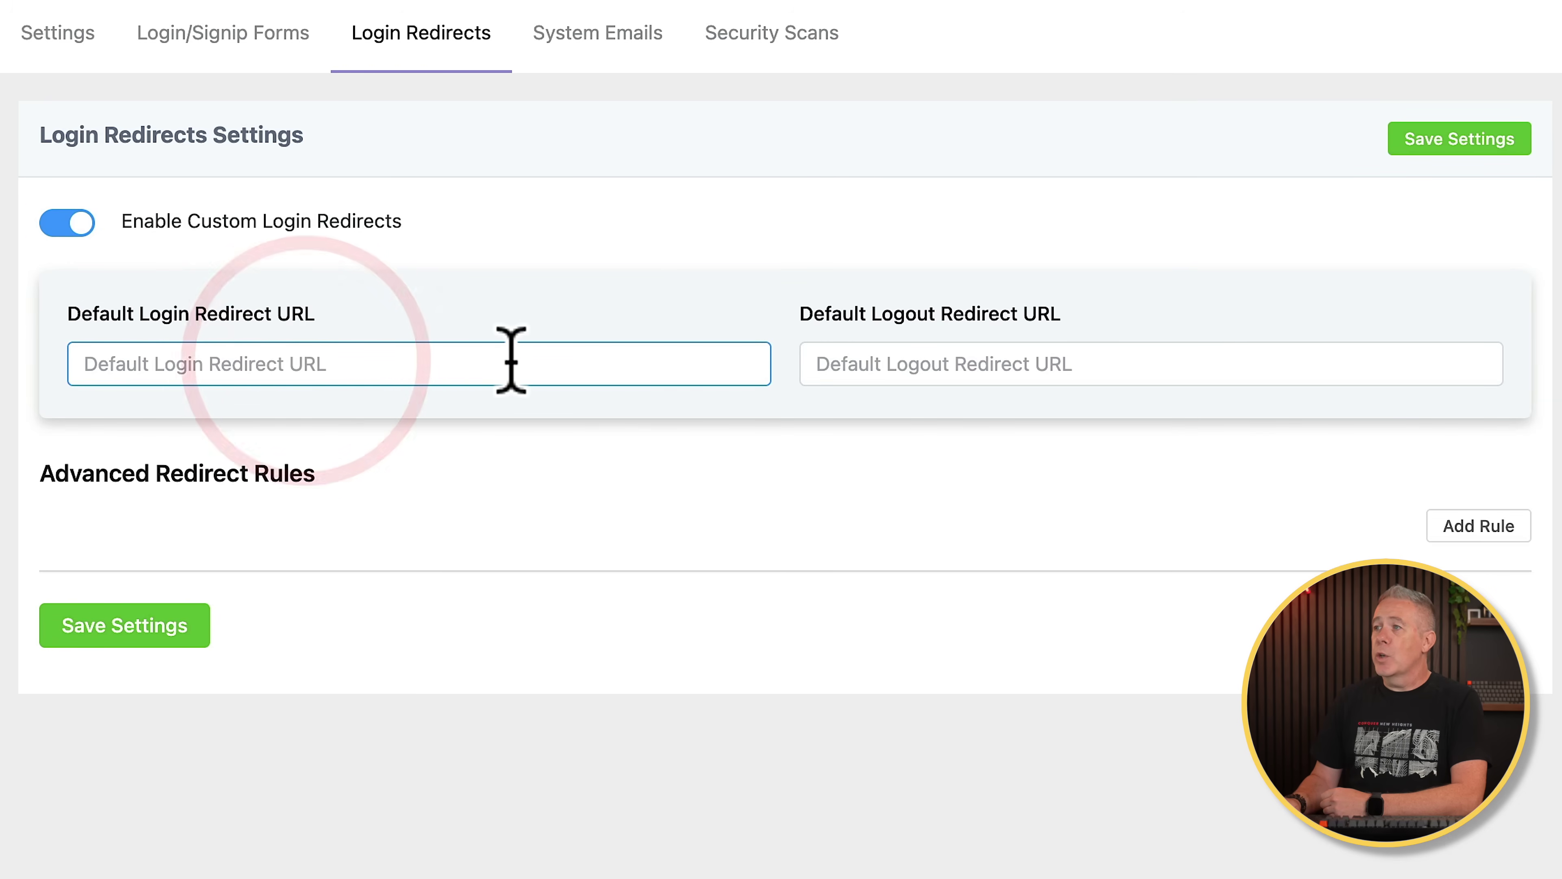
click(1447, 527)
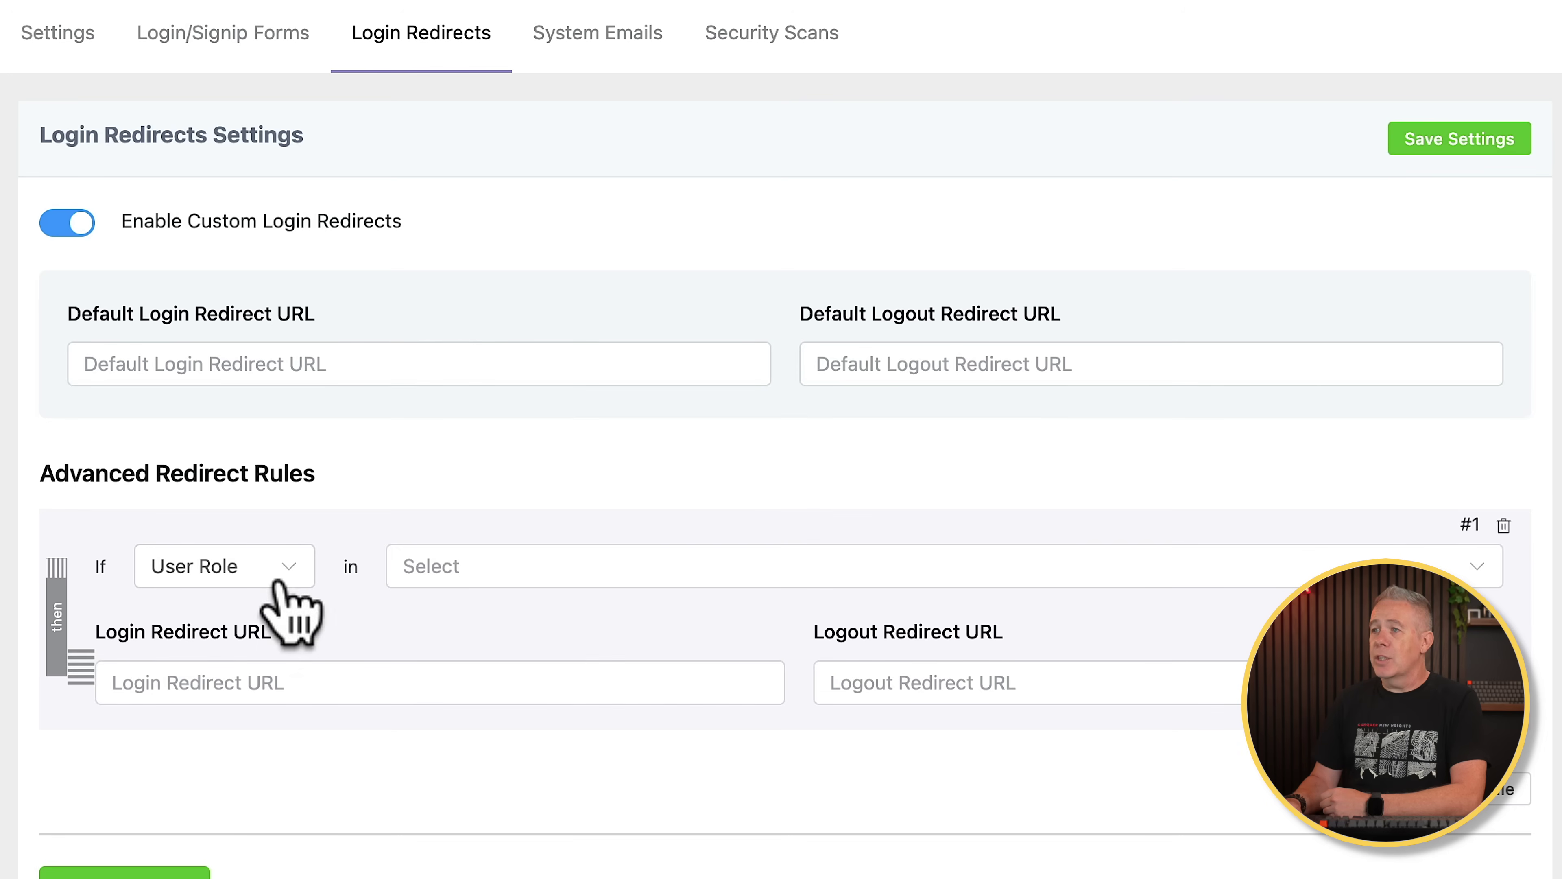
Step: Compare User Role and User Capability rule conditions, then switch custom login redirects off
click(290, 565)
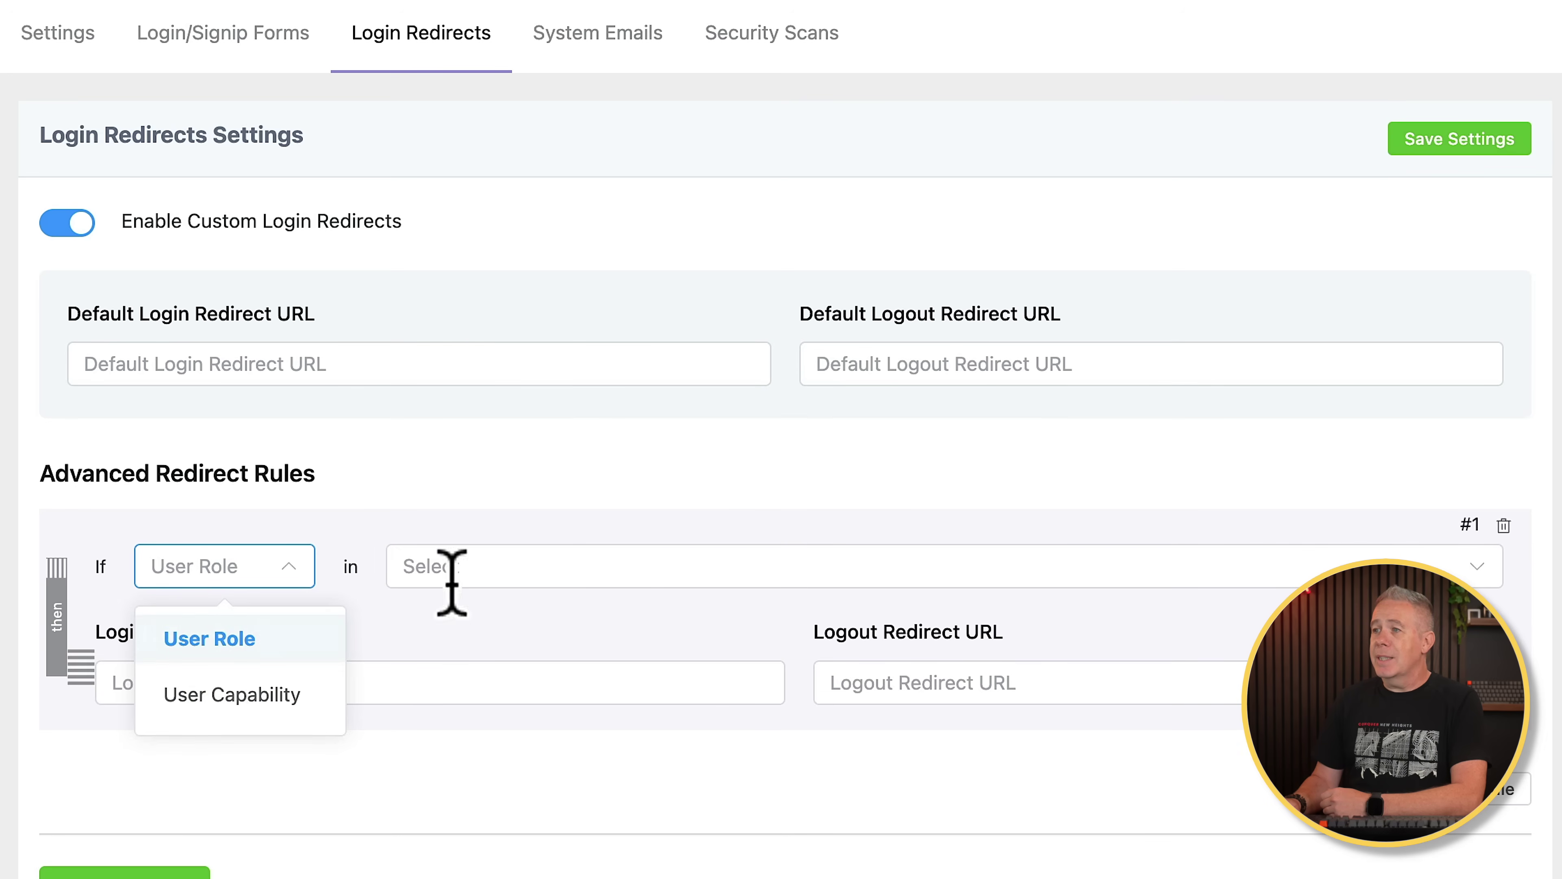
click(478, 565)
click(221, 569)
click(225, 699)
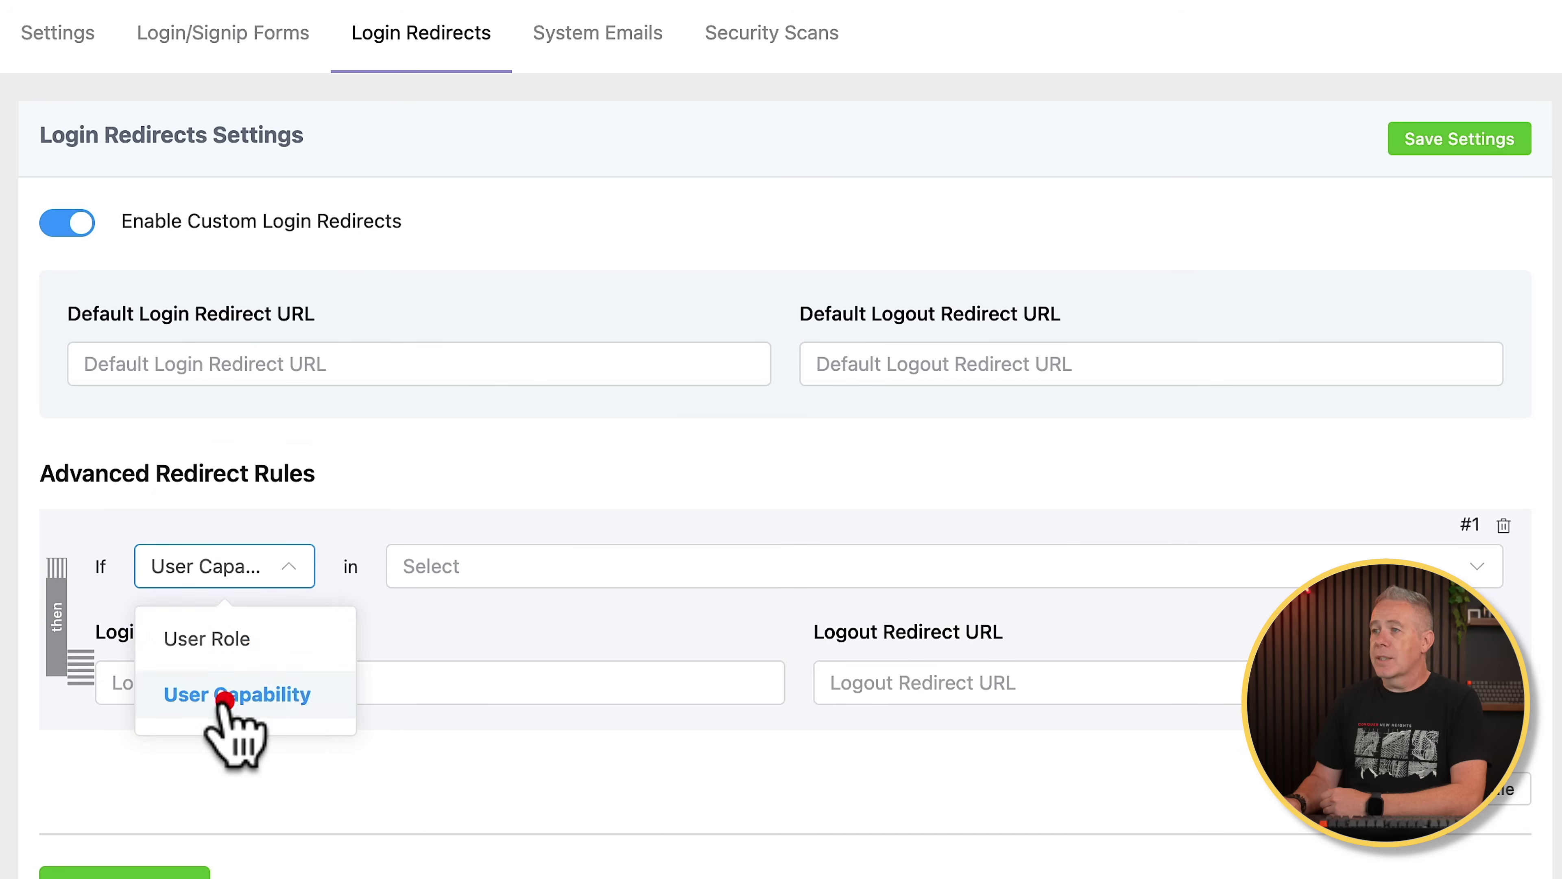
click(487, 563)
click(304, 569)
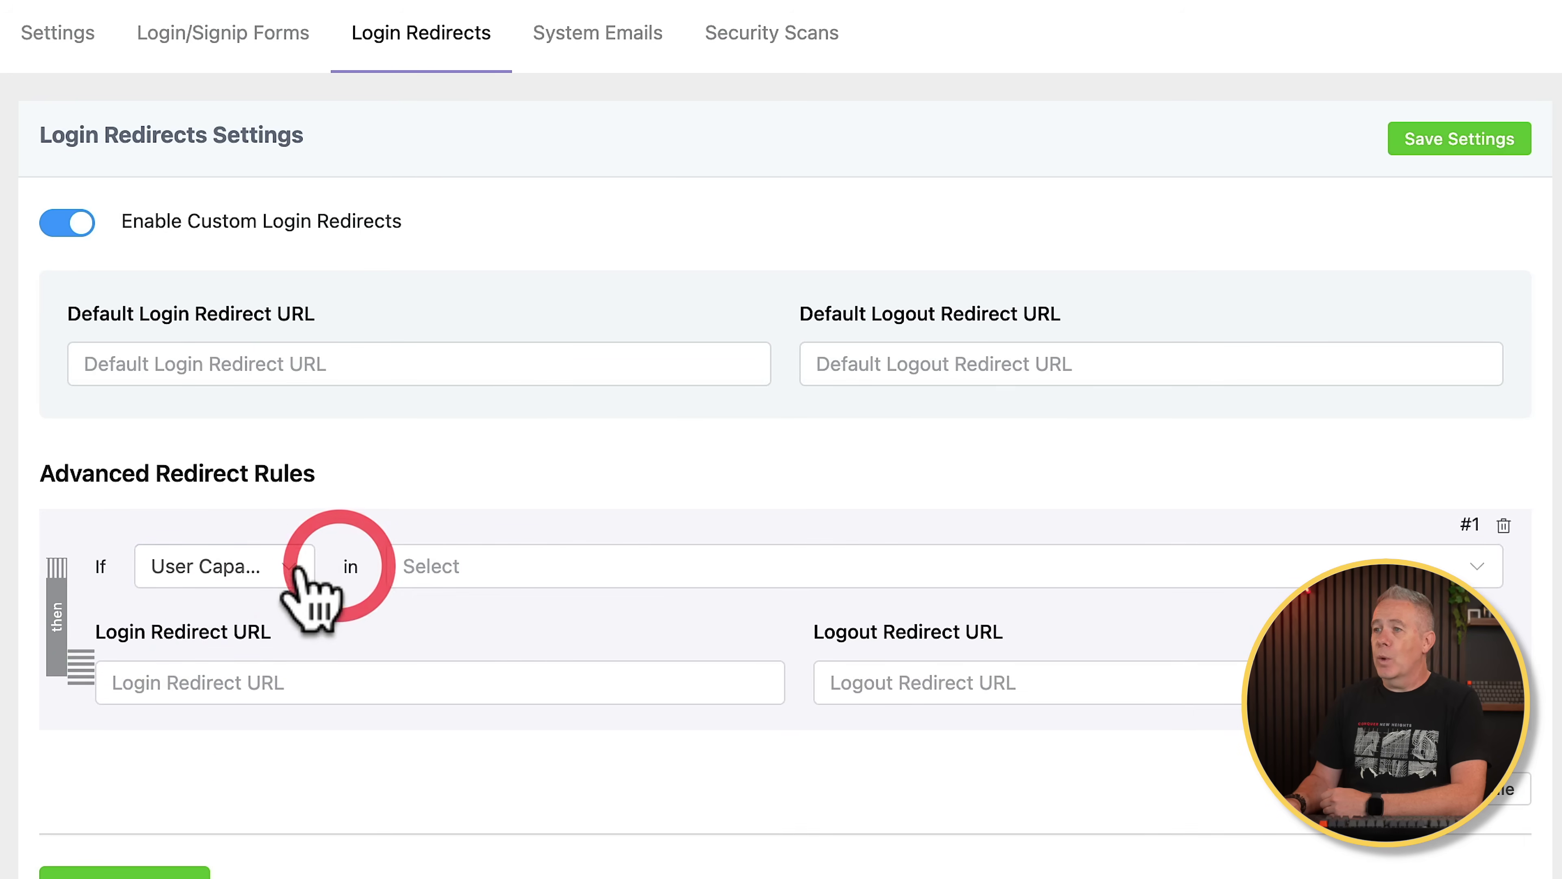
click(278, 602)
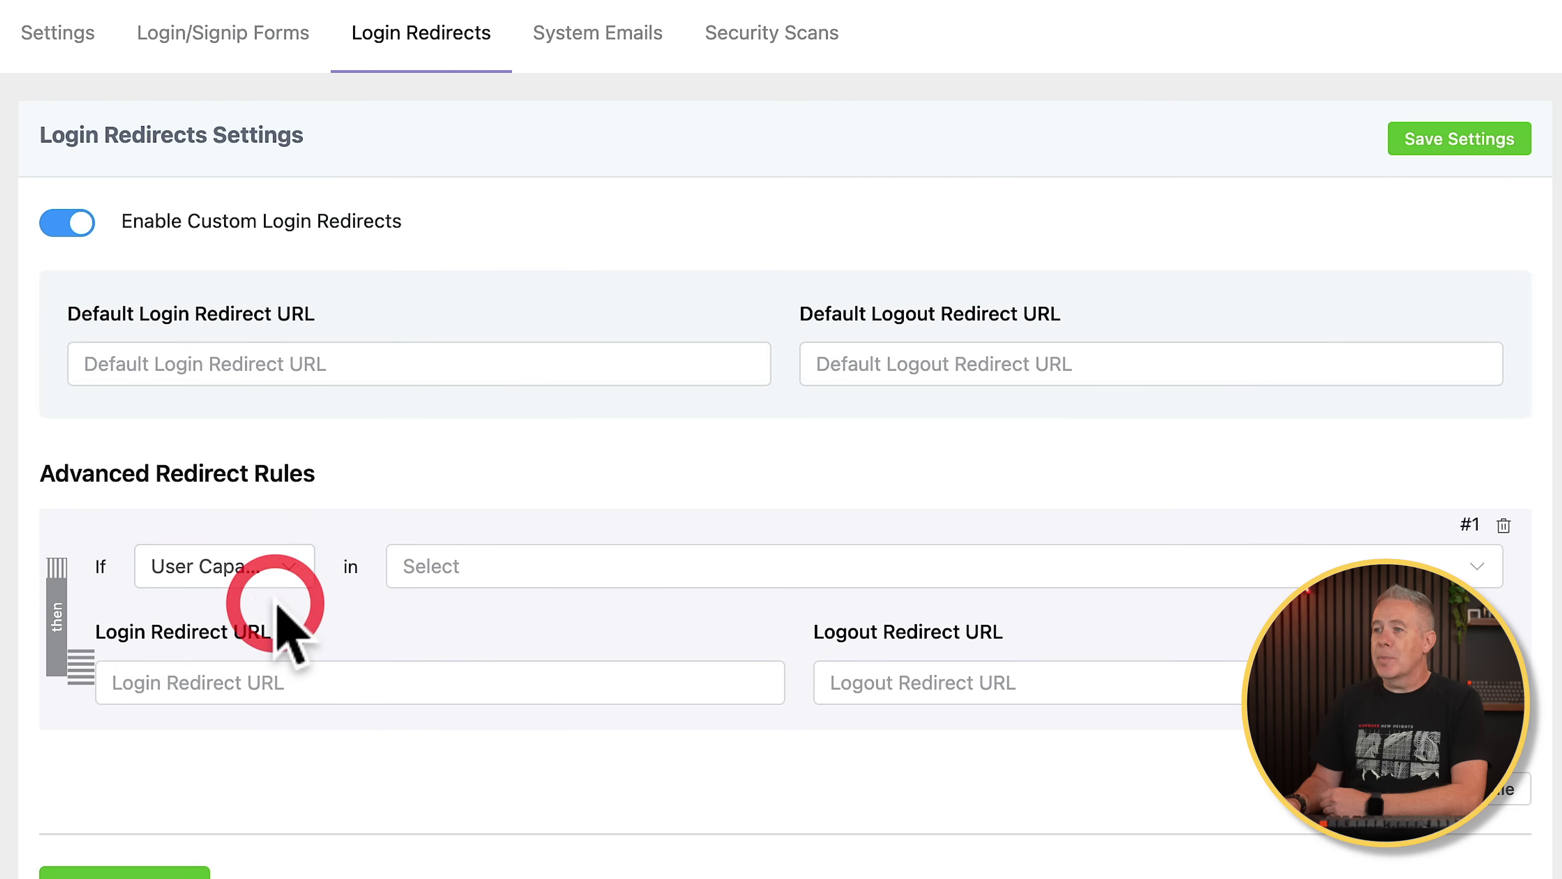
click(236, 565)
click(232, 637)
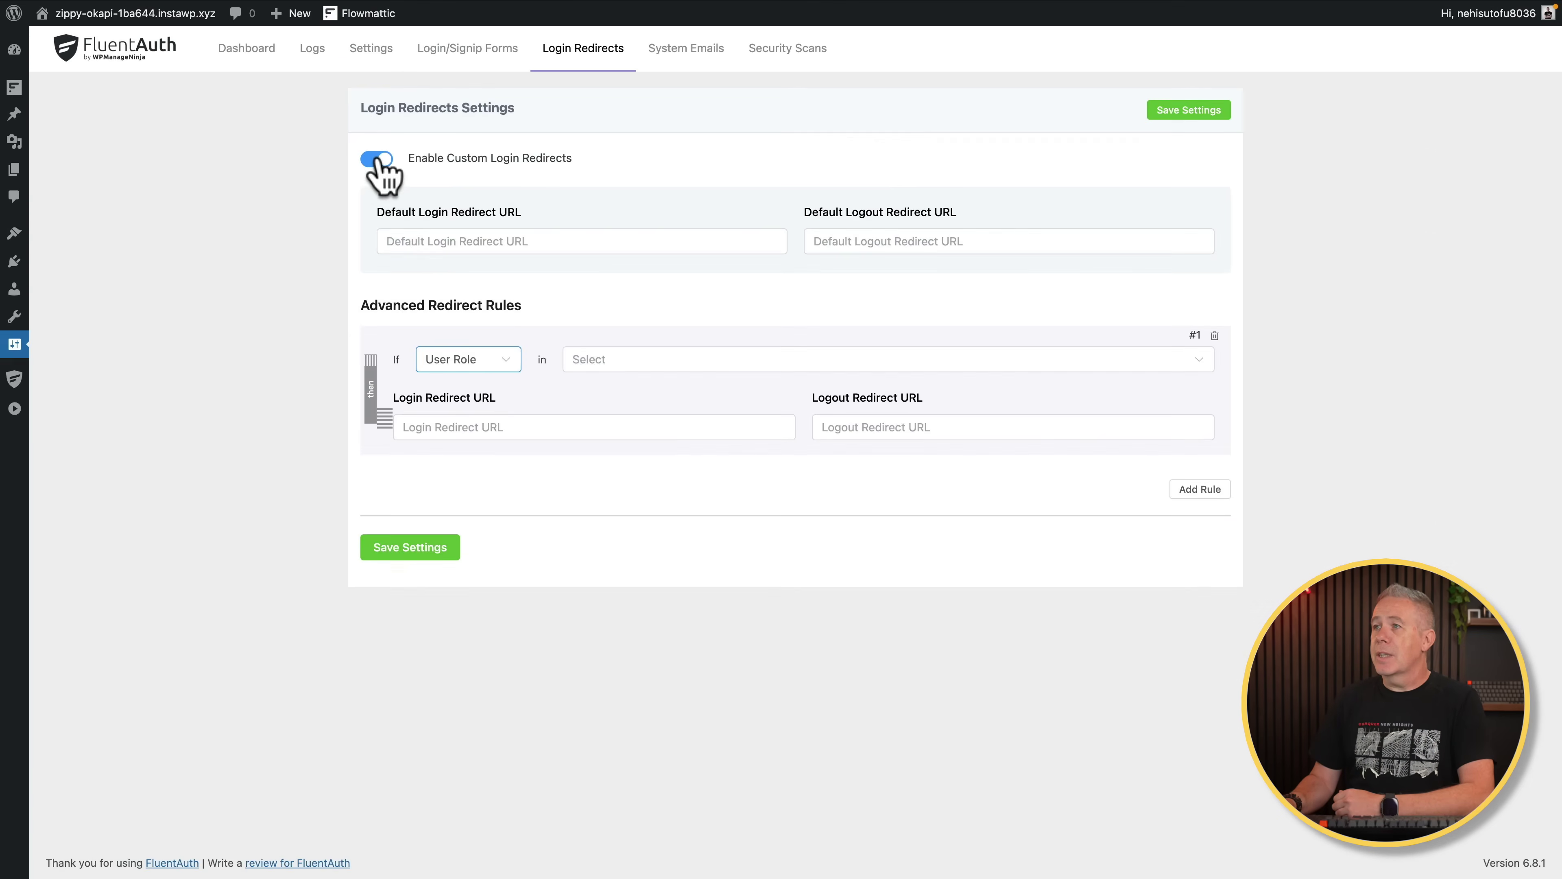
click(67, 222)
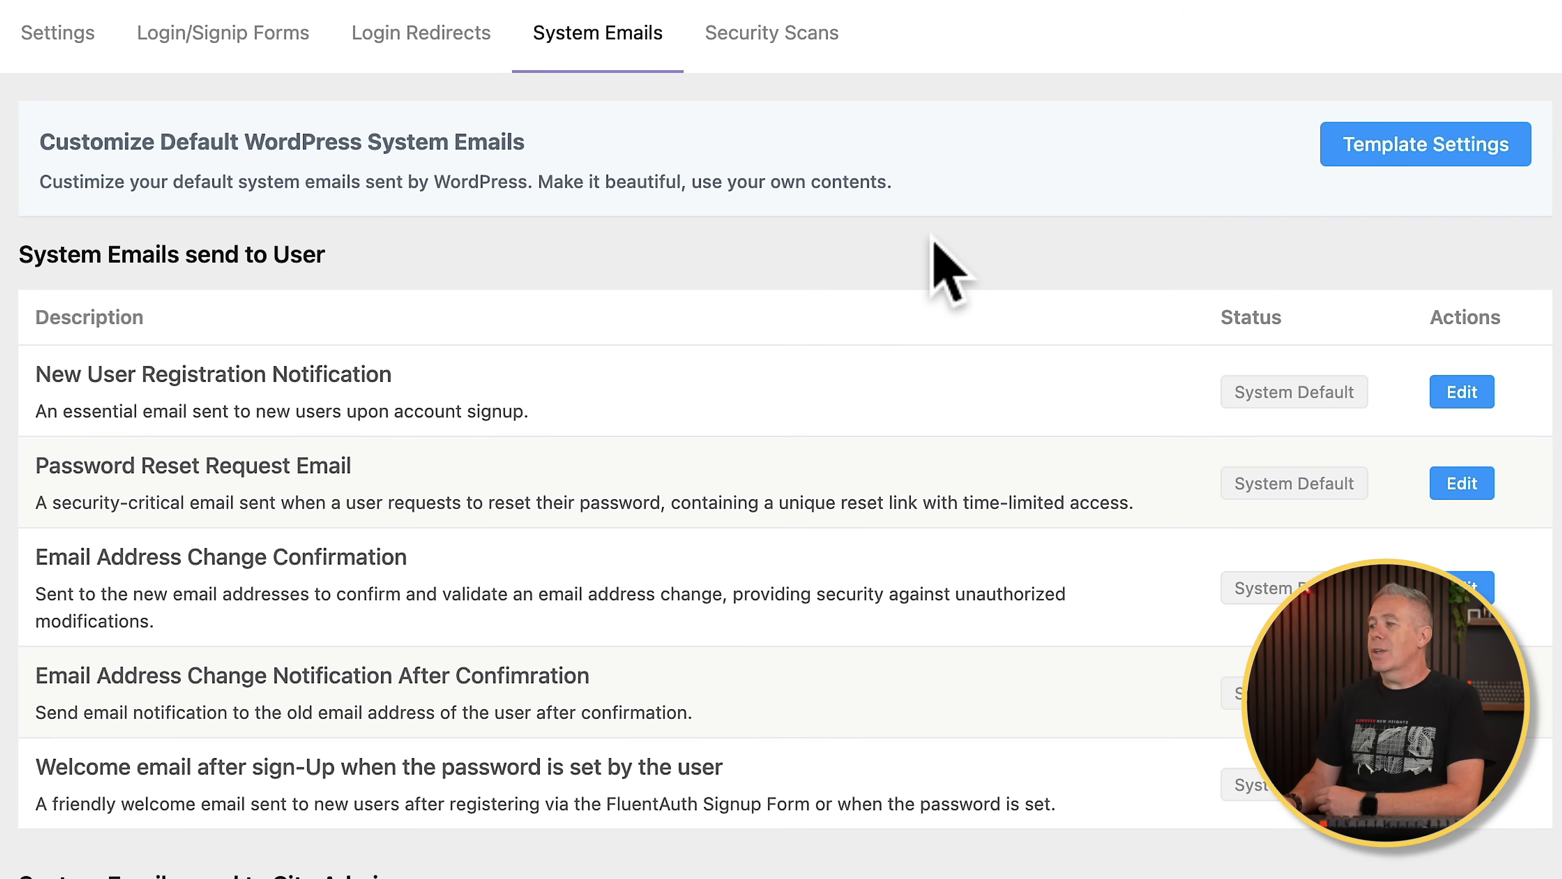
click(1422, 155)
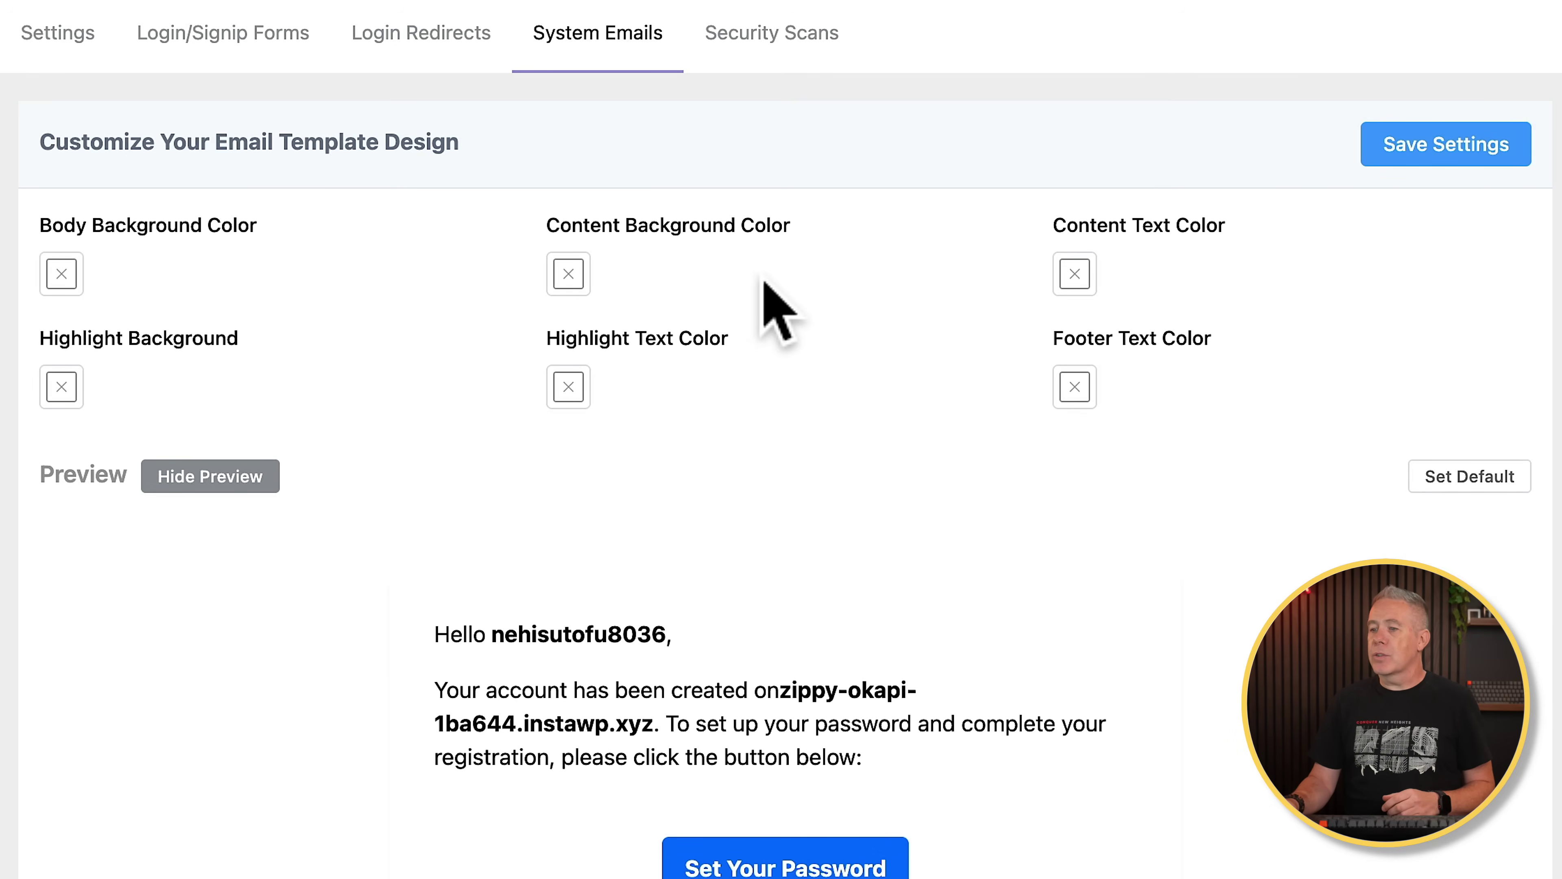
scroll(372, 804, down, 1)
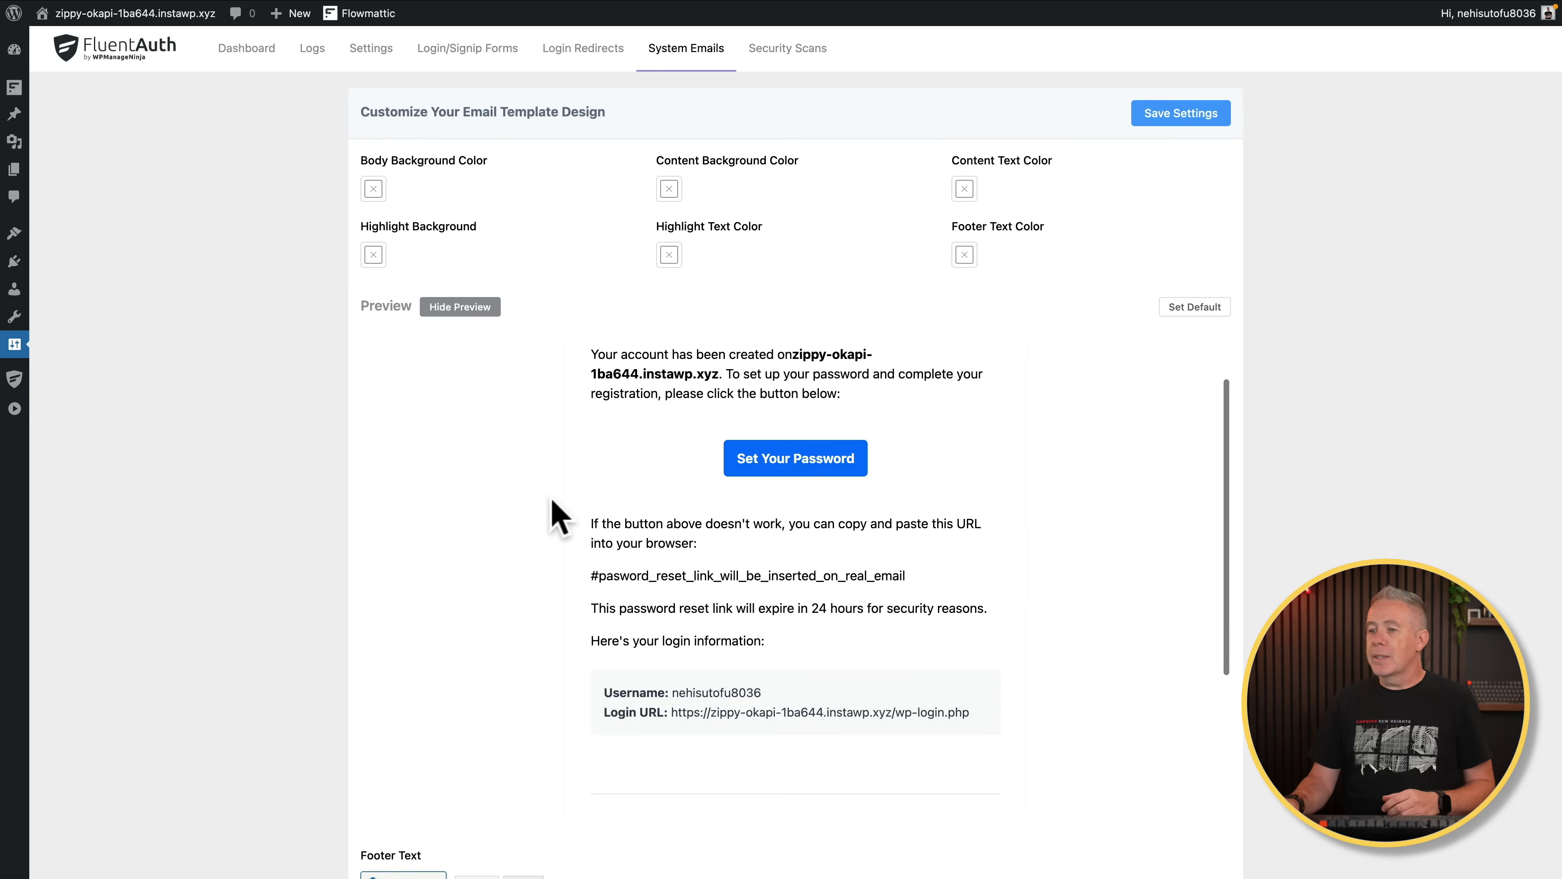
scroll(363, 691, down, 5)
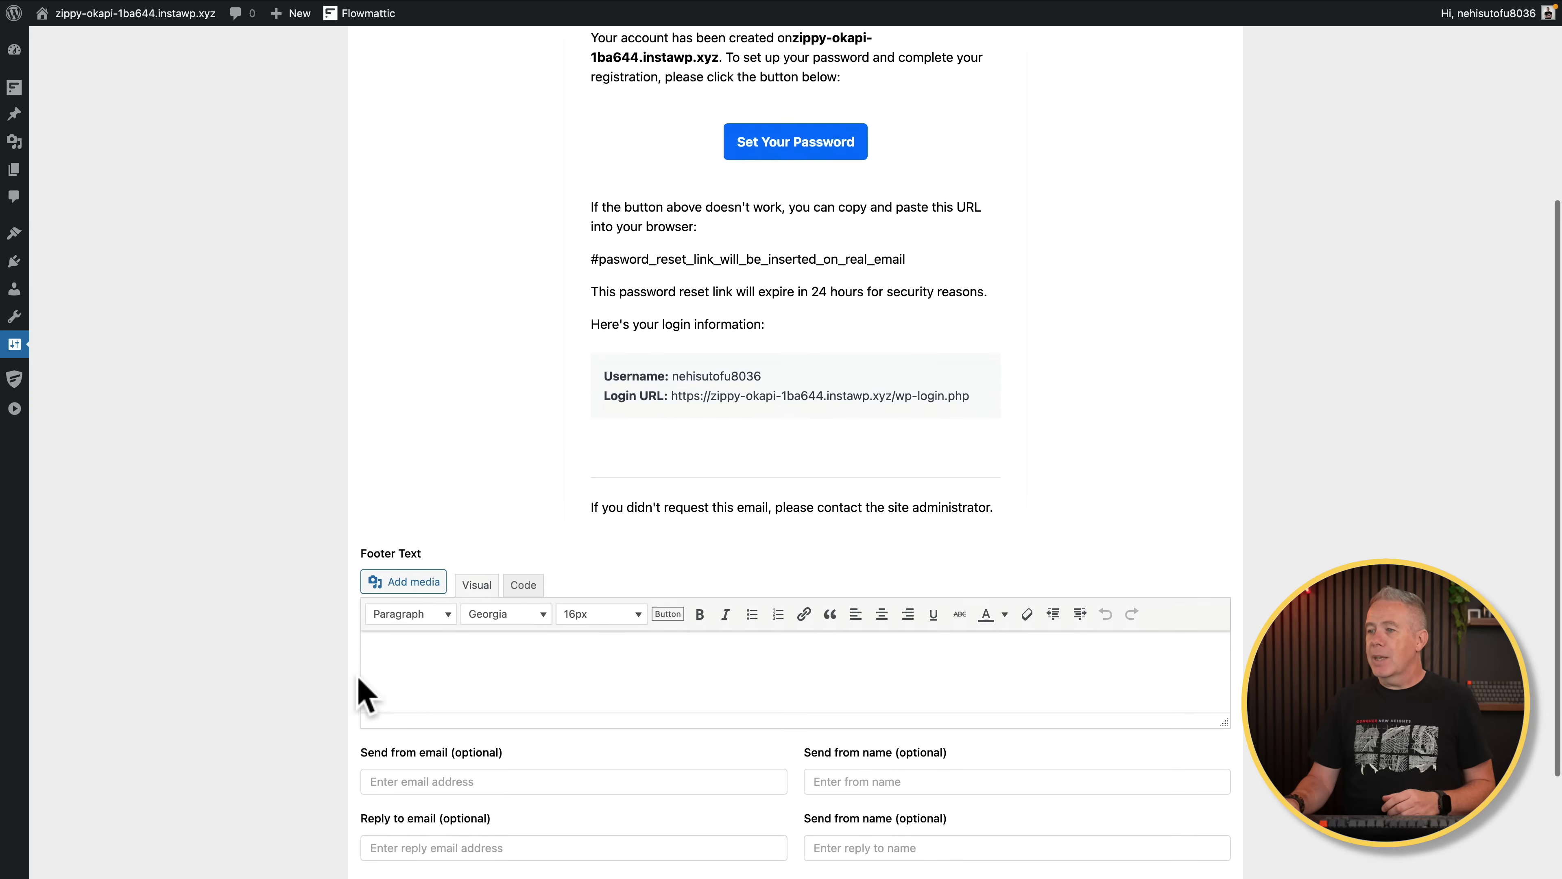
scroll(293, 698, down, 2)
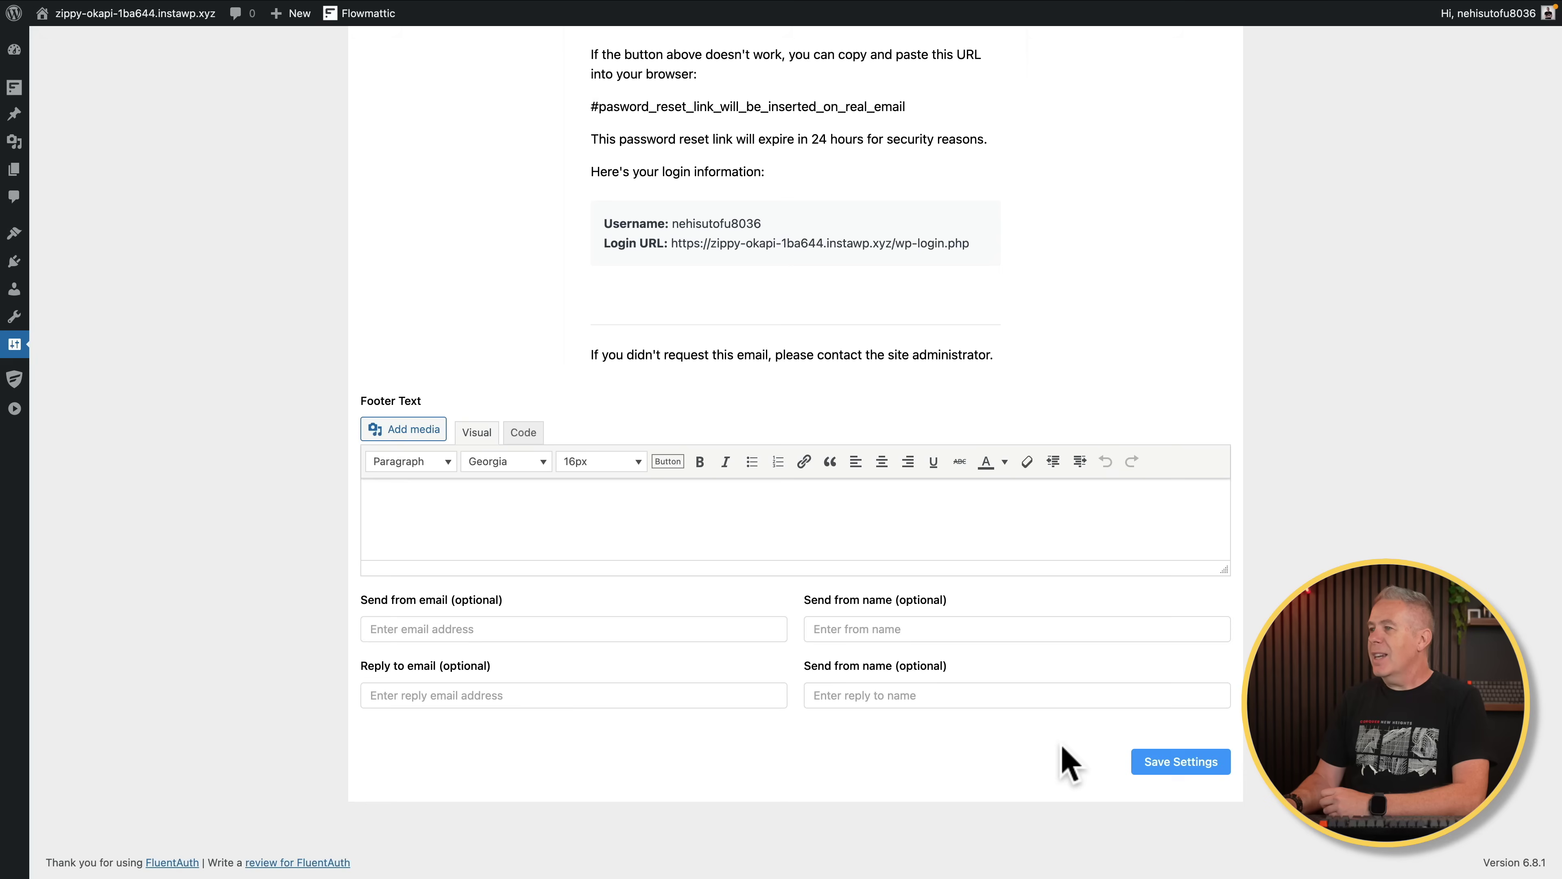
scroll(1070, 634, up, 8)
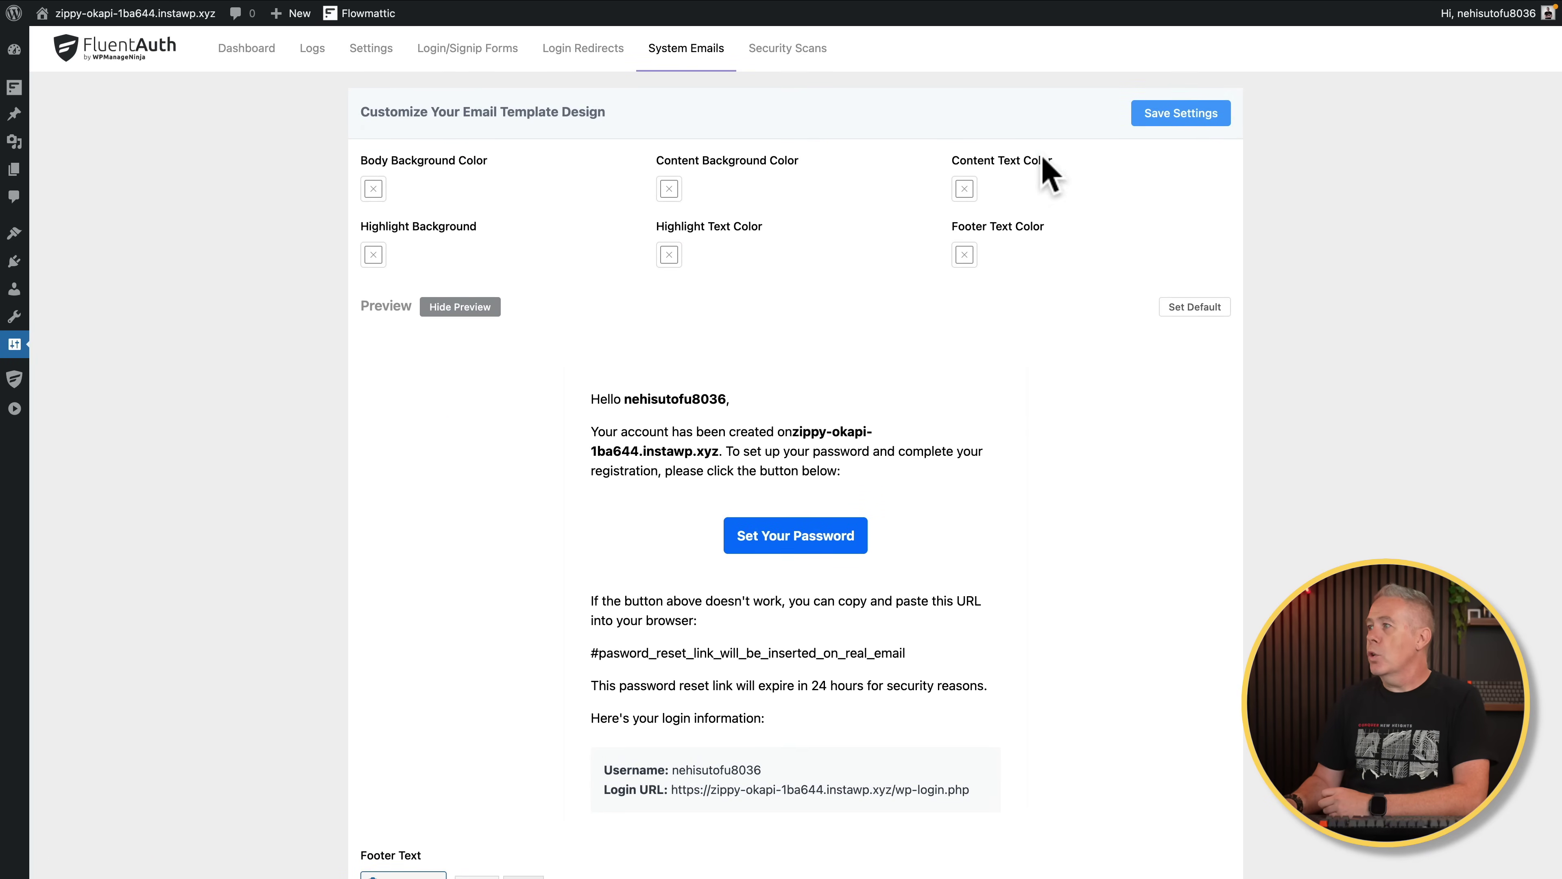
click(1160, 120)
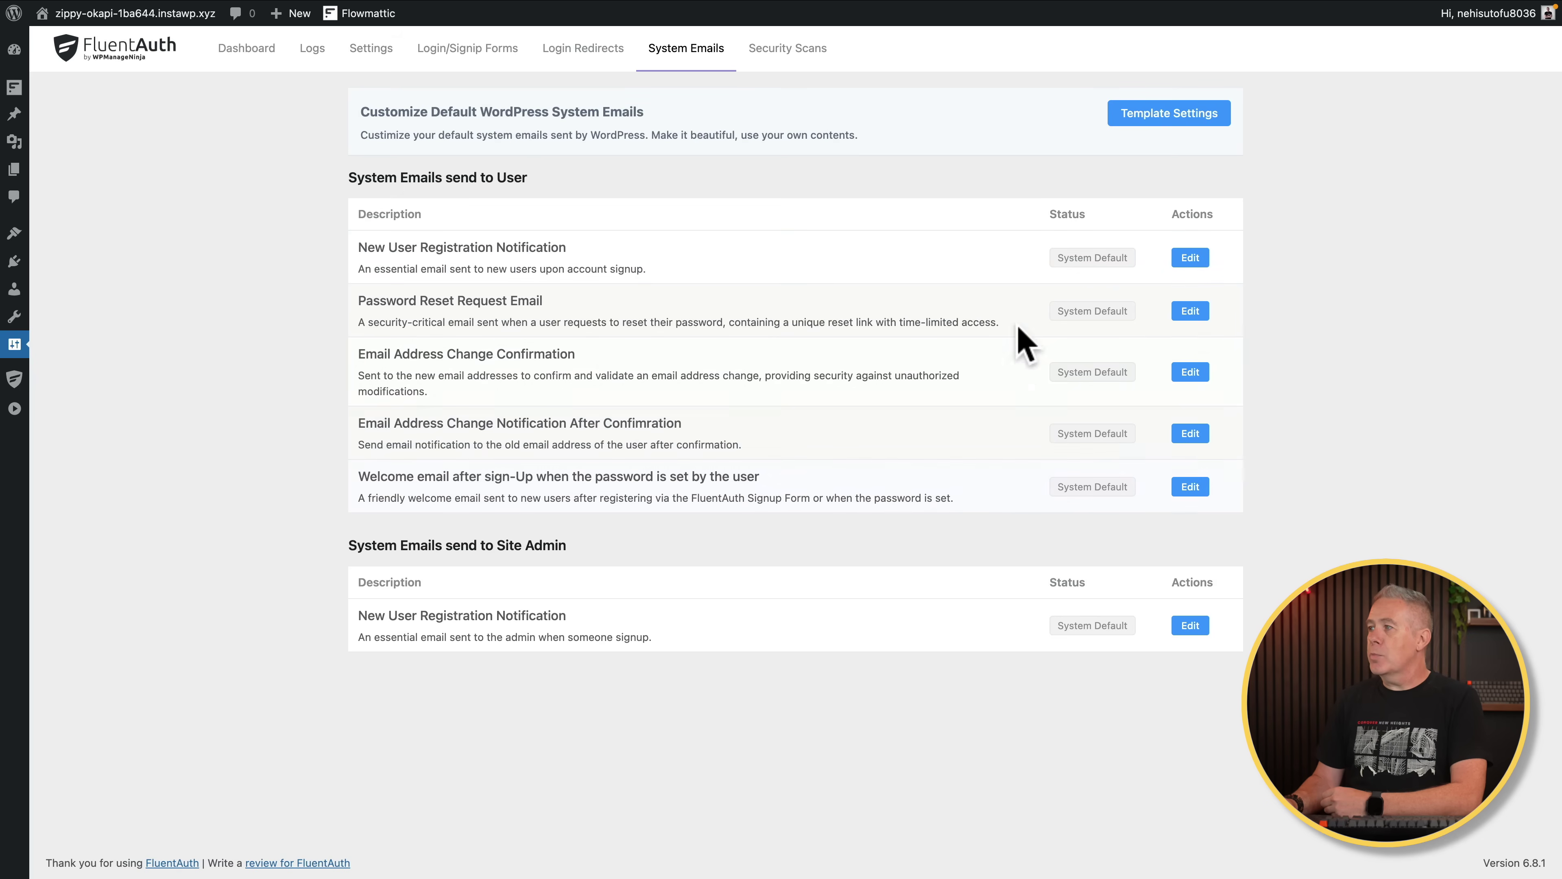
Step: Set the user New User Registration Notification to Customized Content and browse User and Site Data SmartCodes
click(1190, 259)
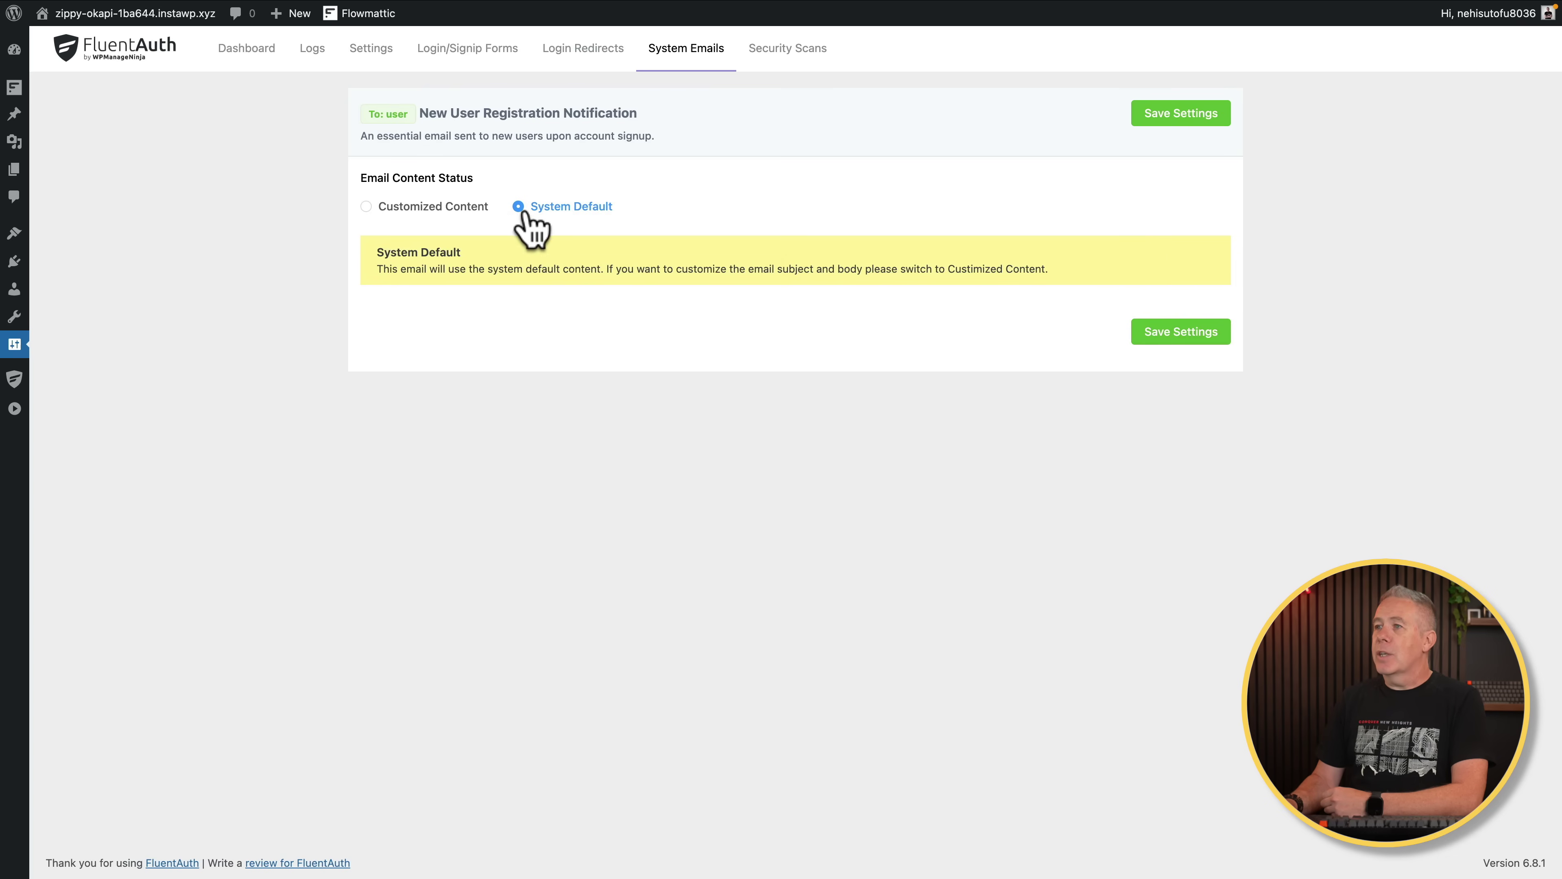
click(431, 227)
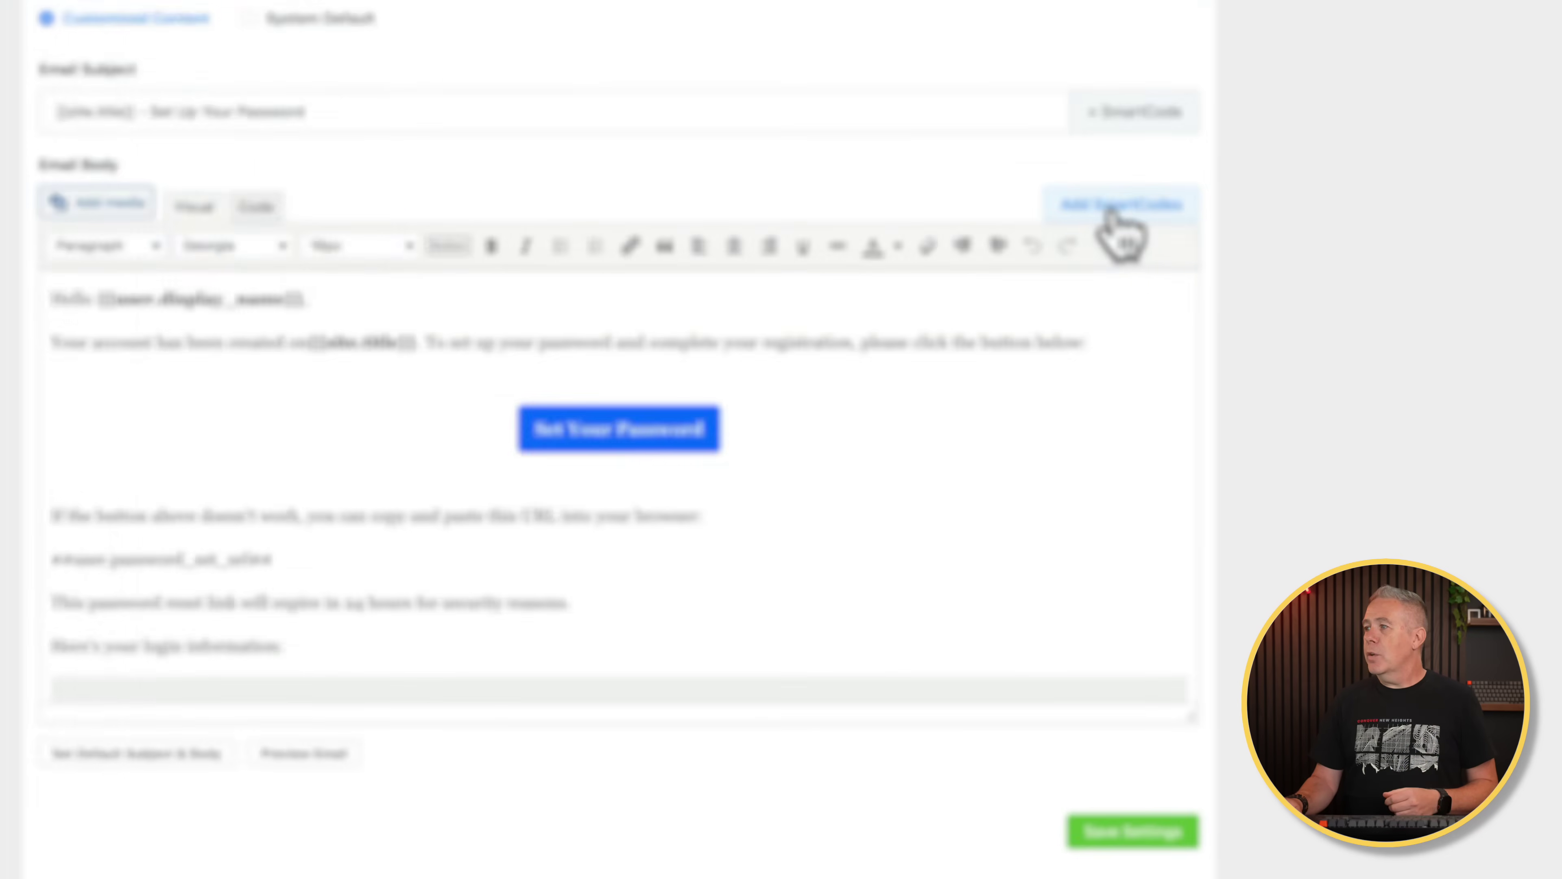
click(1159, 348)
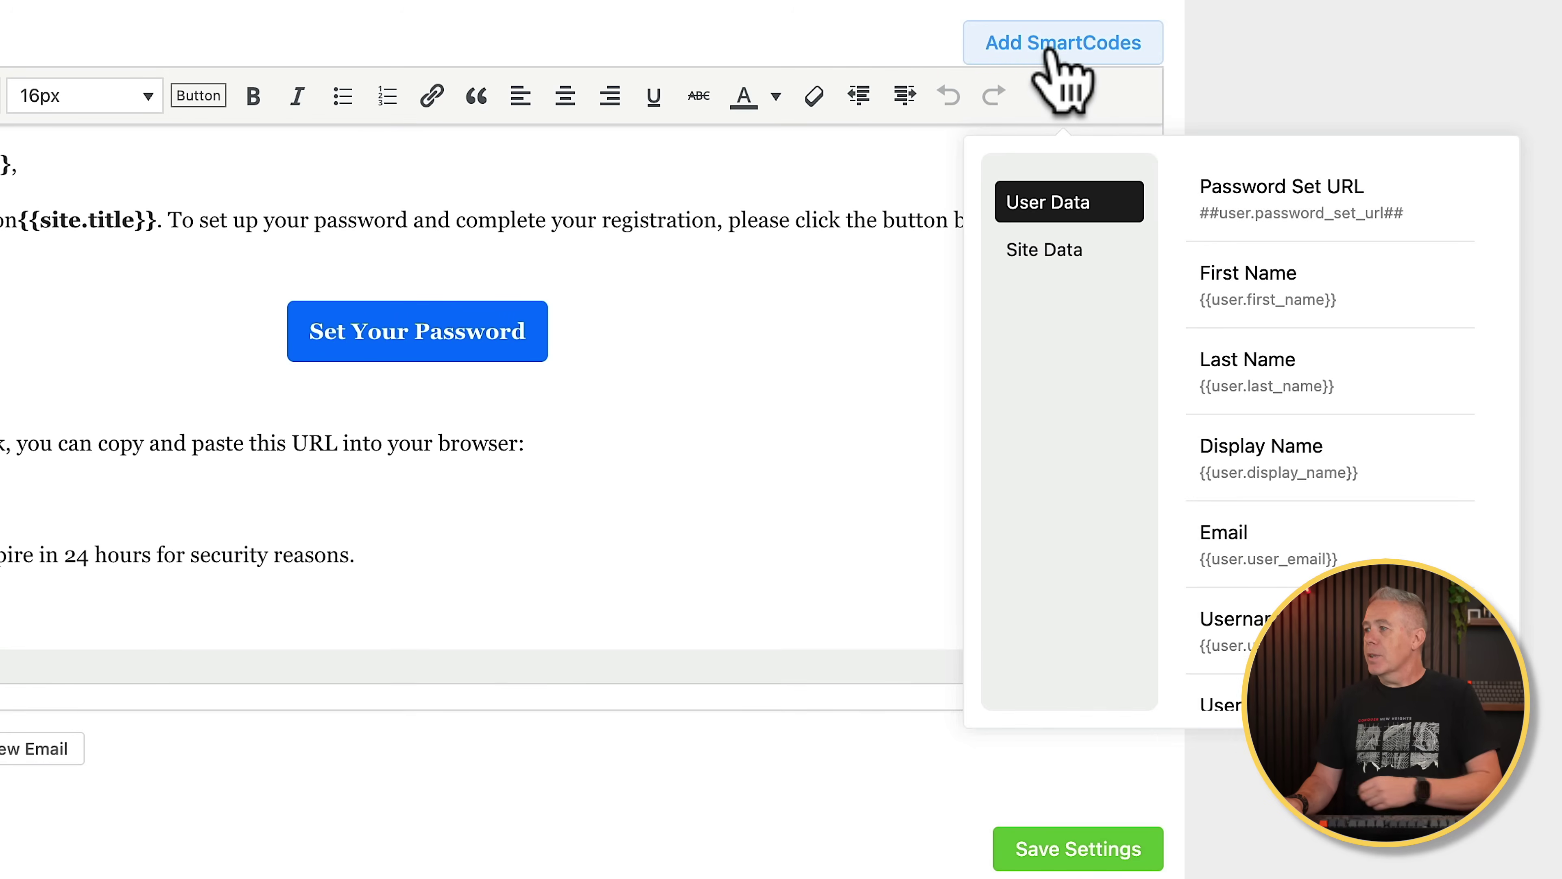
scroll(1313, 446, down, 1)
scroll(1314, 447, down, 1)
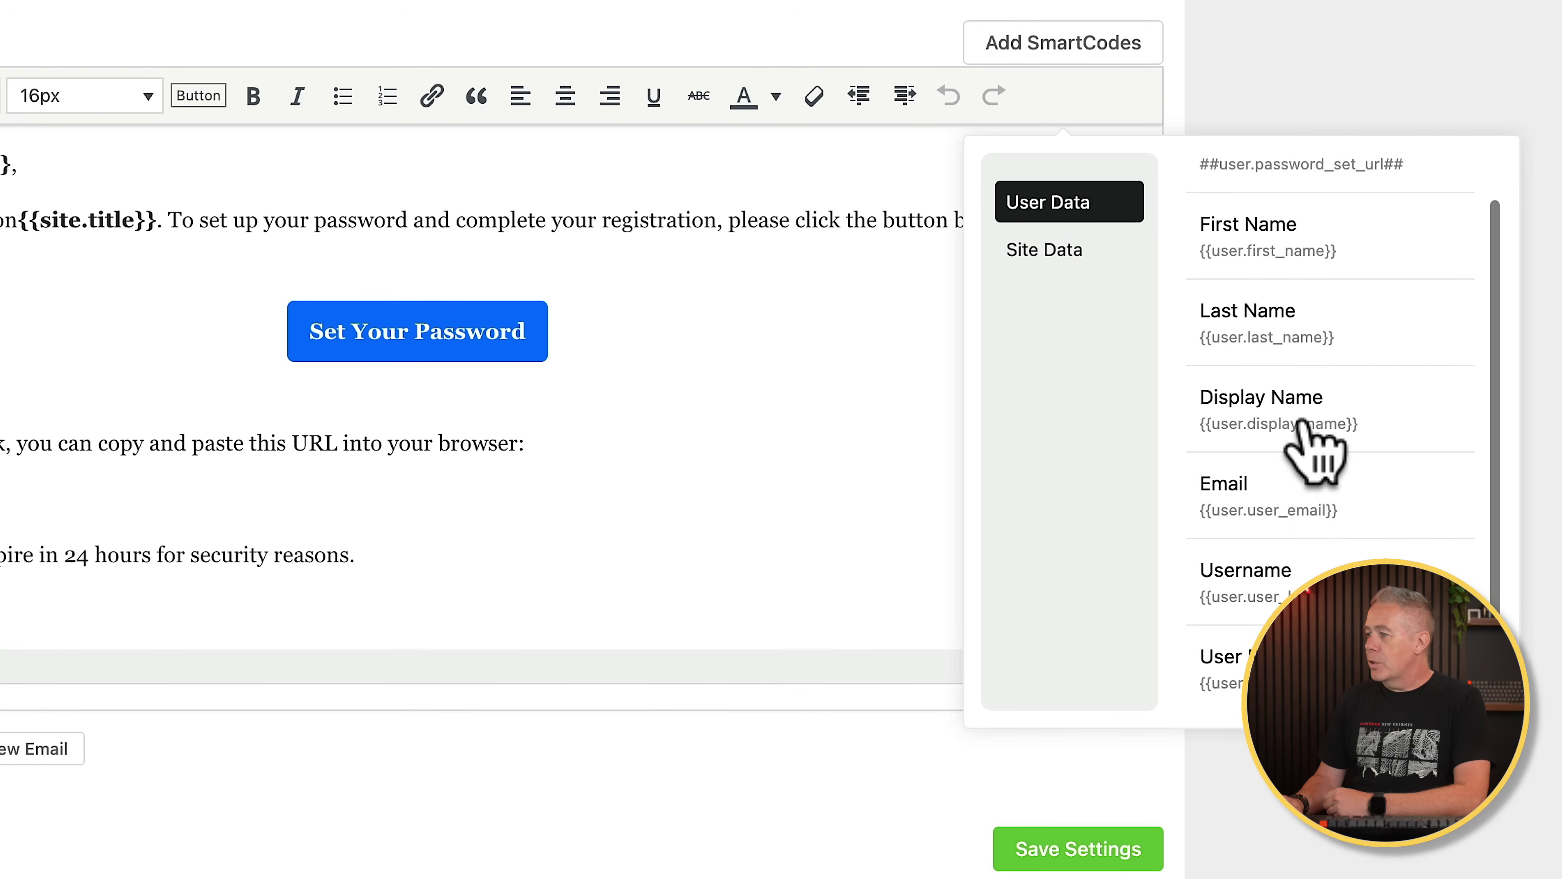
scroll(1311, 447, up, 2)
click(1055, 252)
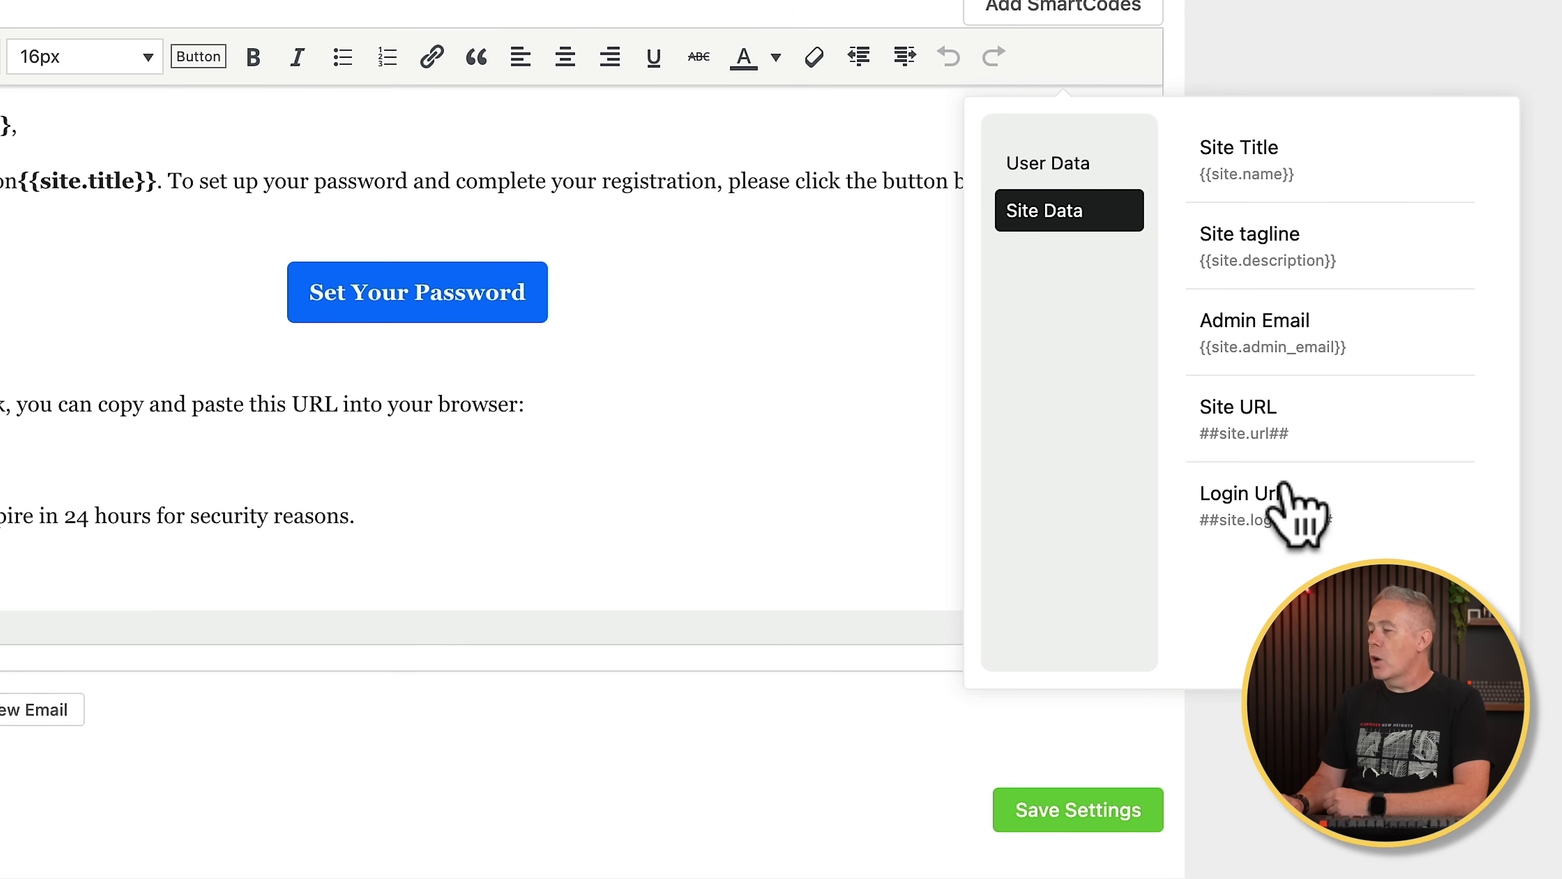
click(1062, 7)
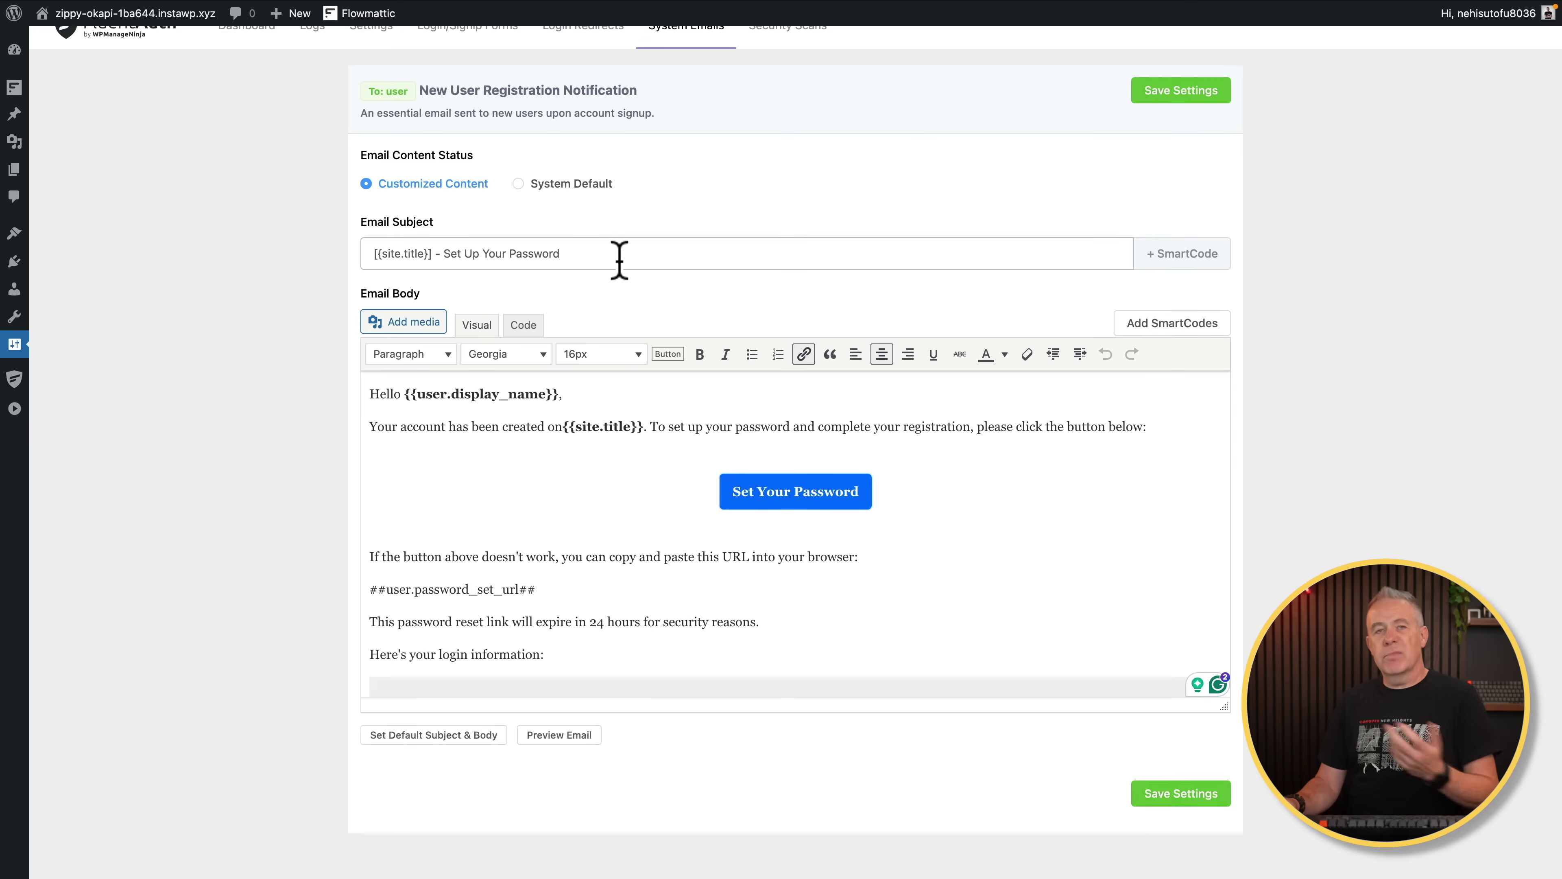
Step: Set the registration email subject to 'Hey {{user.first_name}},' using the First Name SmartCode
click(446, 253)
text(Hey)
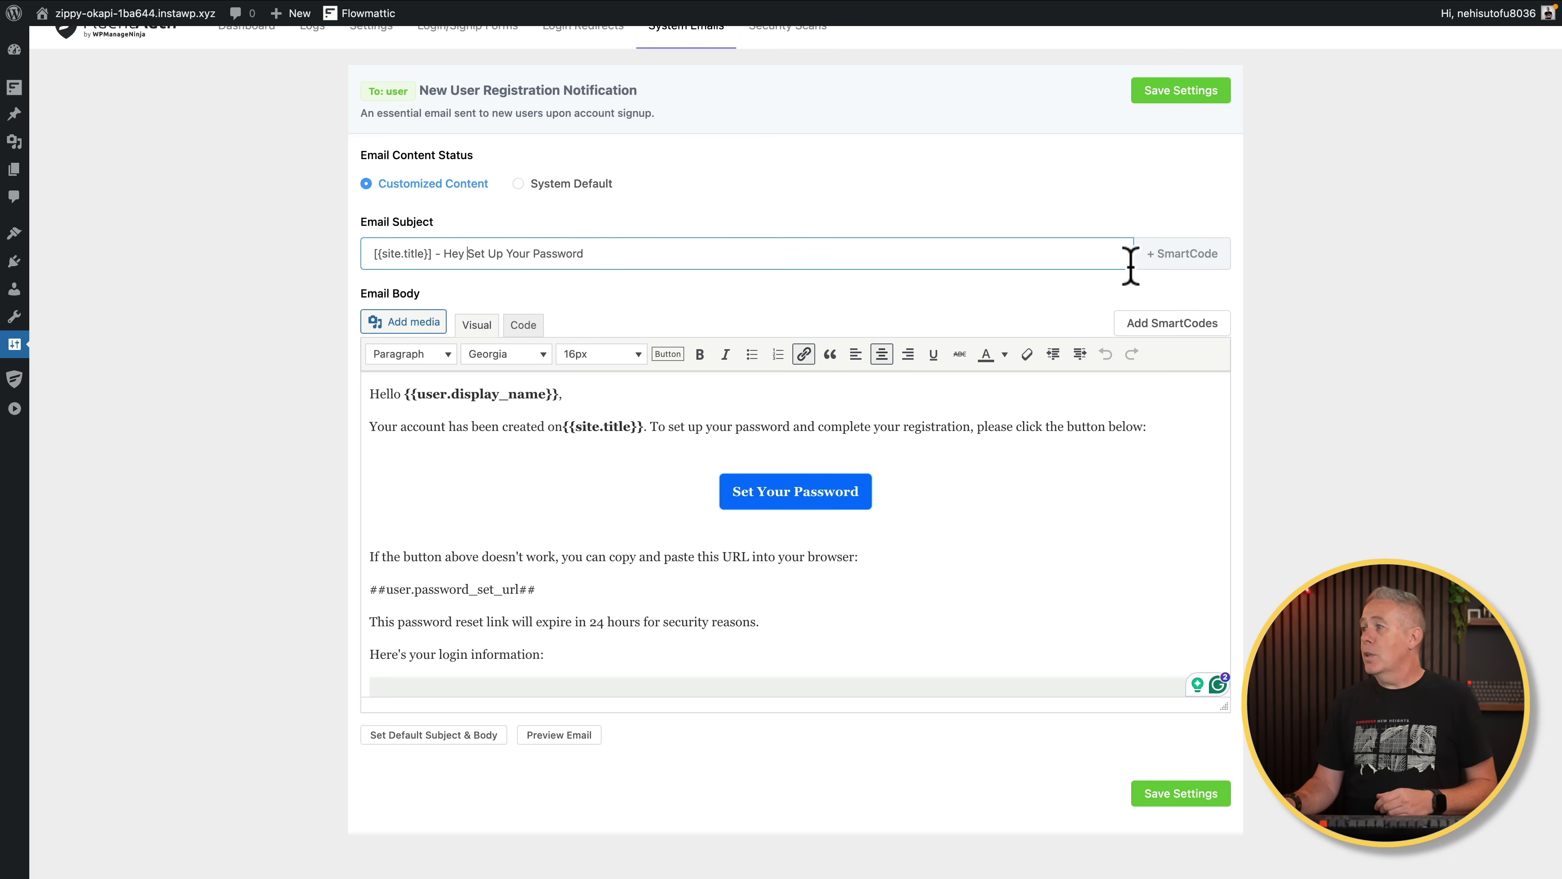
click(1178, 262)
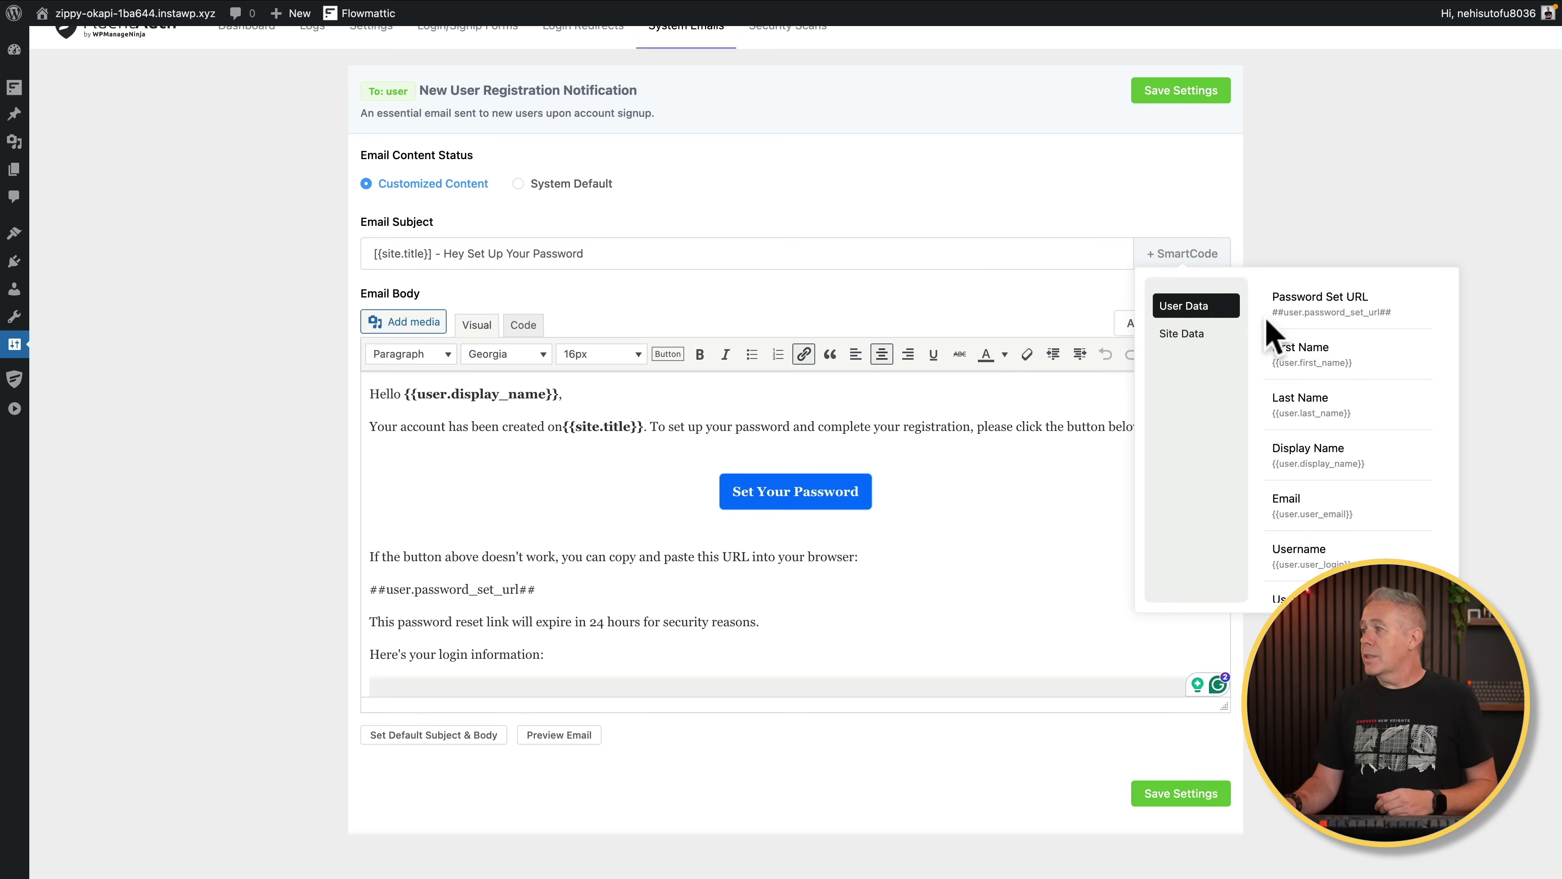
click(1282, 363)
text(,)
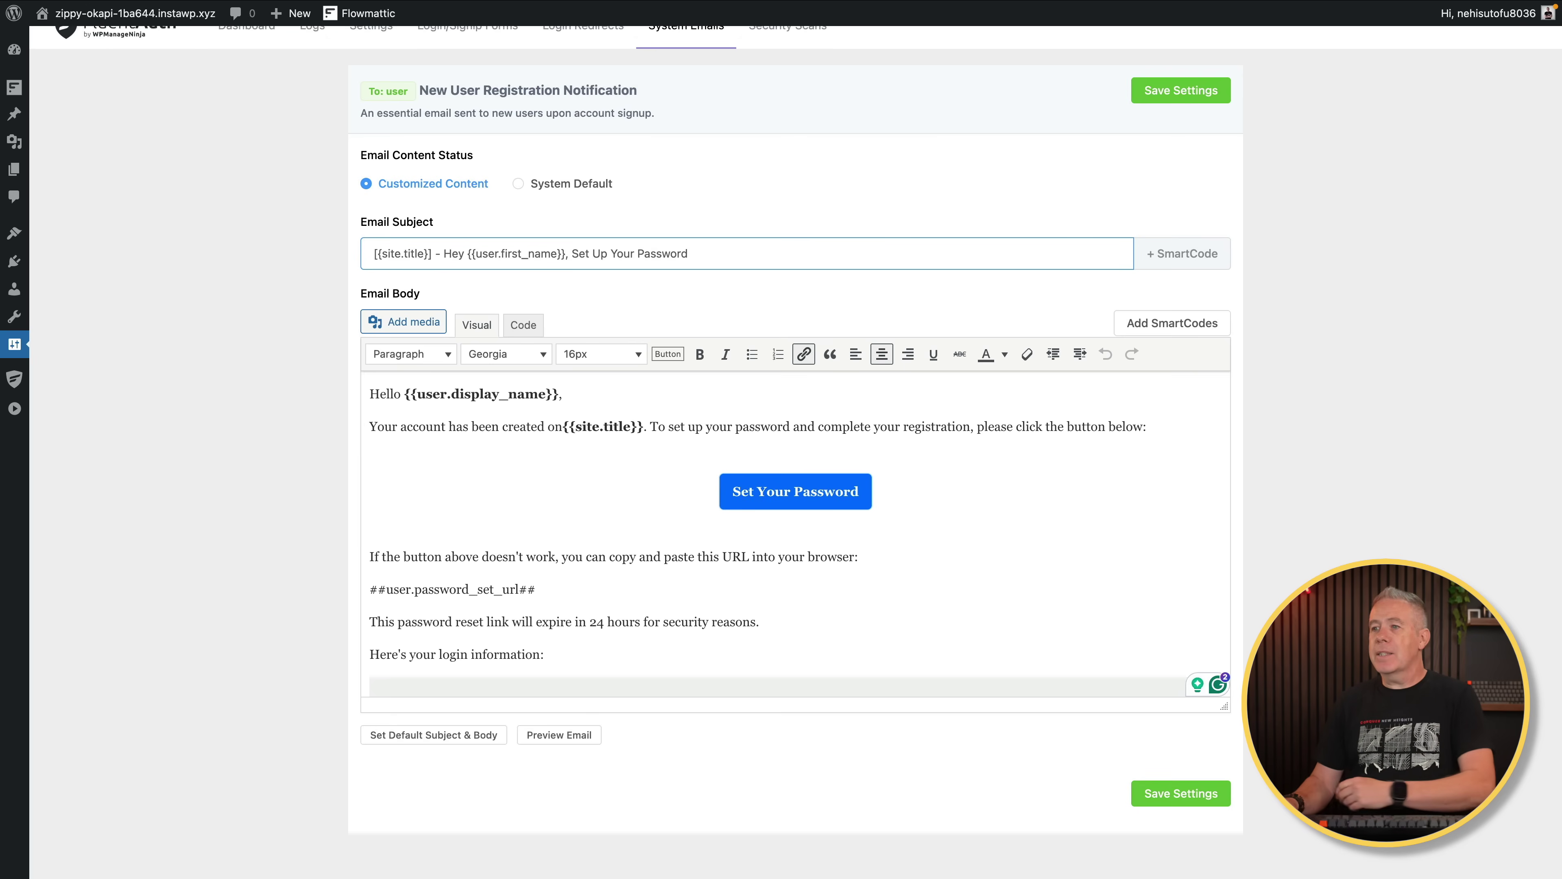
Step: Check the rendered email preview, then save the customized registration email
scroll(561, 523, down, 5)
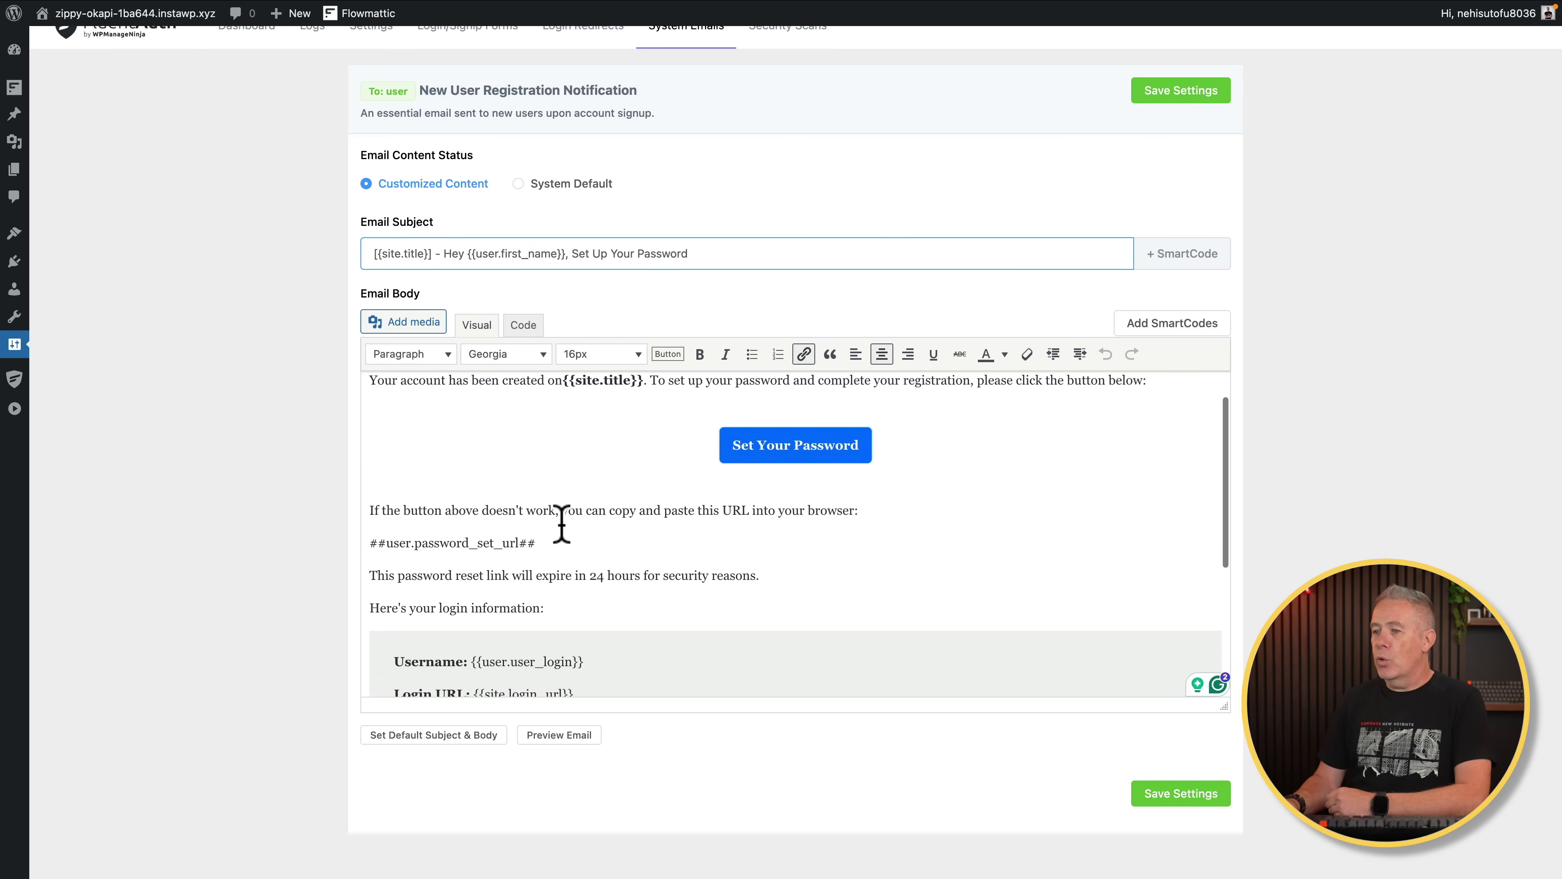
click(560, 735)
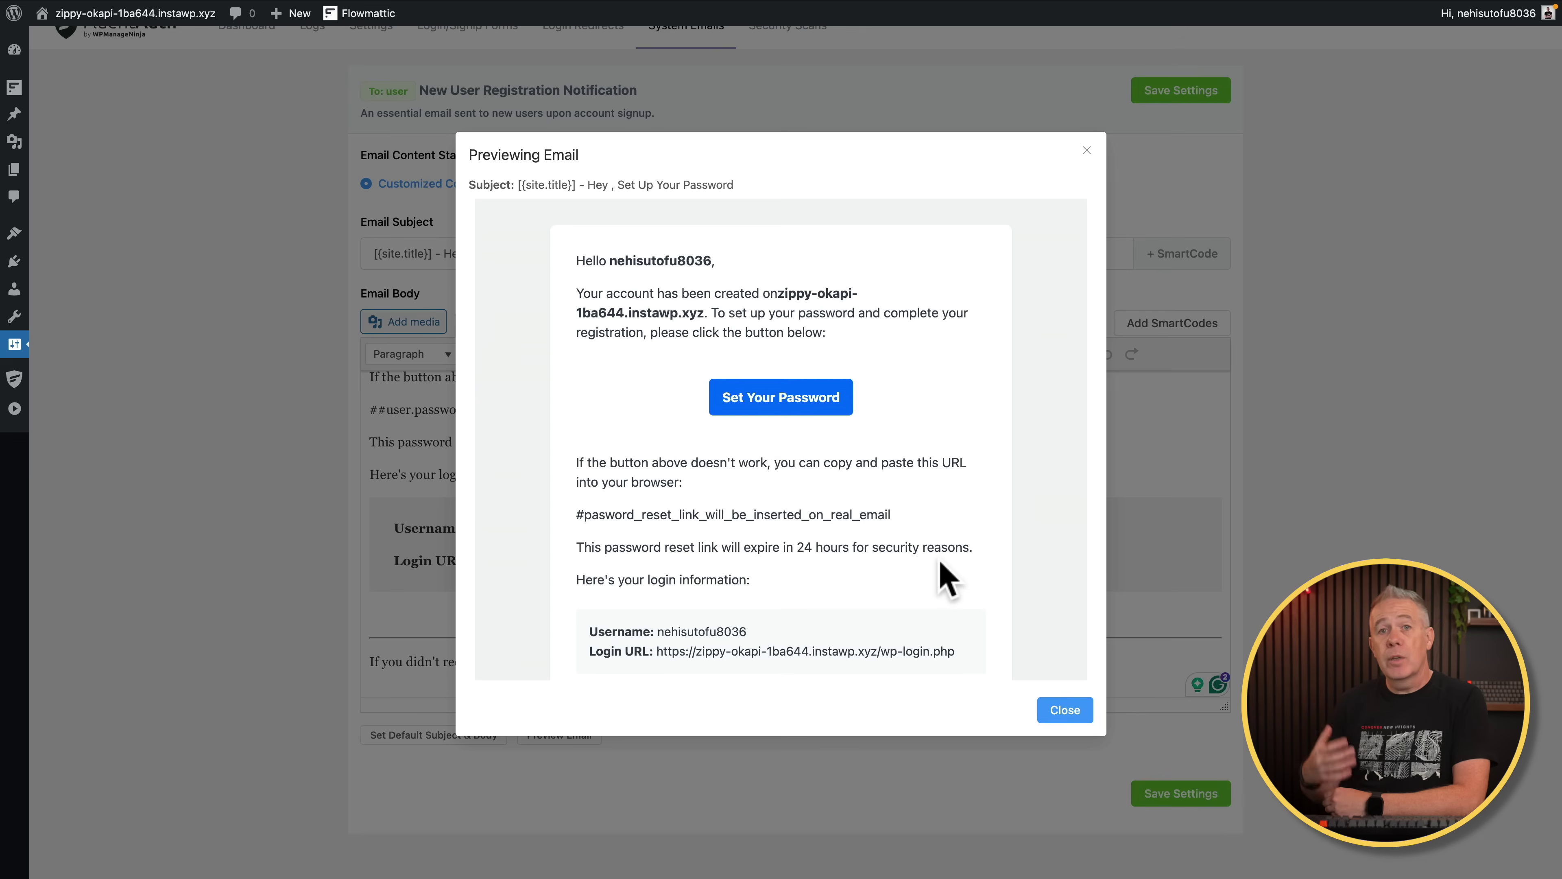
scroll(947, 579, down, 5)
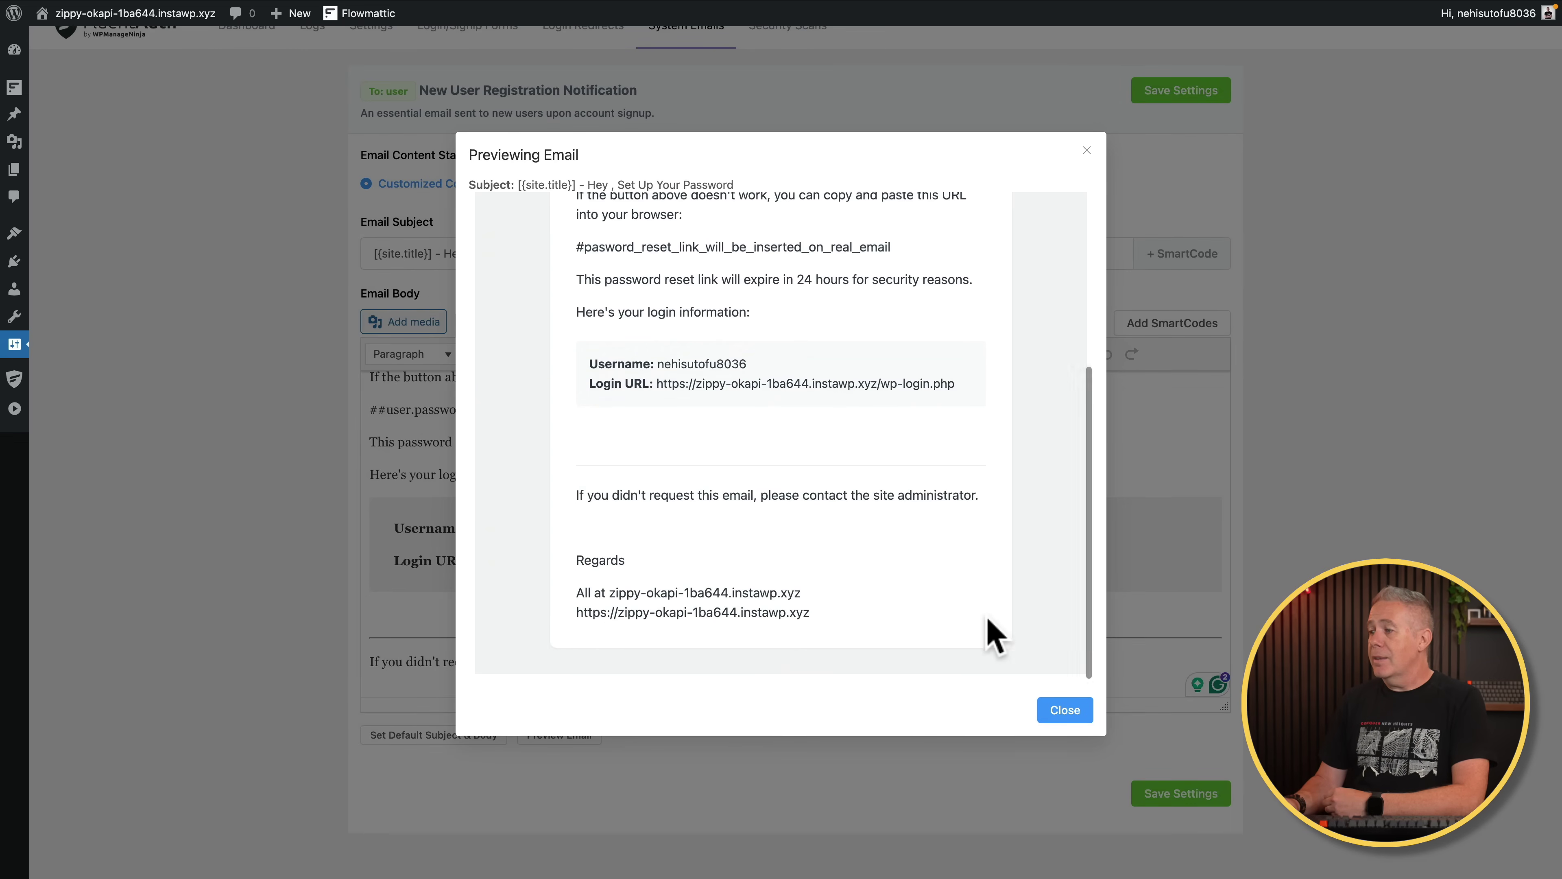
click(1044, 704)
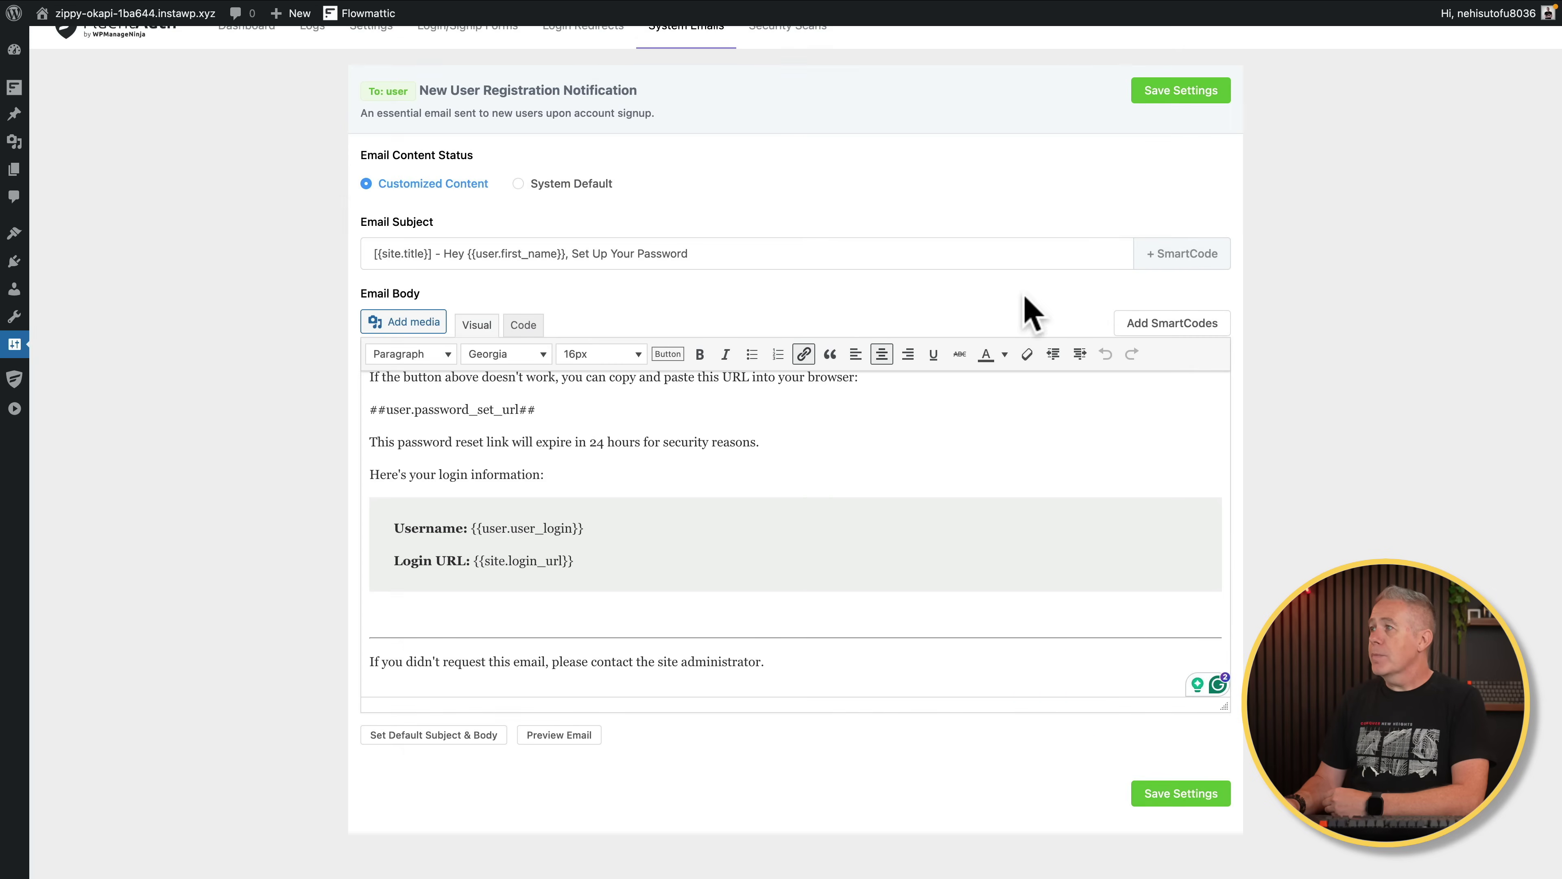
click(1182, 92)
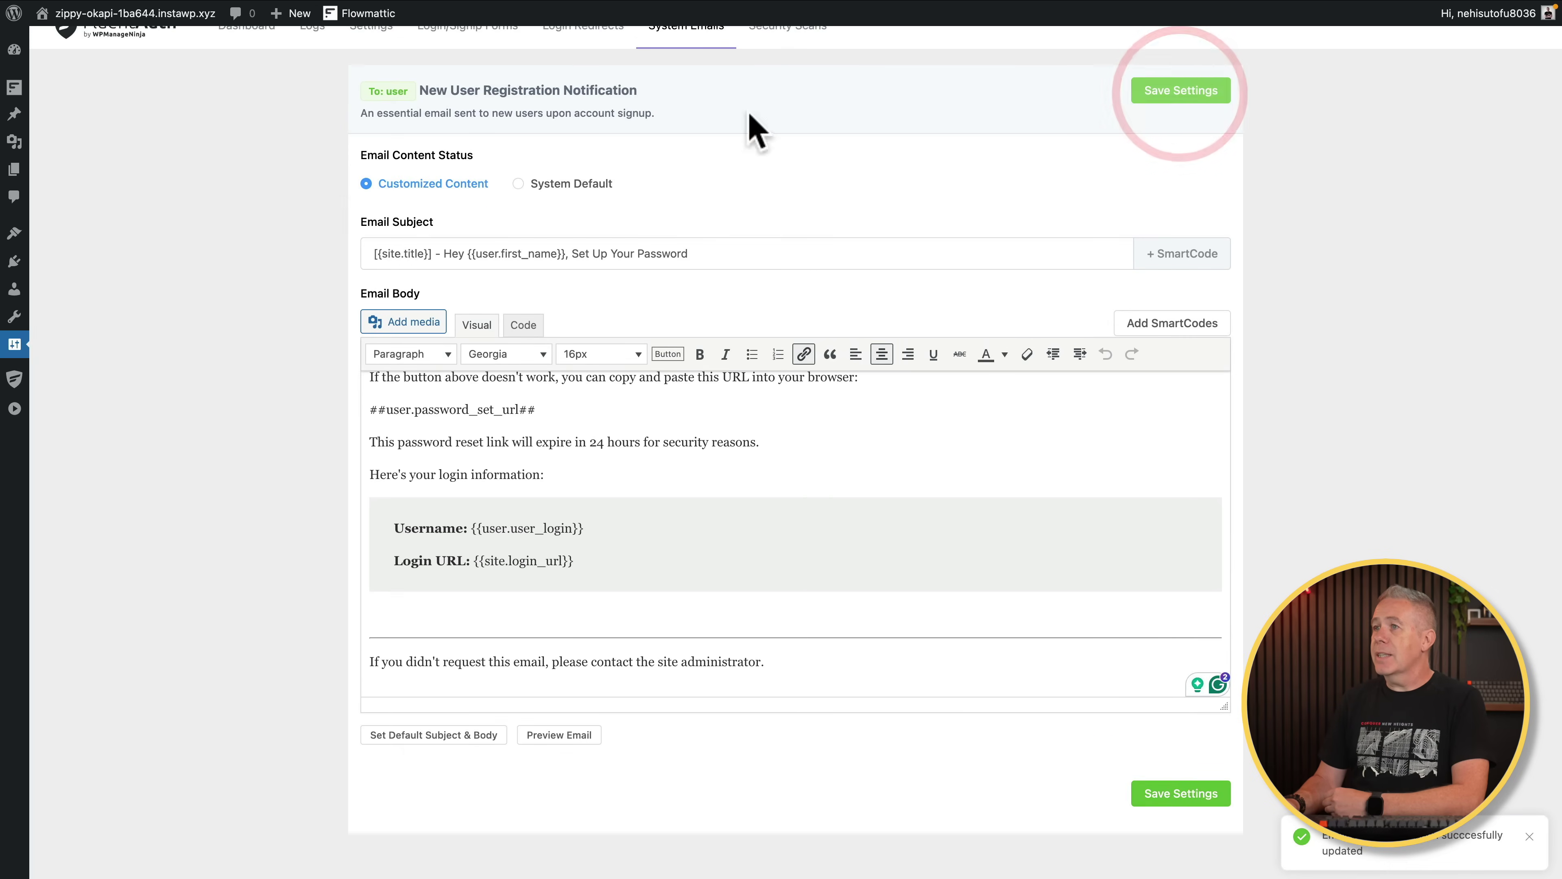
click(684, 58)
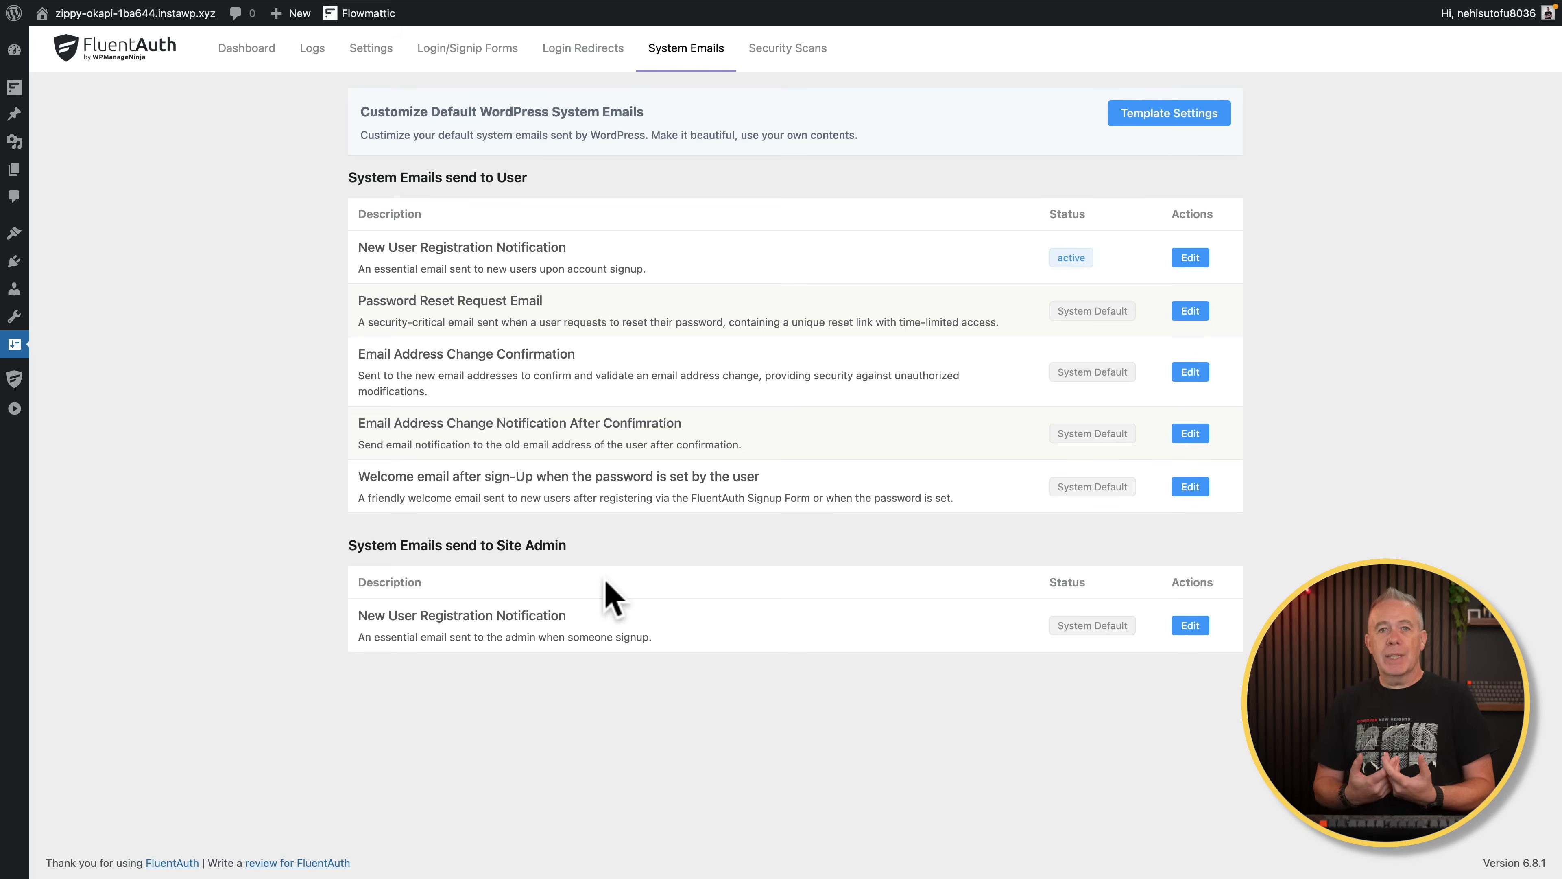
Step: Switch the site-admin New User Registration Notification to Customized Content and preview it
click(1190, 626)
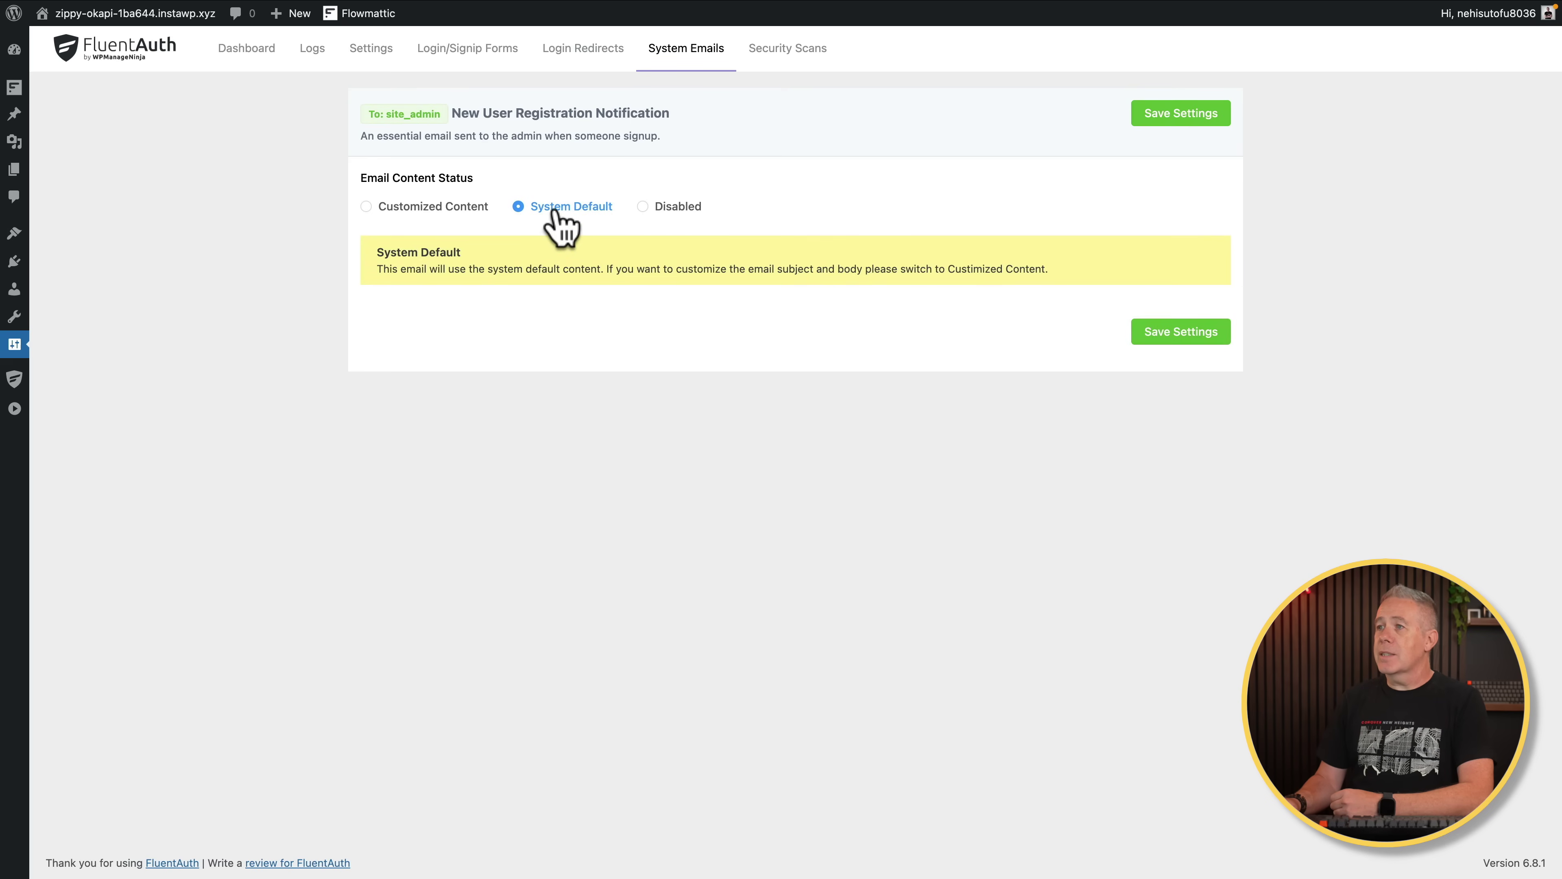
click(405, 209)
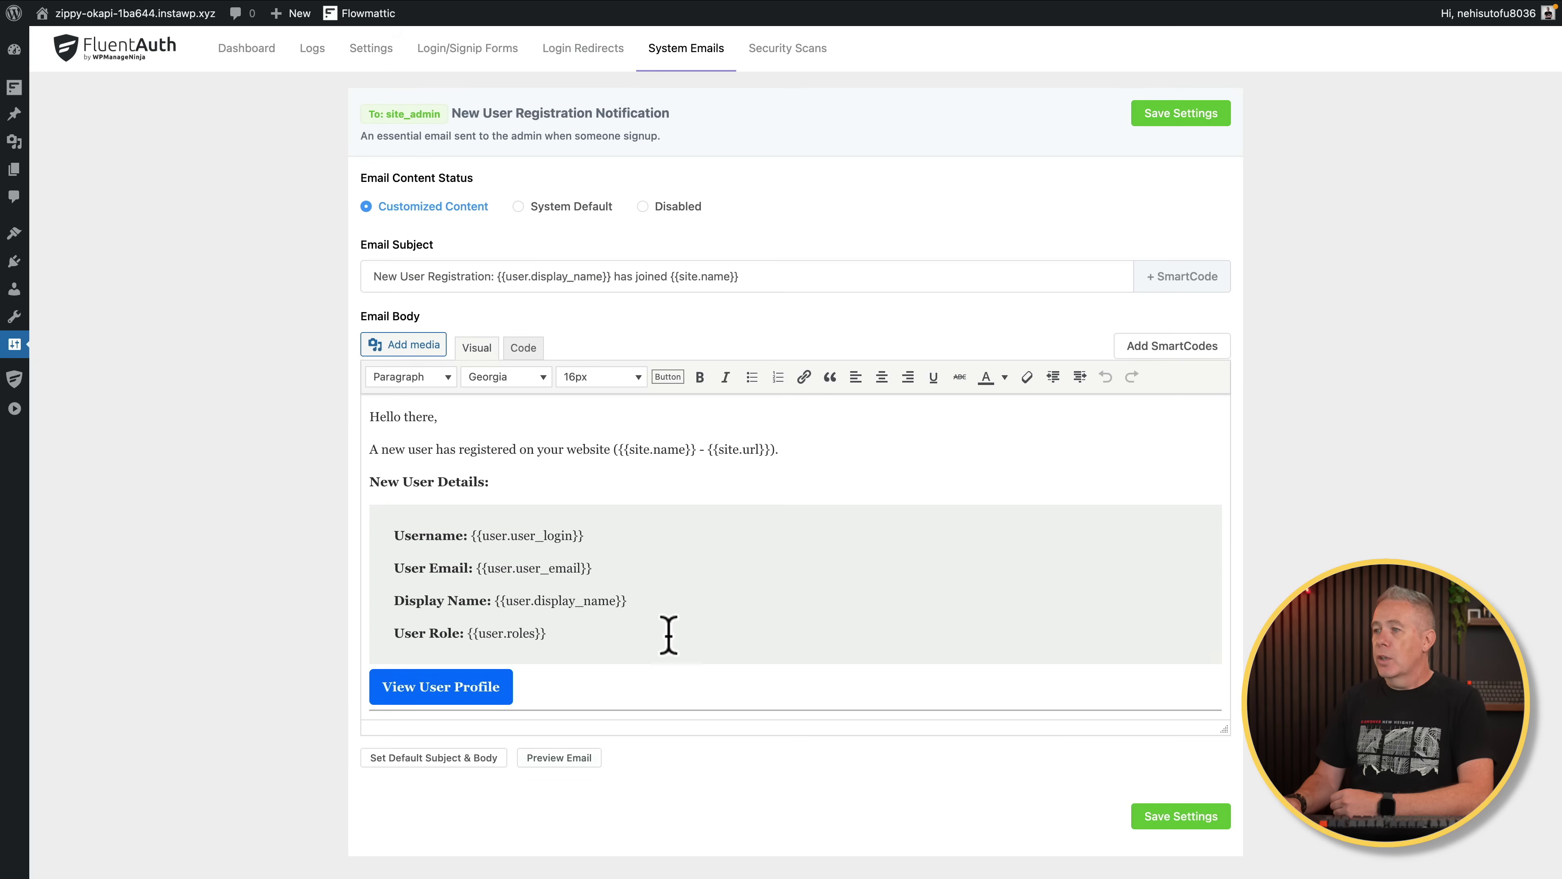
click(559, 758)
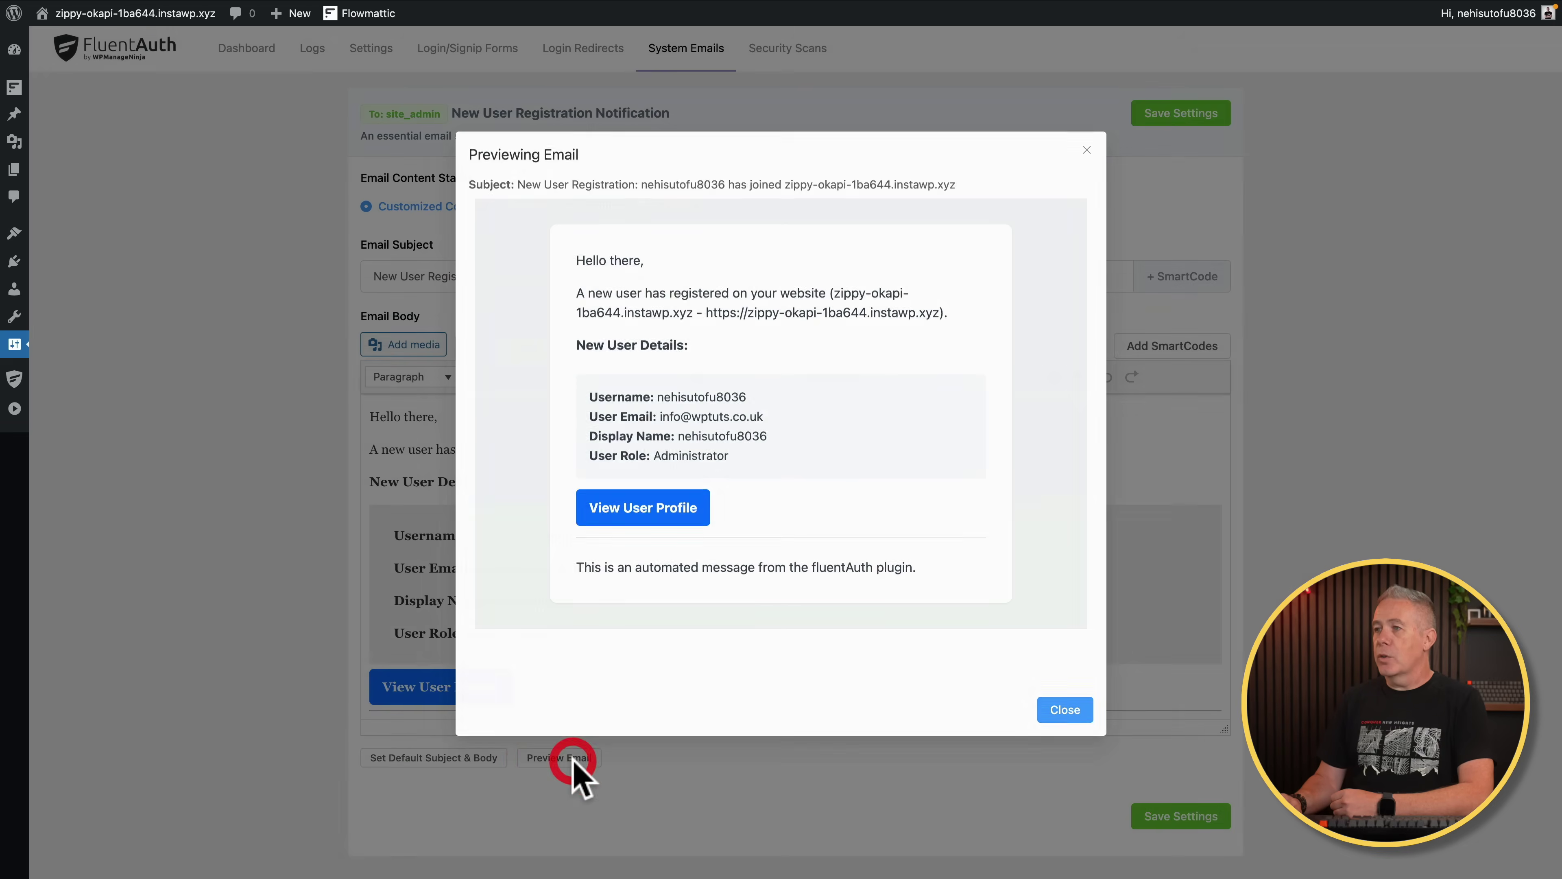